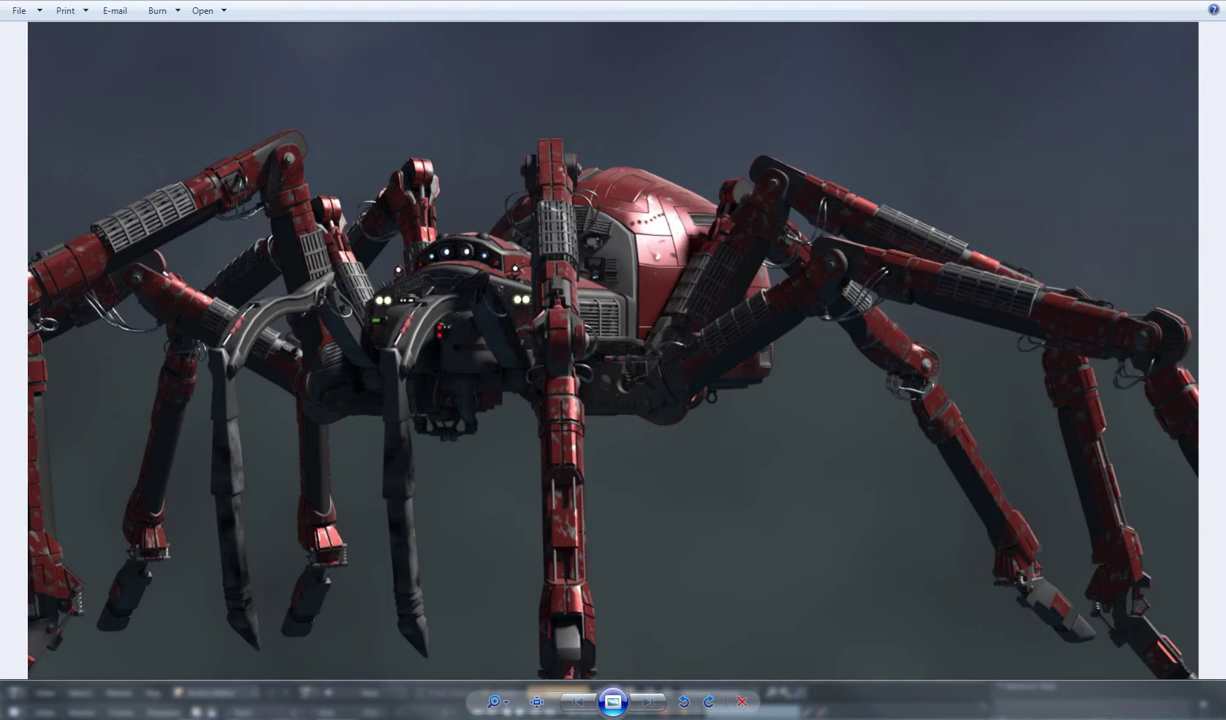
Switch from the spider render in the image viewer to Blender and examine the spider rig from the front
mouse_move(195, 708)
left_click(141, 628)
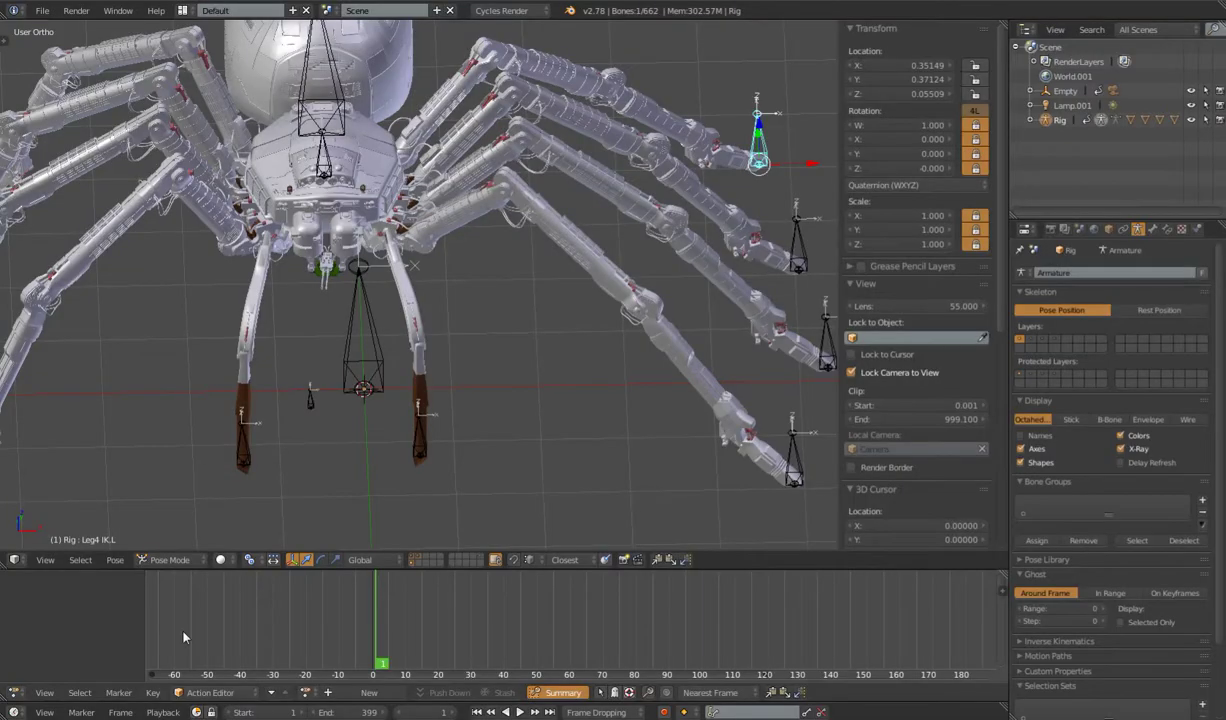
scroll(479, 419, "down", 5)
middle_click_drag(462, 386, 491, 403)
scroll(494, 391, "up", 4)
scroll(494, 391, "down", 3)
scroll(491, 403, "up", 3)
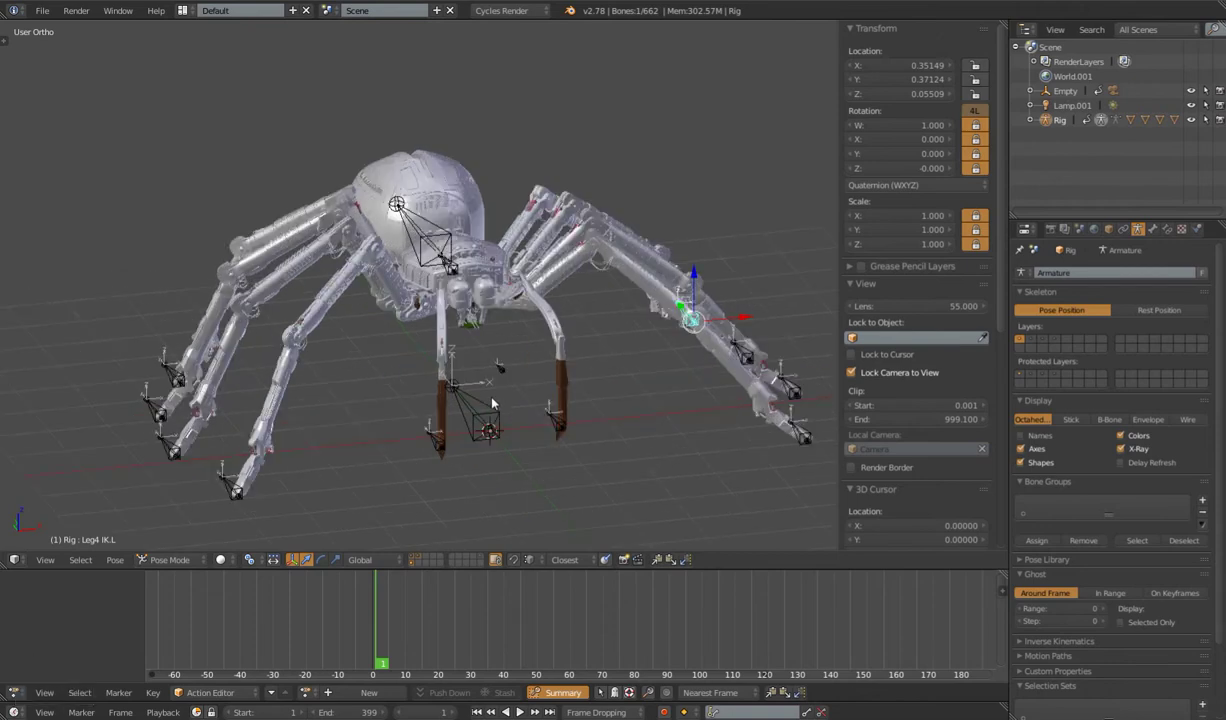
scroll(492, 402, "down", 2)
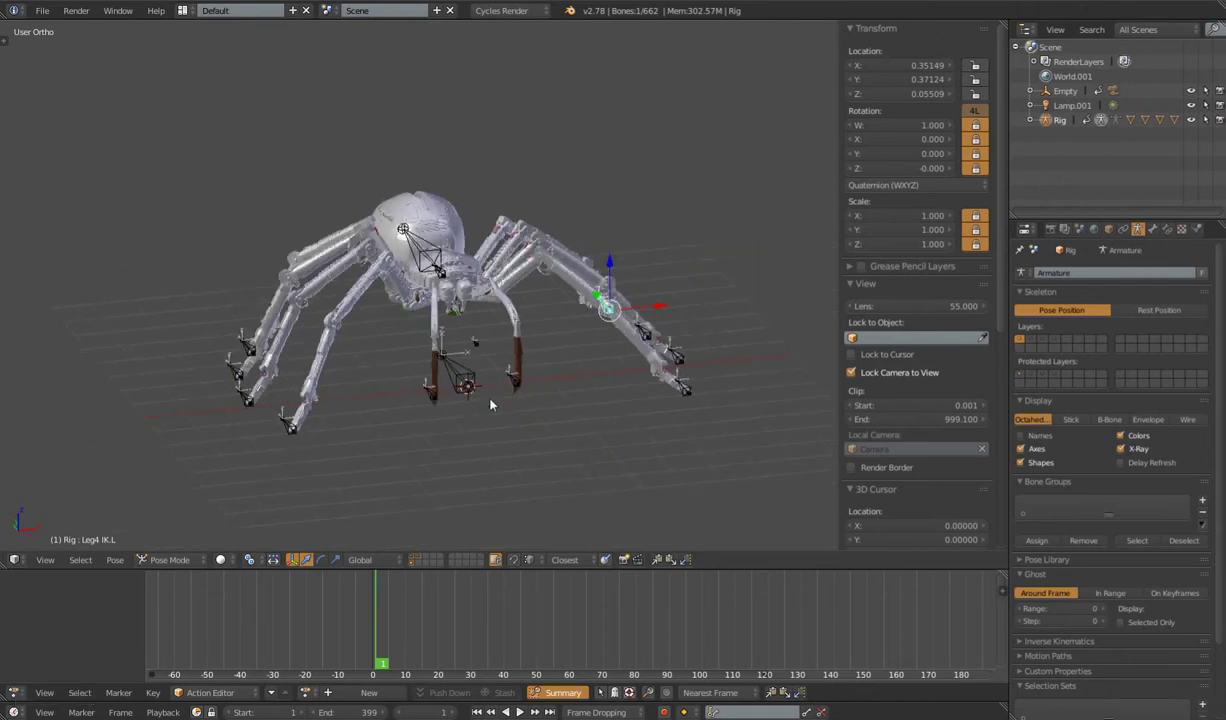
Assign the Walk-In Place action to the spider rig in the Action Editor
left_click(305, 692)
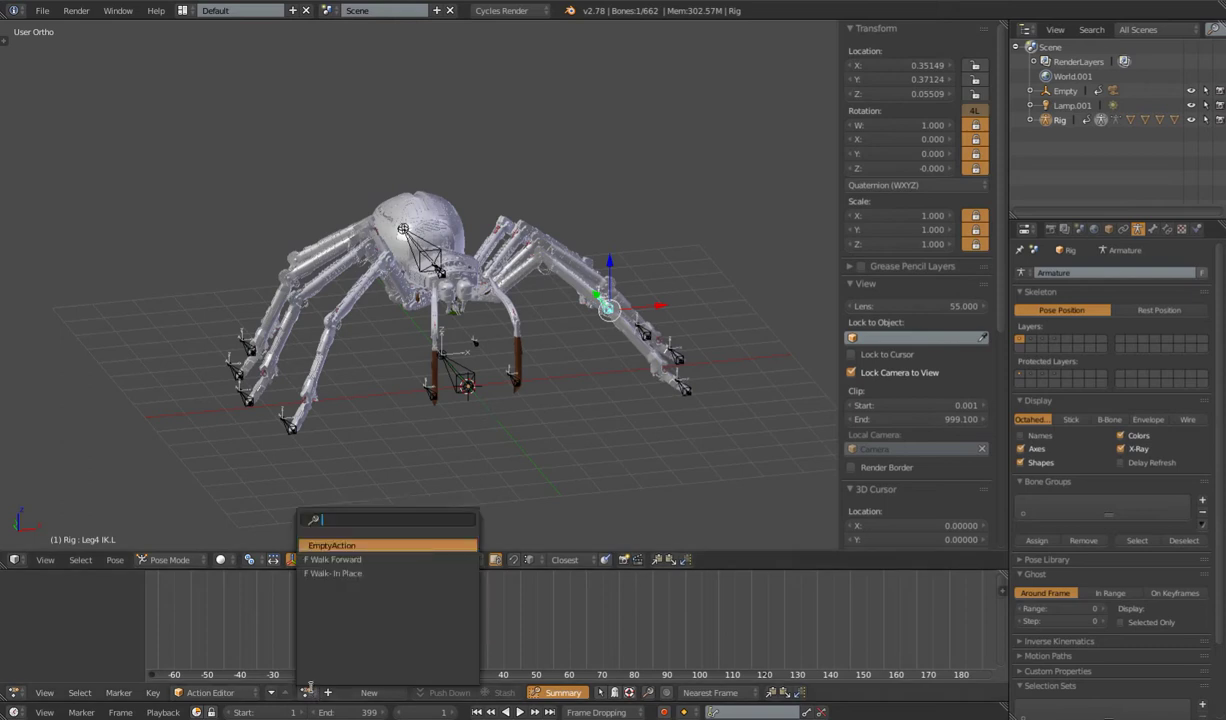
left_click(212, 692)
left_click(208, 672)
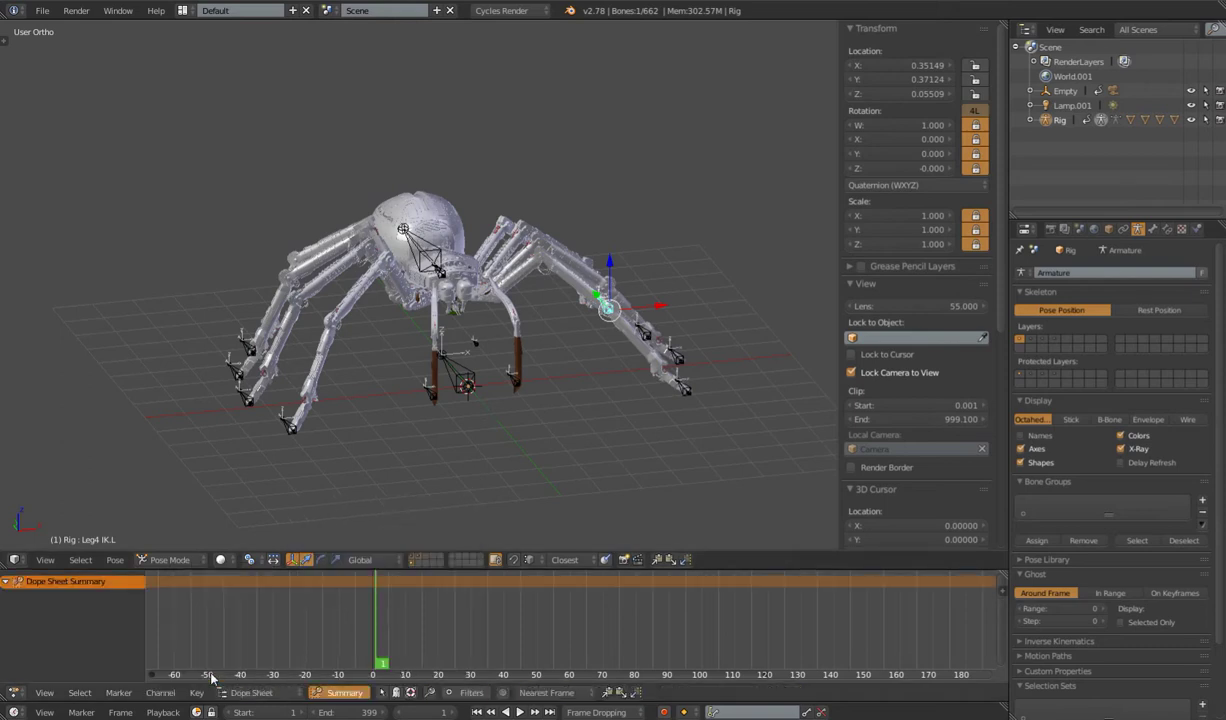
left_click(252, 692)
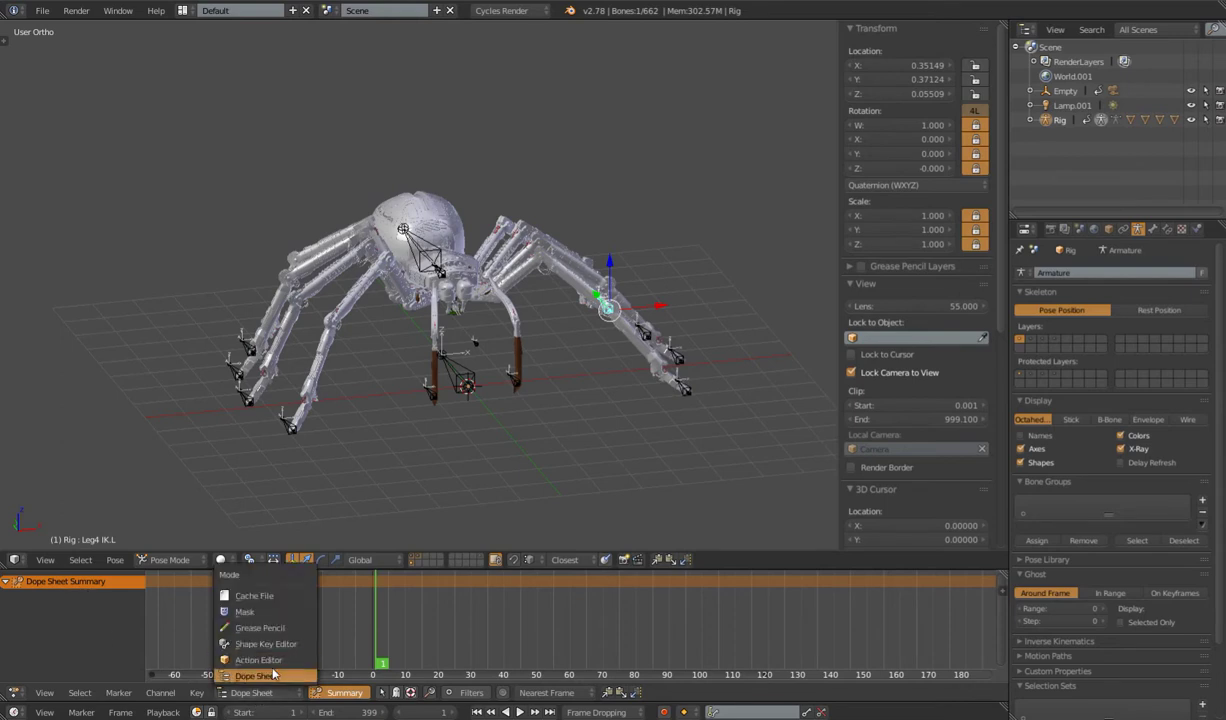
left_click(252, 660)
left_click(305, 692)
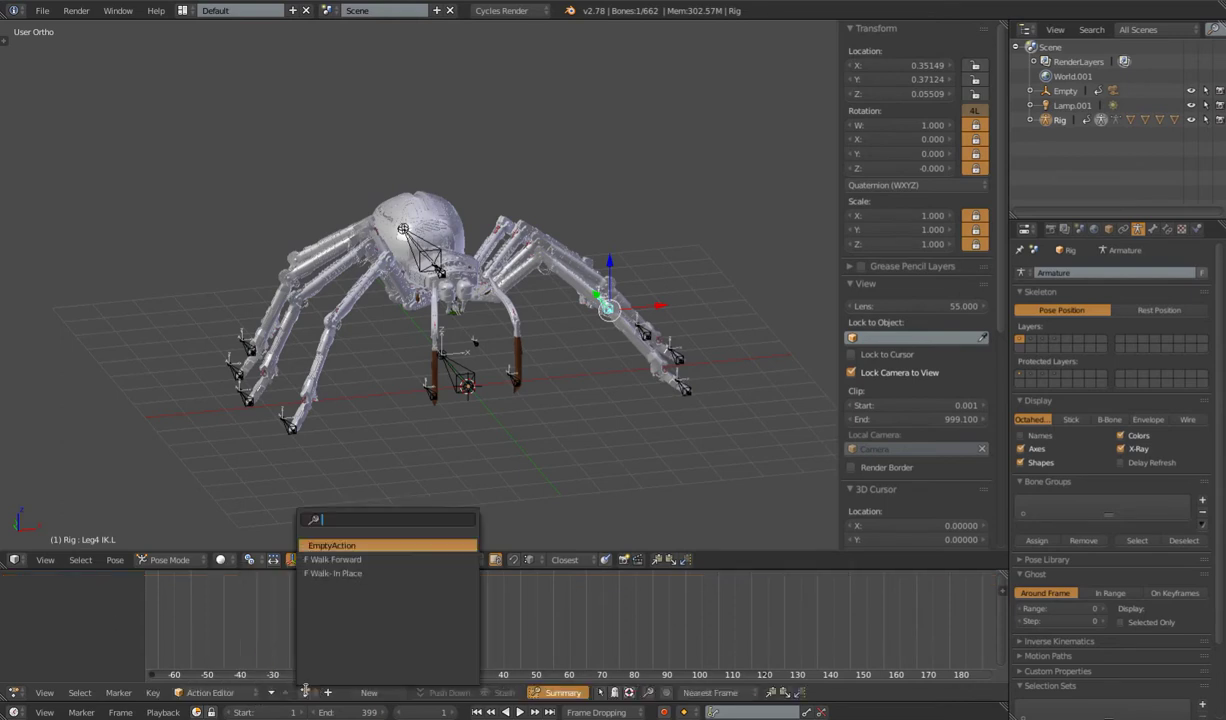
left_click(360, 574)
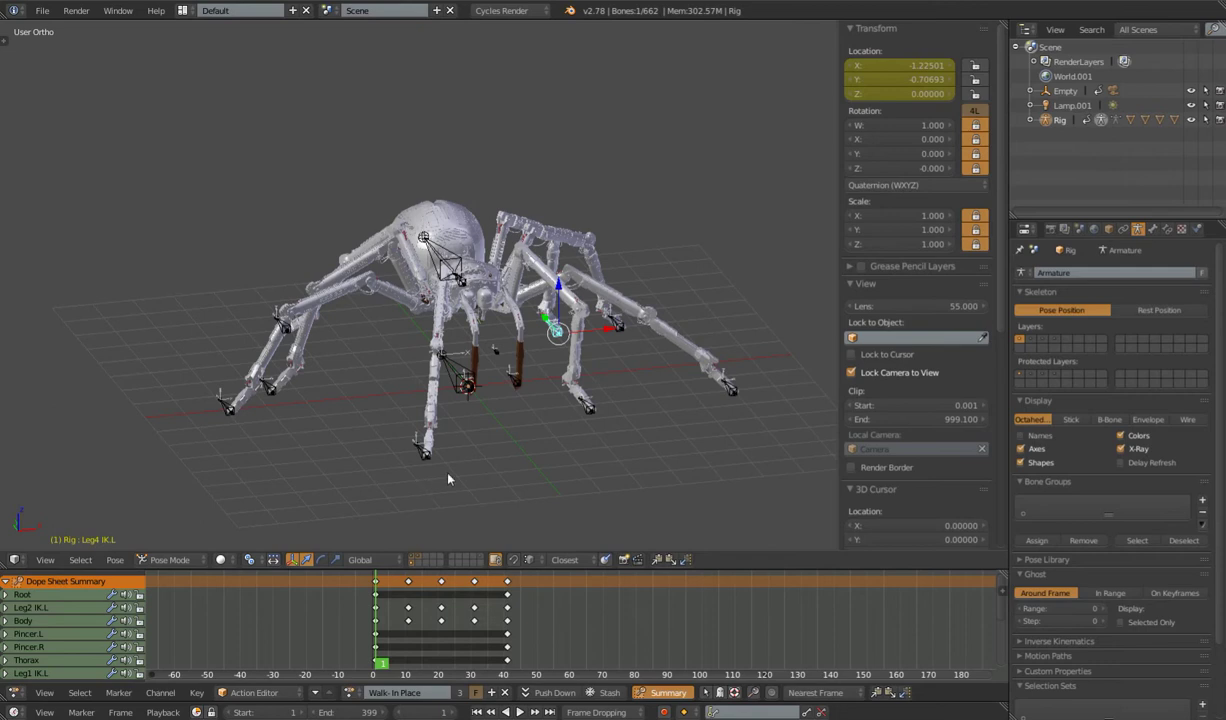
Play back the in-place walk cycle and select all visible control bones to watch them move
key("alt+a")
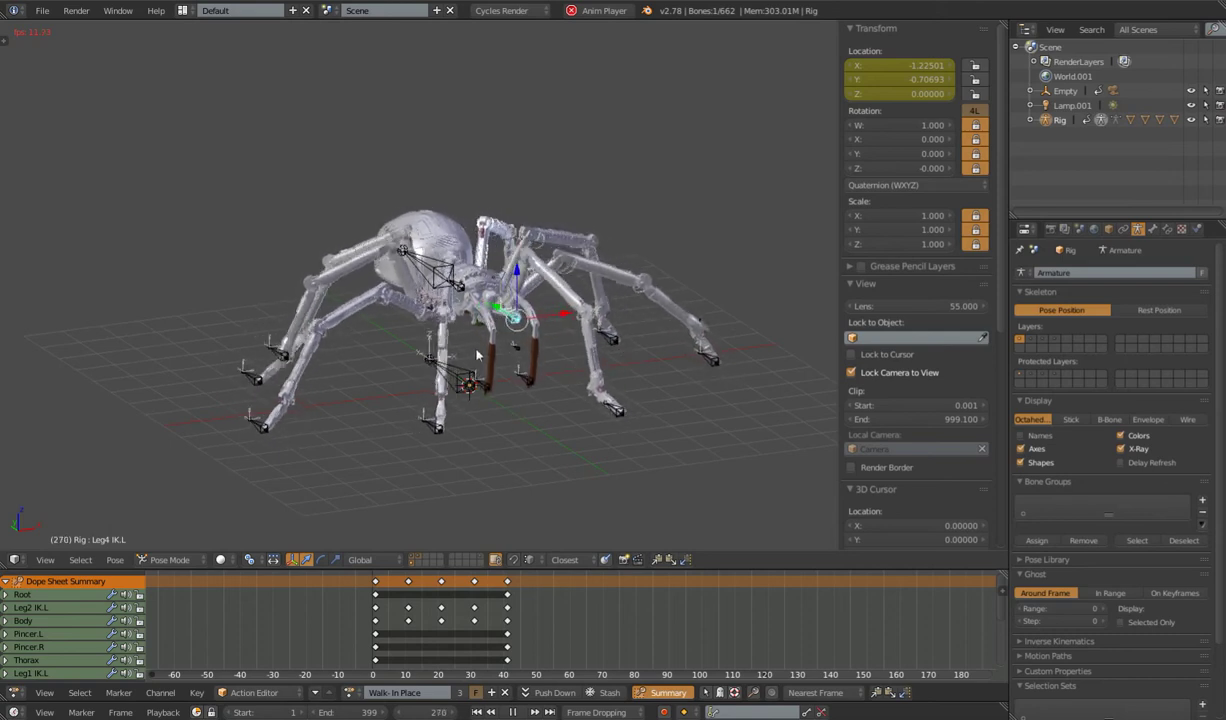
key("alt+a")
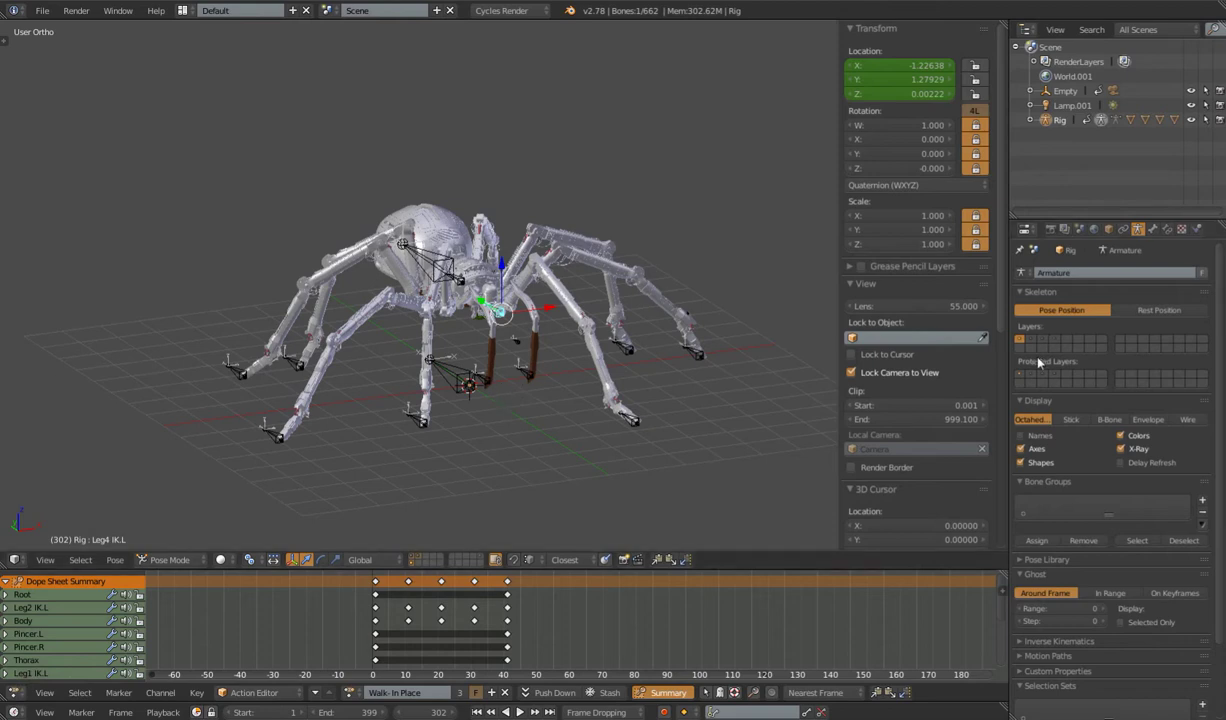
key("a")
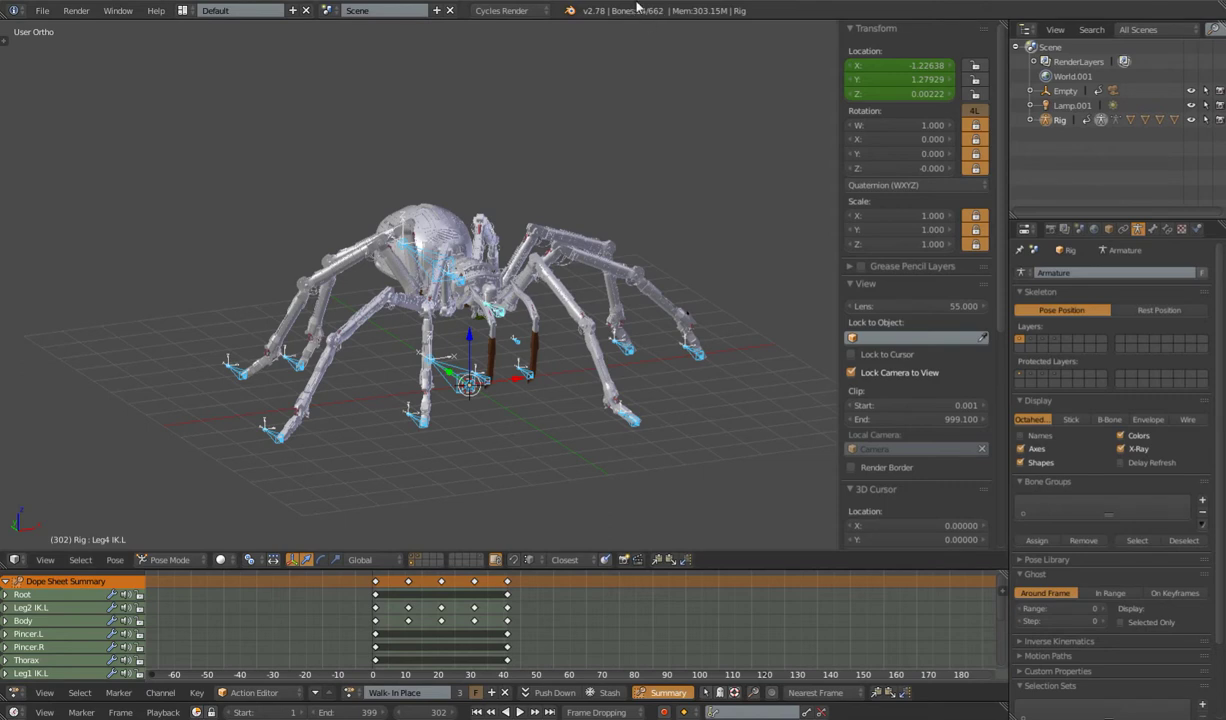
mouse_move(626, 350)
middle_mouse_down()
mouse_move(567, 353)
mouse_move(624, 358)
middle_mouse_up()
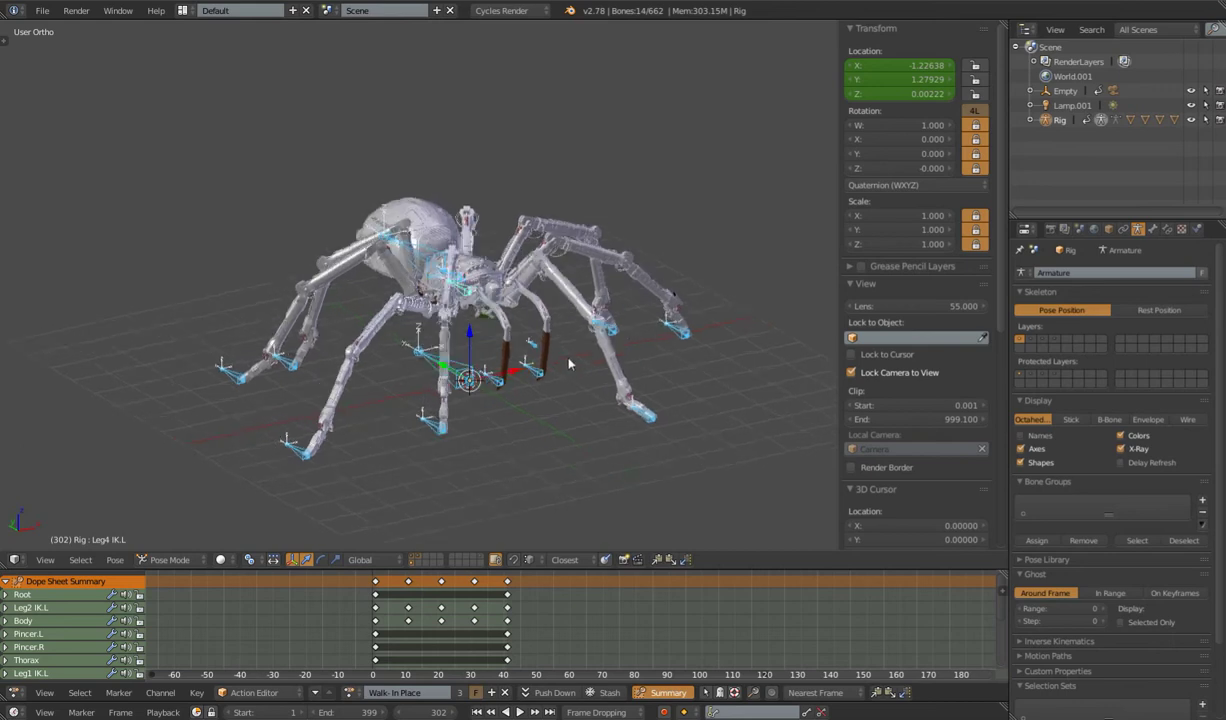
key("alt+a")
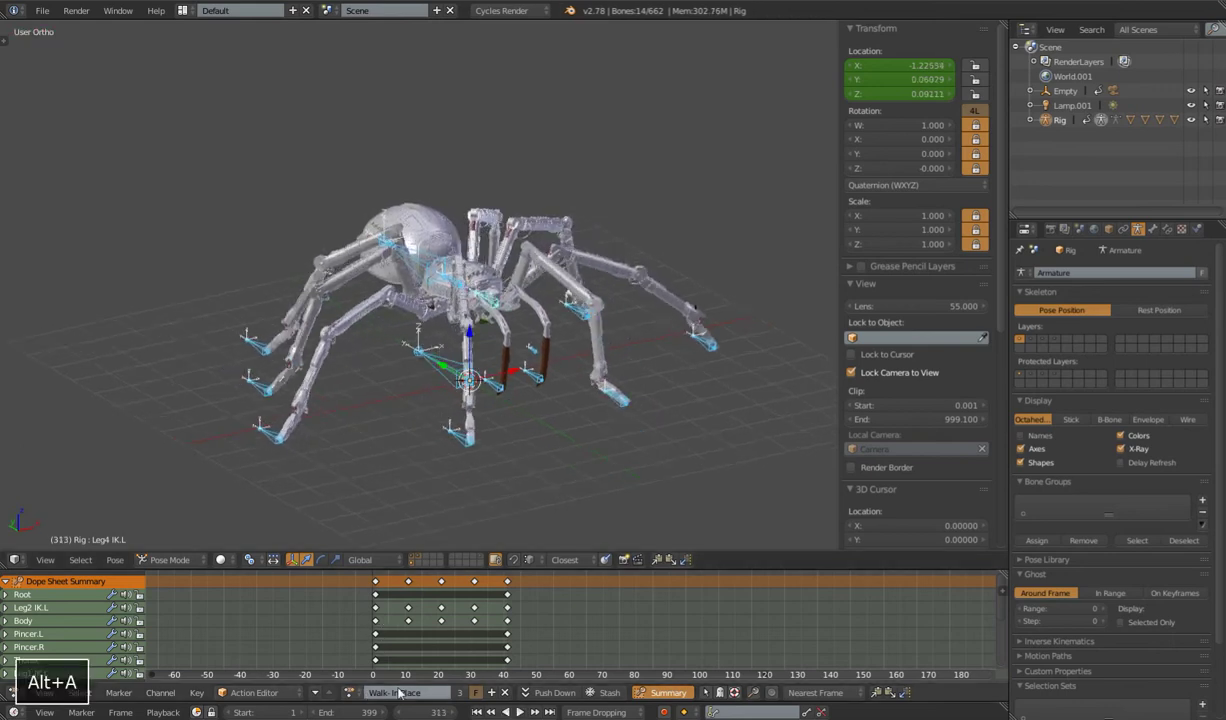
key("Escape")
Switch the rig to the Walk Forward action and start playing its animation
left_click(349, 692)
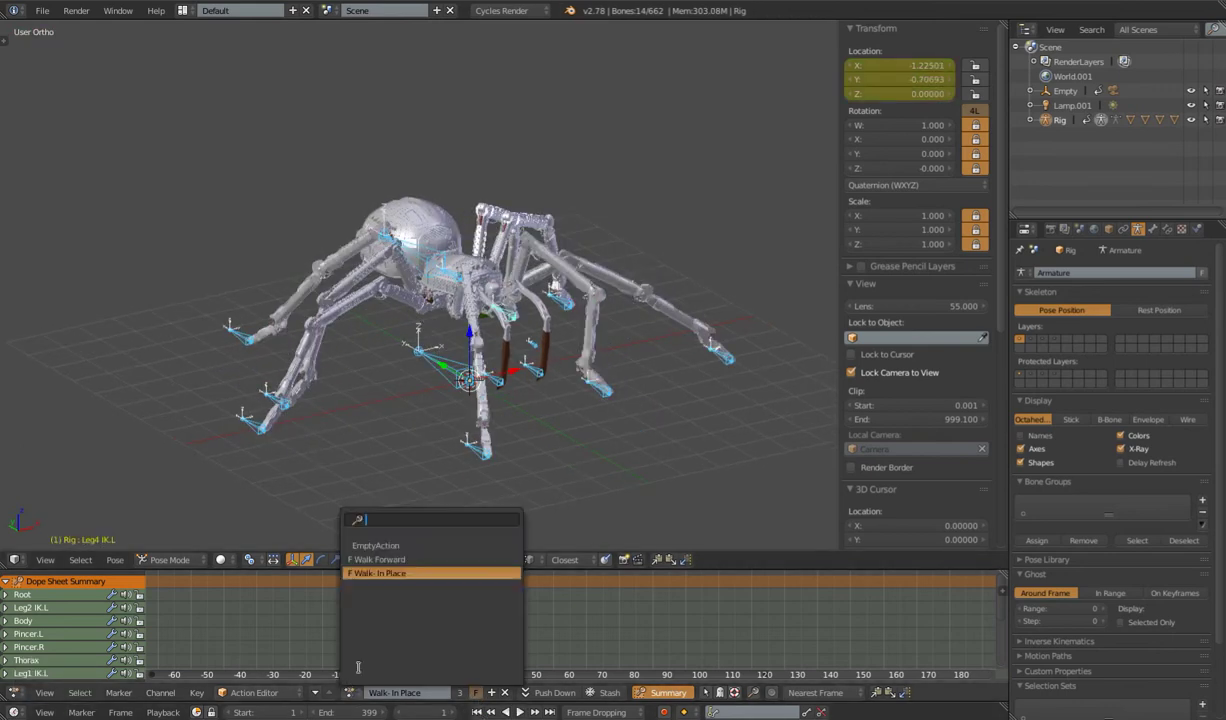
left_click(376, 559)
scroll(530, 390, "down", 3)
key("alt+a")
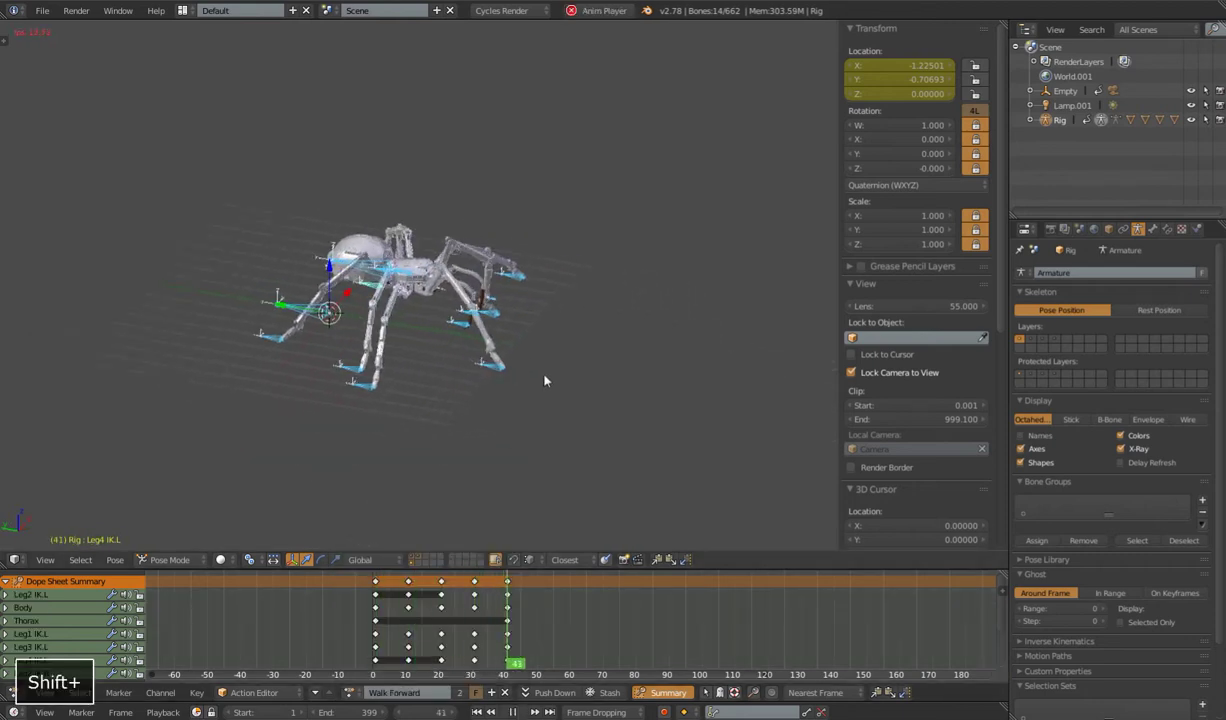
Watch the spider walk forward, stop the playback and return to frame 1
scroll(547, 381, "up", 3)
middle_click_drag(627, 379, 611, 381)
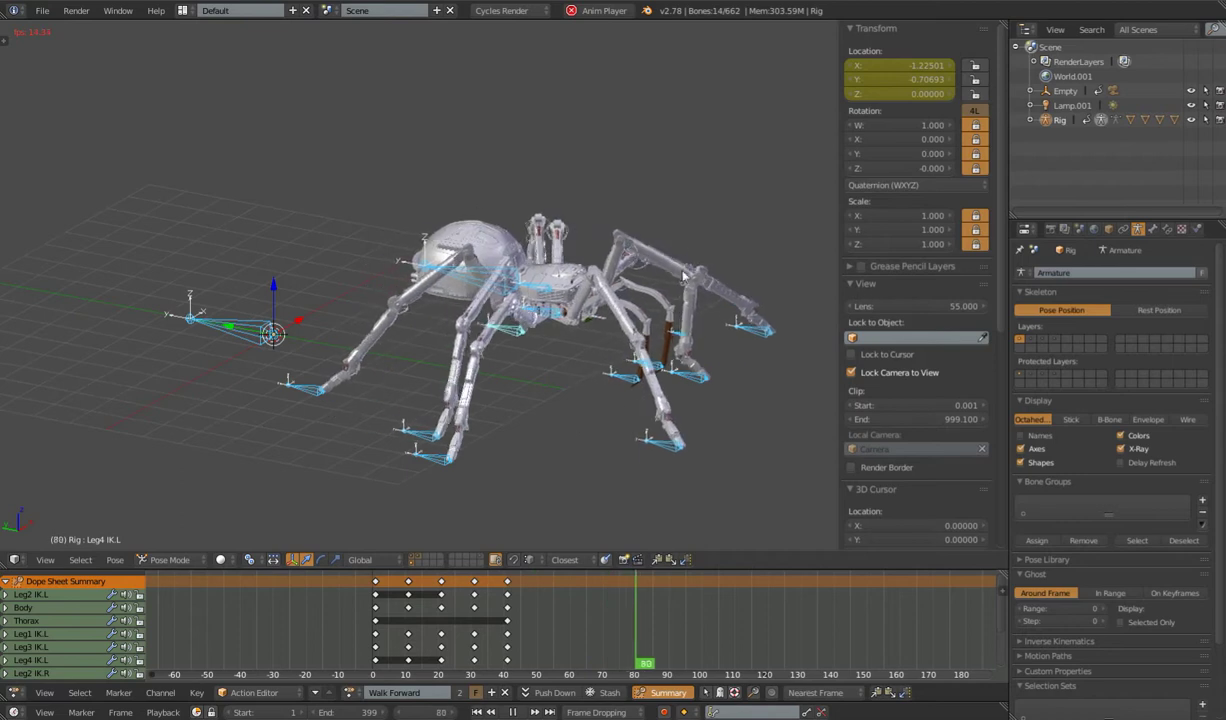
scroll(657, 343, "down", 6)
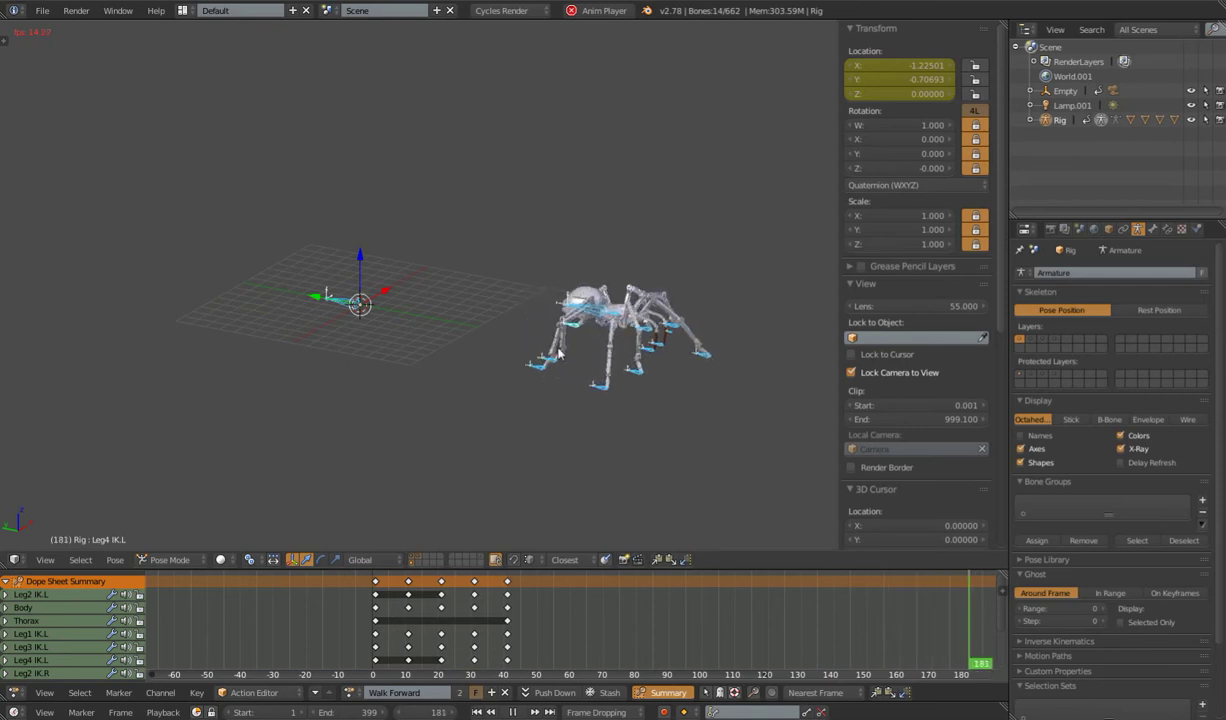
key("alt+a")
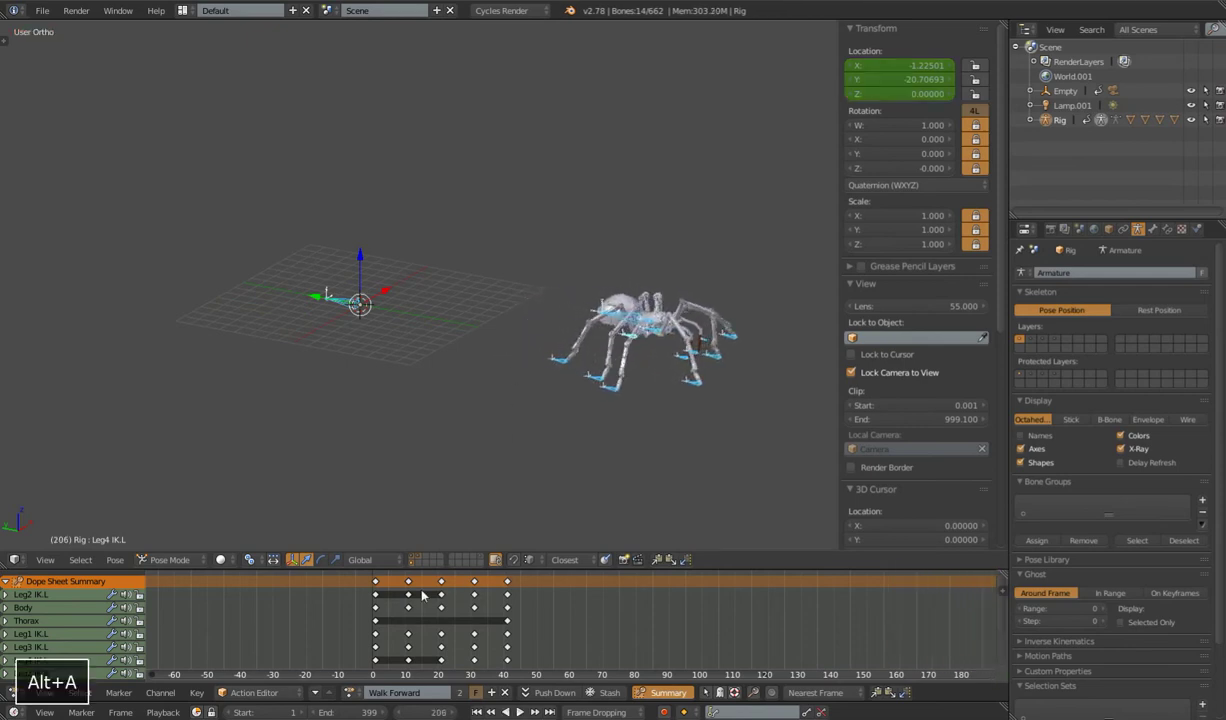
left_click(375, 610)
middle_click_drag(473, 397, 477, 358)
scroll(502, 420, "up", 7)
scroll(477, 358, "down", 2)
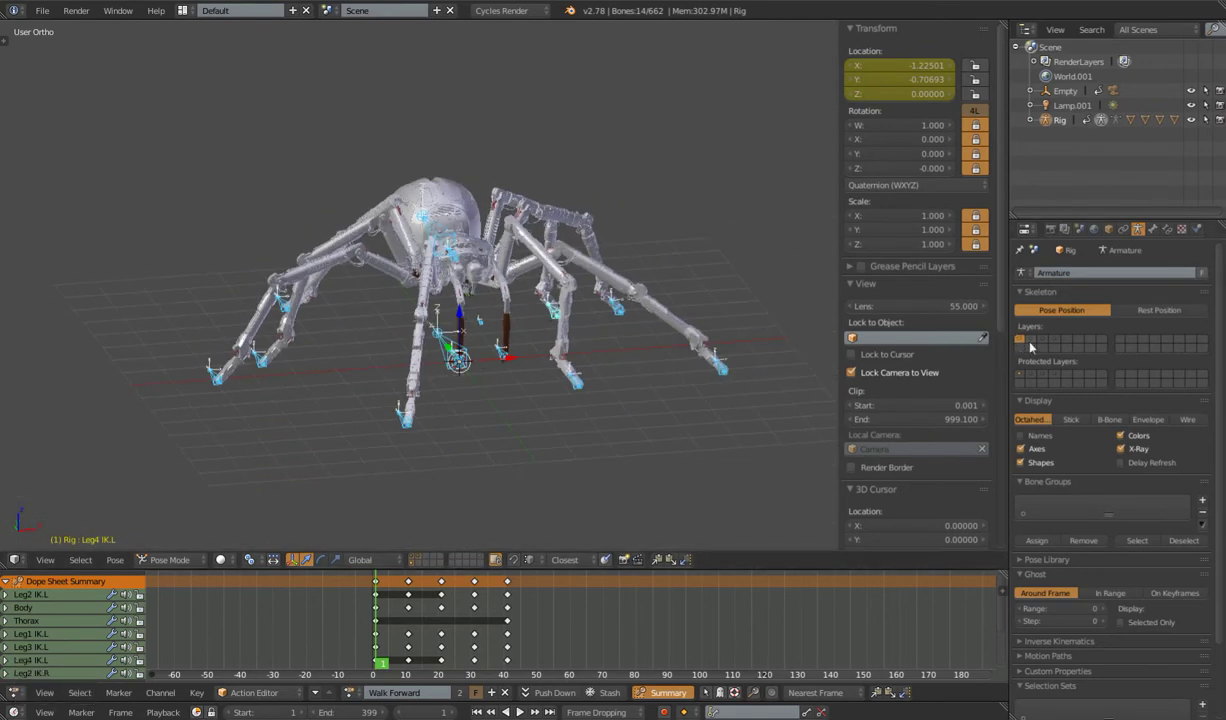
Show armature layers 2 to 4 along with the first layer and select every bone in the rig
left_click(1037, 340, "shift")
key("a")
middle_click_drag(604, 306, 649, 356)
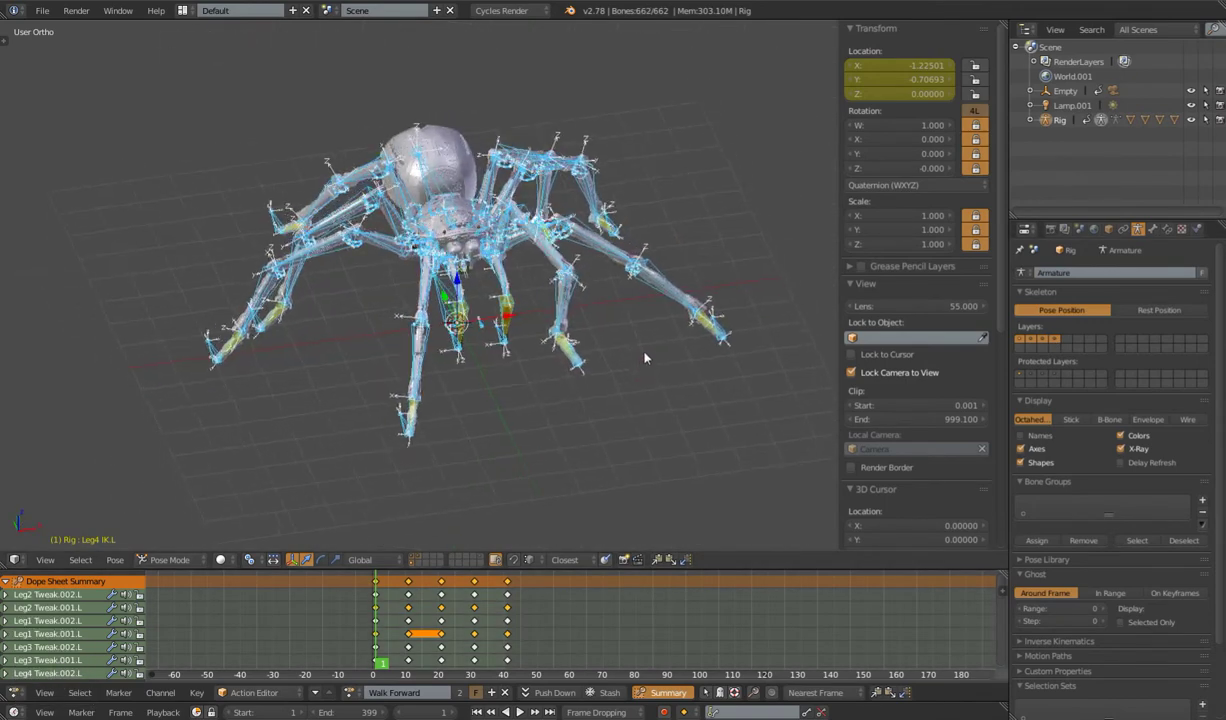
Hide armature layers 2 to 4 and reselect all control bones on the first layer
left_click(1044, 341, "shift")
left_click(1052, 340, "shift")
left_click(1033, 340, "shift")
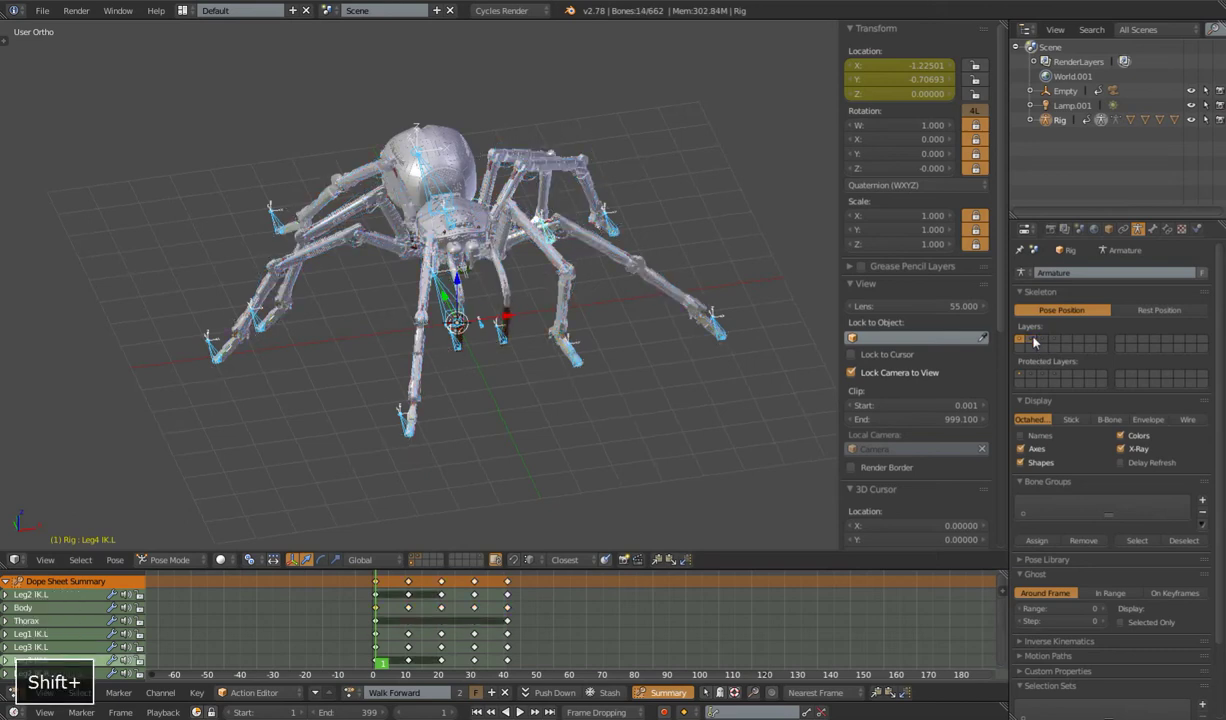
key("a")
key("a")
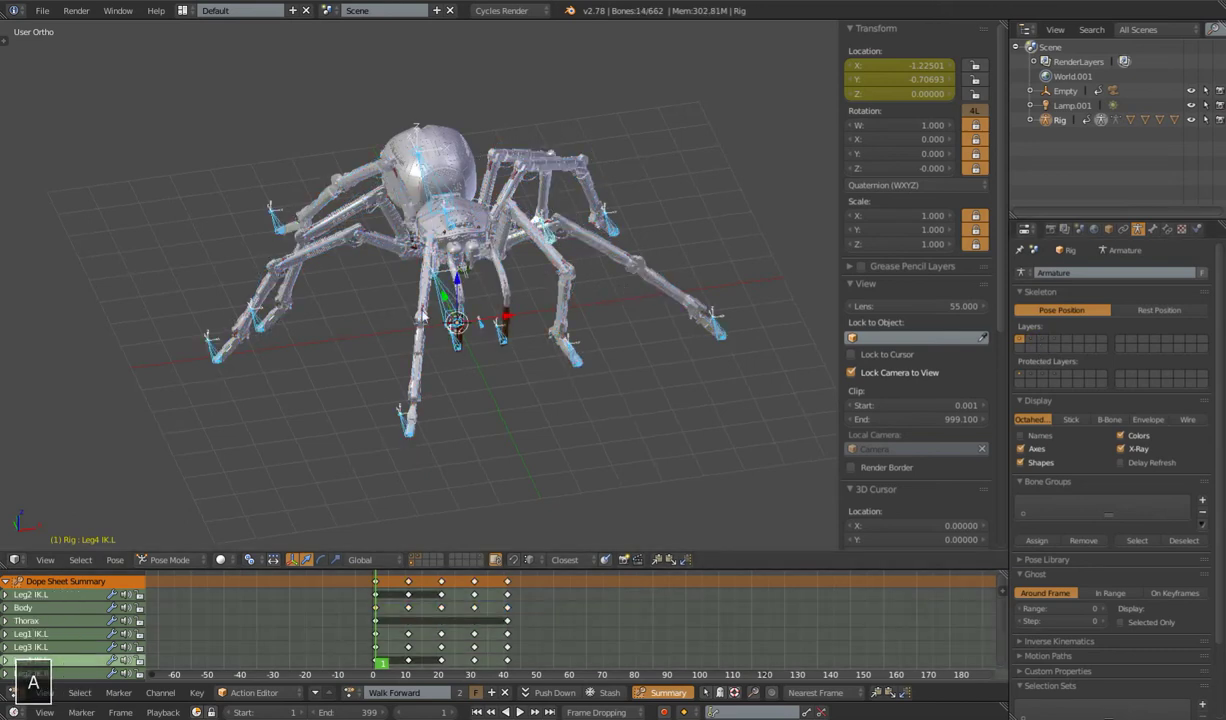
Select the IK control bones at the feet of the spider's left legs one after another
middle_click_drag(474, 376, 645, 291)
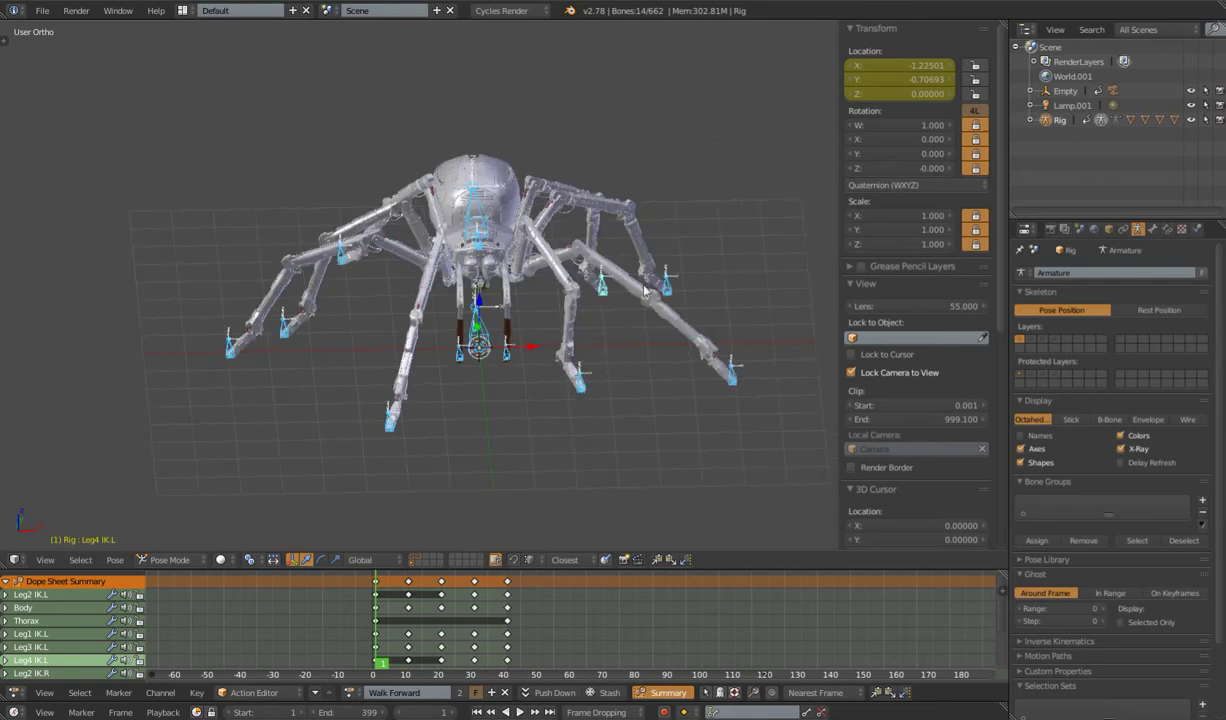
right_click(601, 287)
right_click(667, 283)
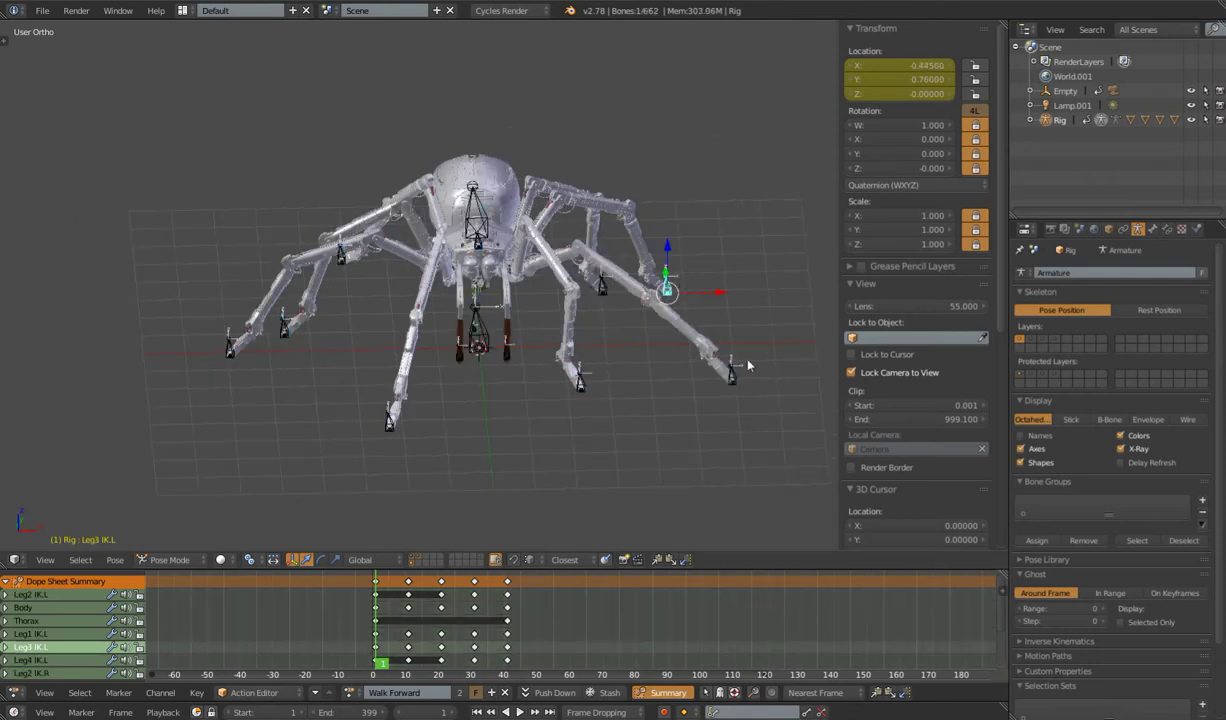
right_click(730, 372)
Try moving the Pincer.L control bone at the tip of the left pincer
right_click(502, 350)
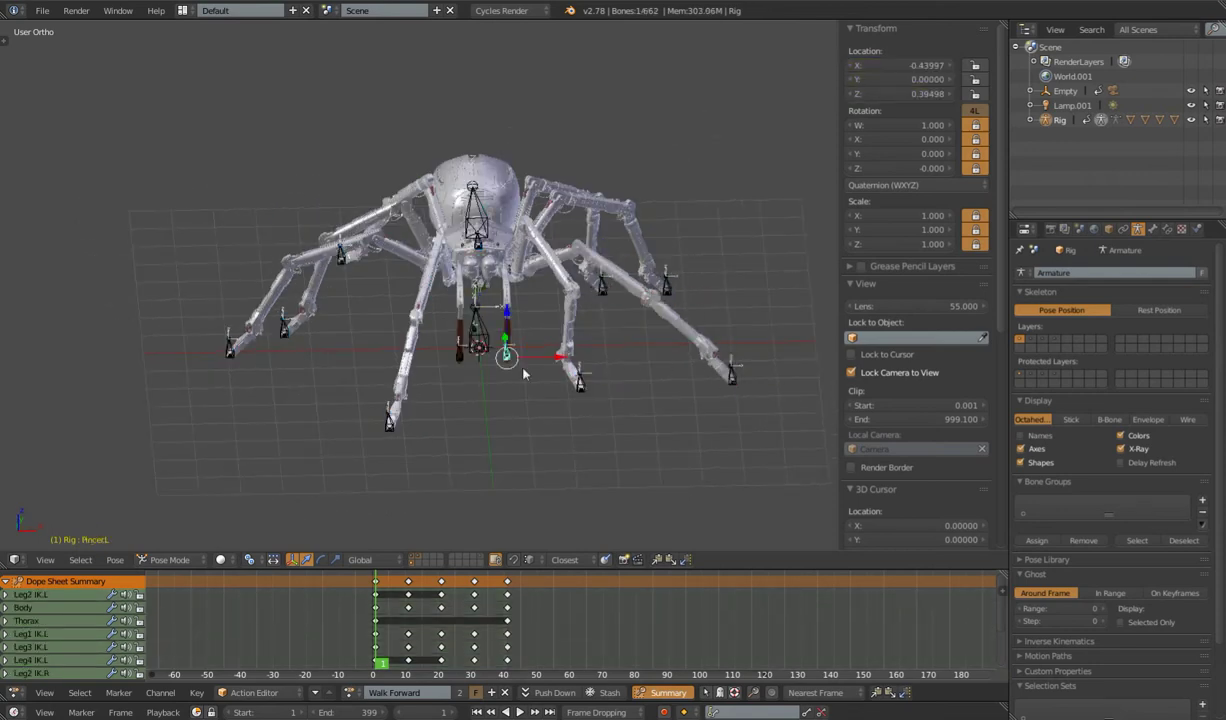
key("g")
right_click(541, 368)
Try moving the small Gun Target bone between the pincers to aim the gun under the head
scroll(528, 362, "up", 6)
middle_click_drag(567, 355, 534, 364, "shift")
scroll(530, 390, "down", 2)
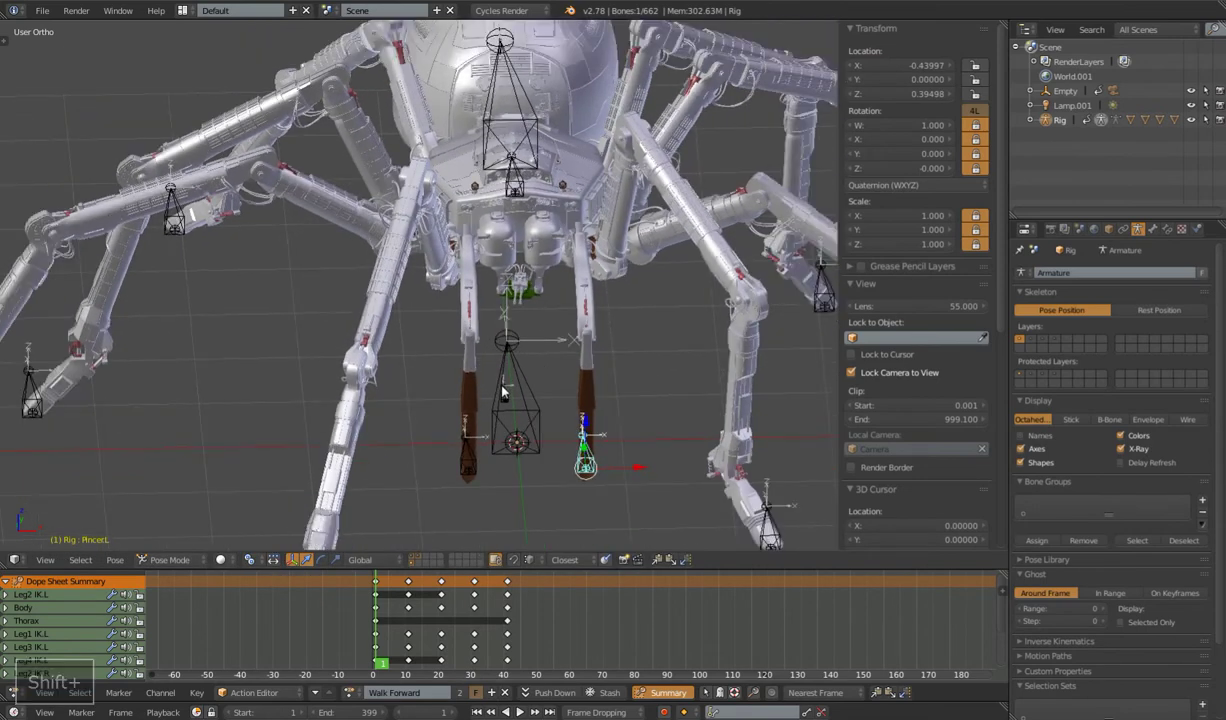
right_click(503, 395)
key("g")
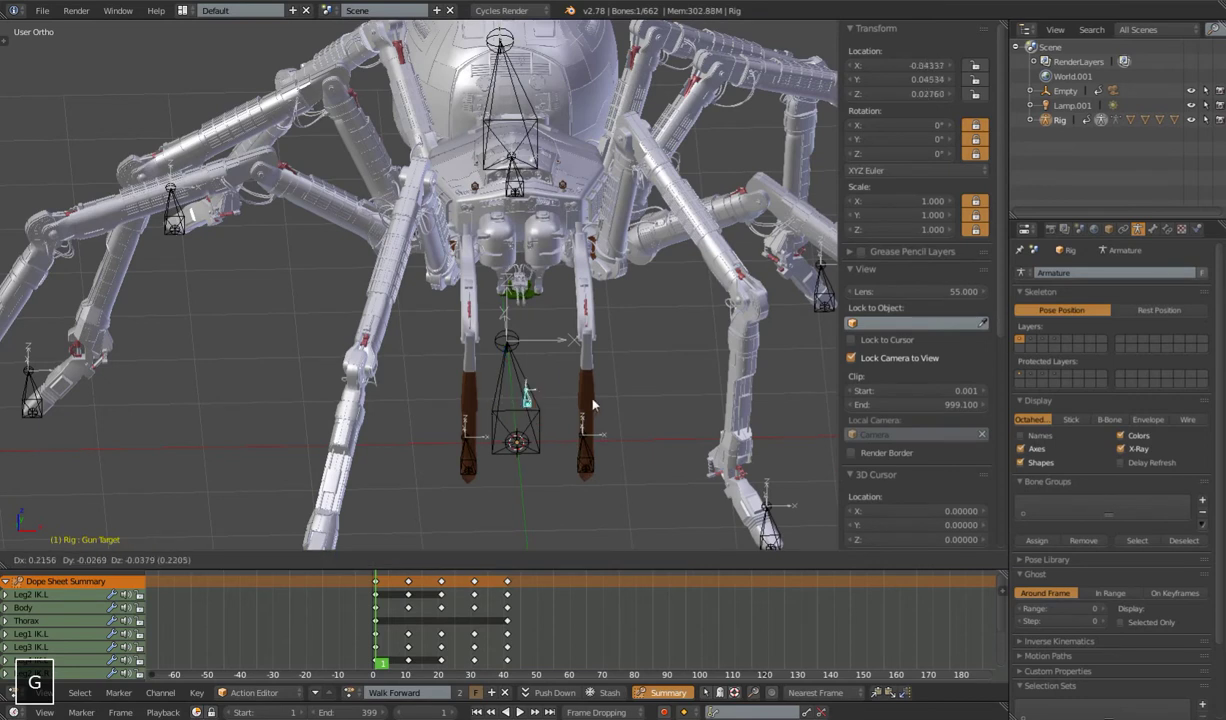
left_click(535, 415)
Try moving the Body control bone to shift the whole spider body while the feet stay planted
scroll(530, 410, "down", 3)
middle_click_drag(530, 410, 473, 278)
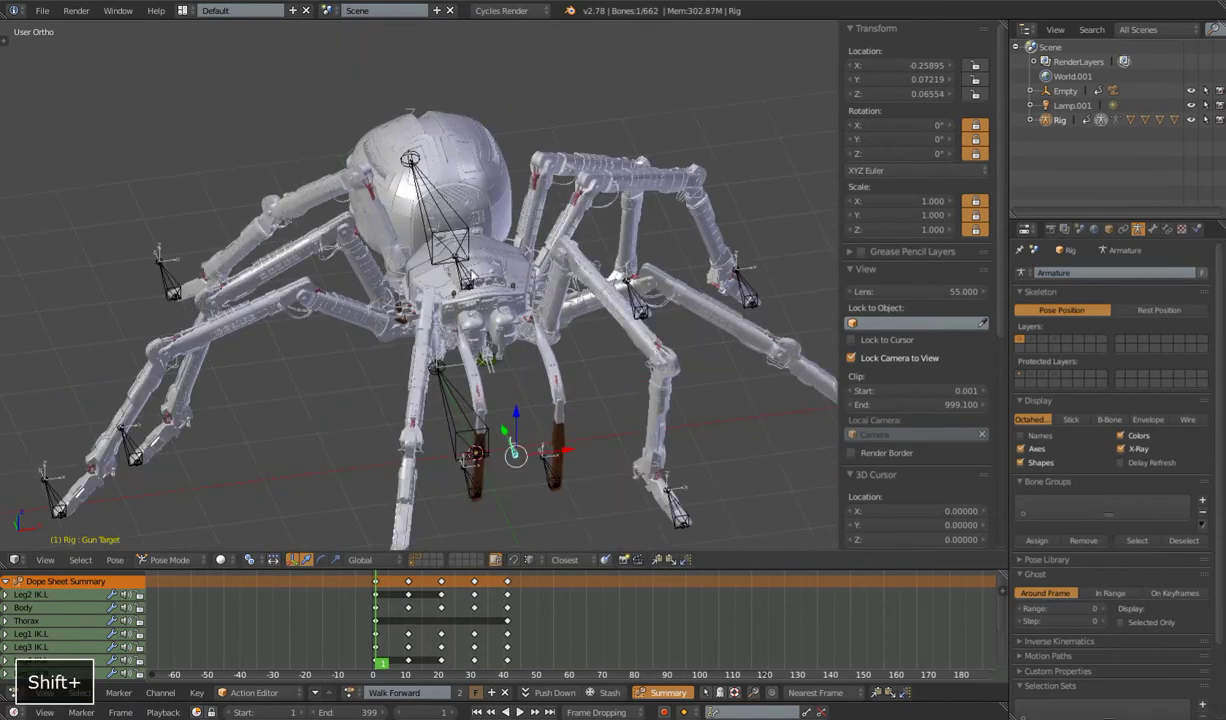
right_click(467, 278)
key("g")
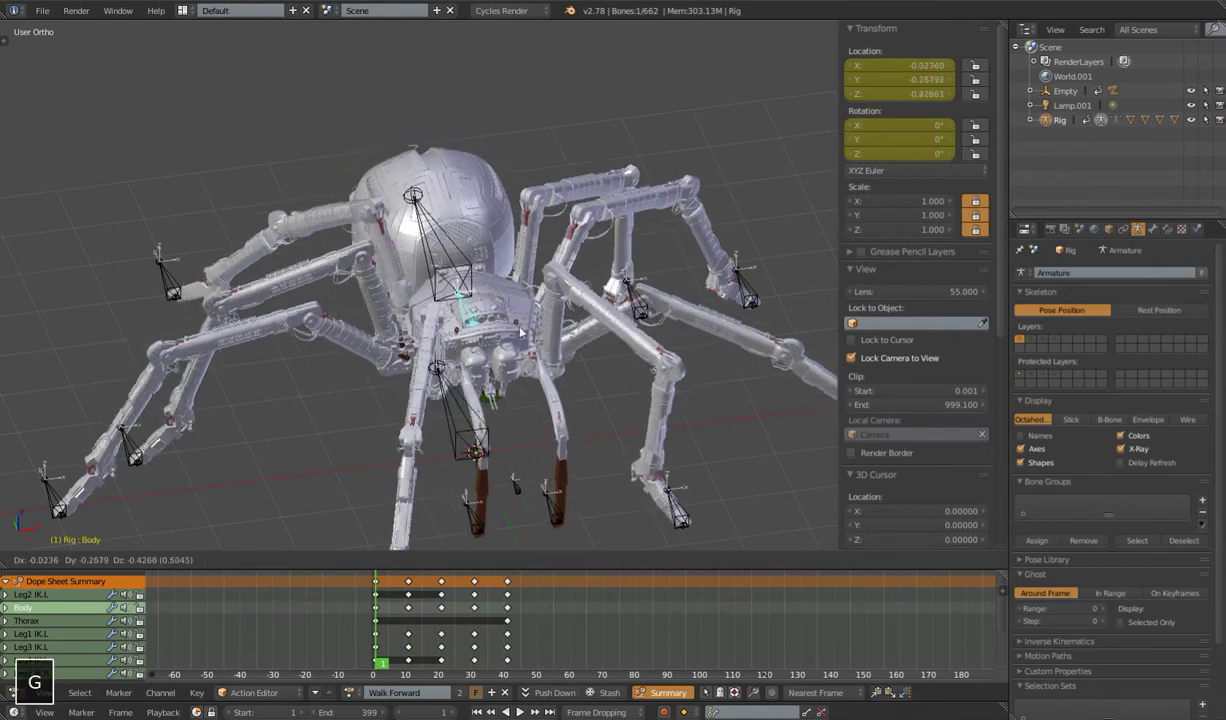
right_click(505, 320)
Try rotating the Thorax bone around the global Z axis to swing the rear body section
right_click(437, 210)
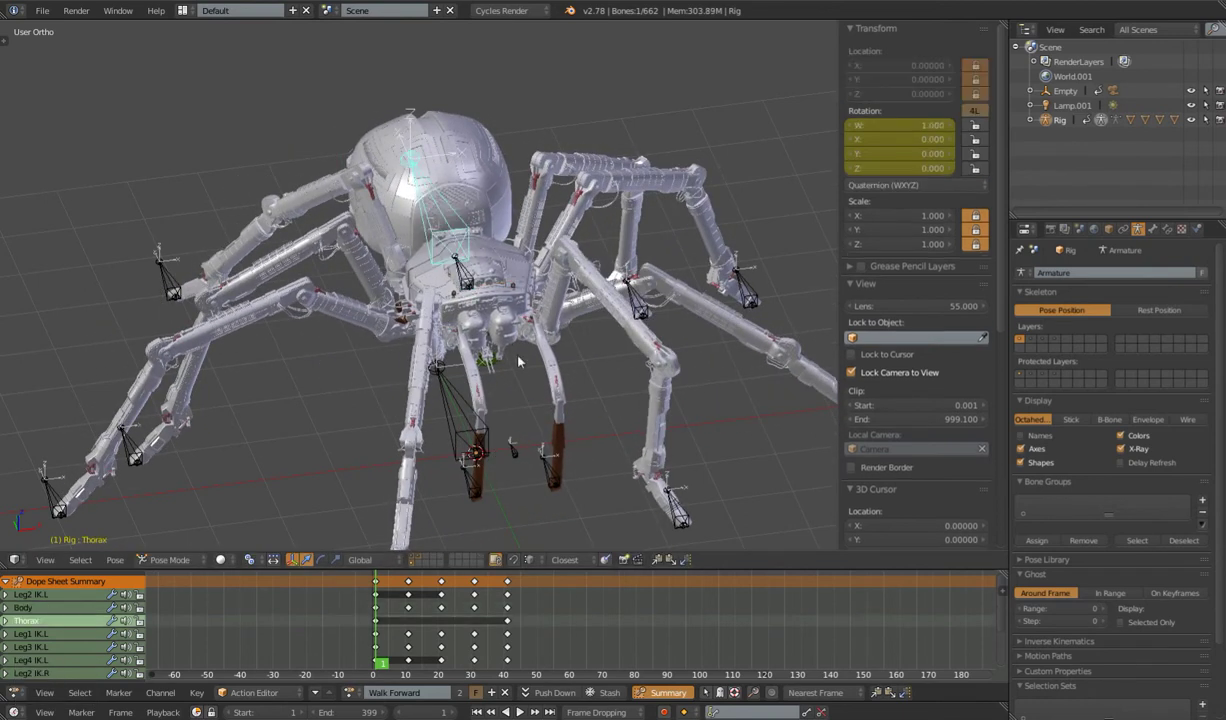
key("z")
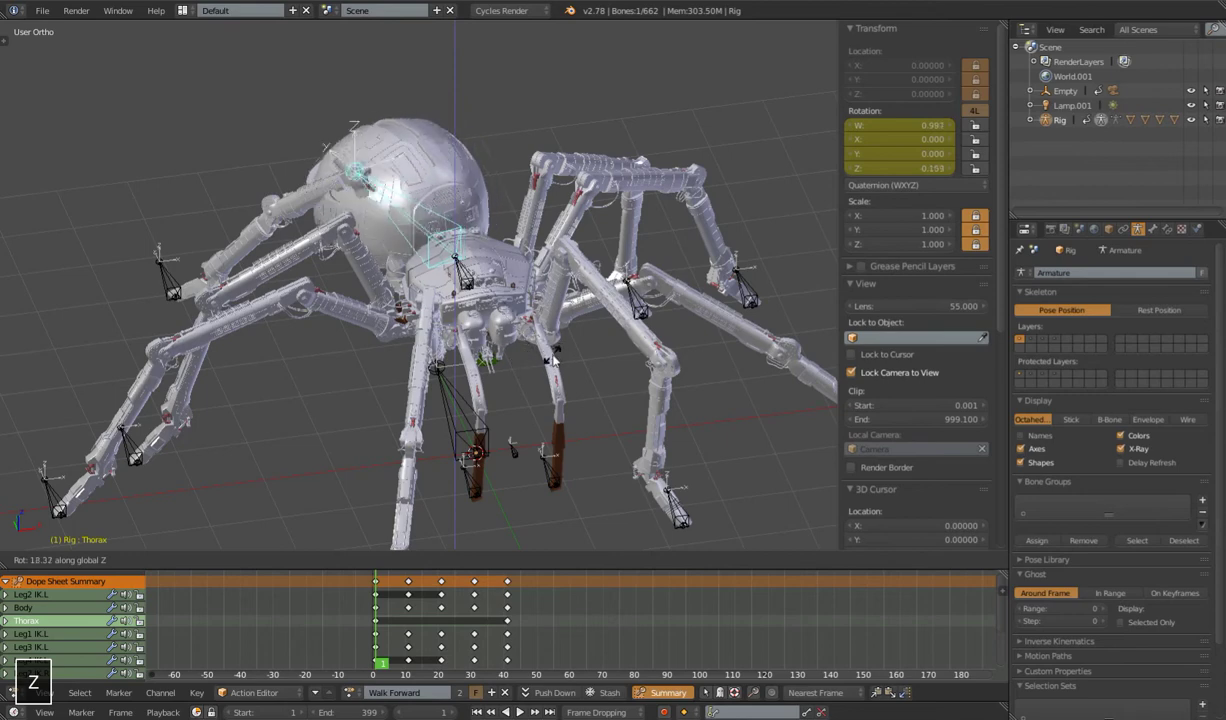
right_click(553, 358)
Rotate the Thorax bone slightly around the global Z axis while viewing the hoses on the spider's underside
middle_click_drag(555, 420, 604, 243)
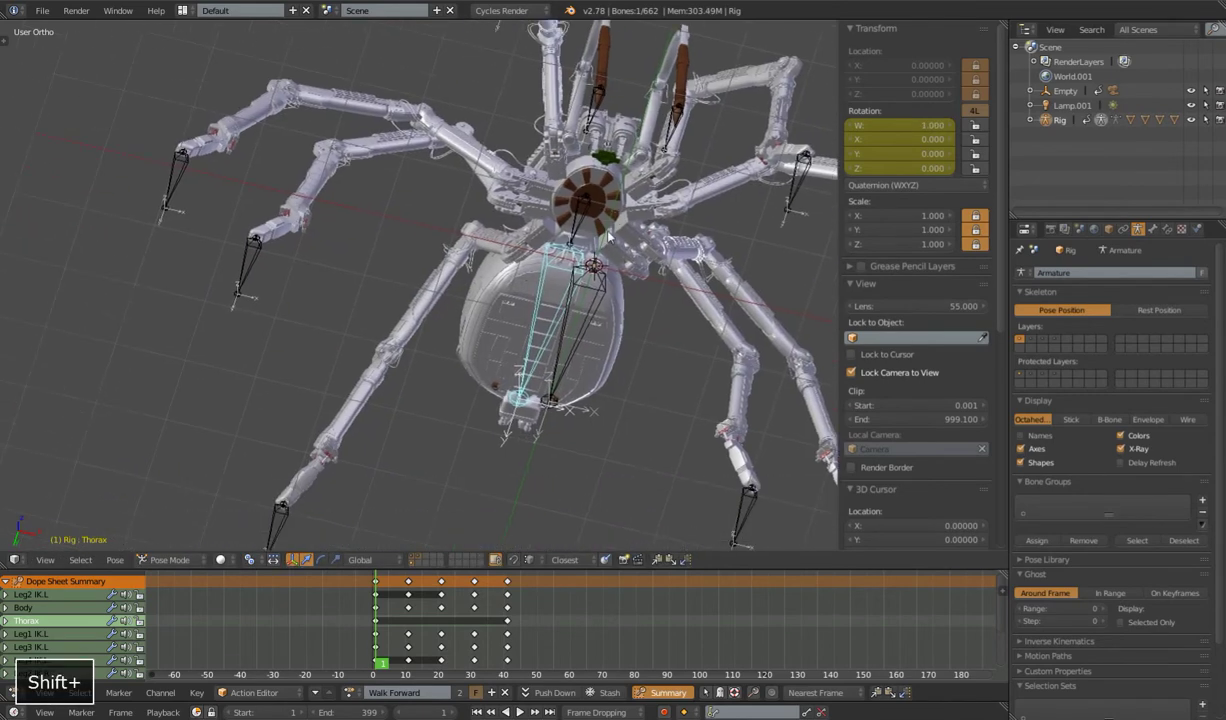
scroll(604, 241, "up", 8)
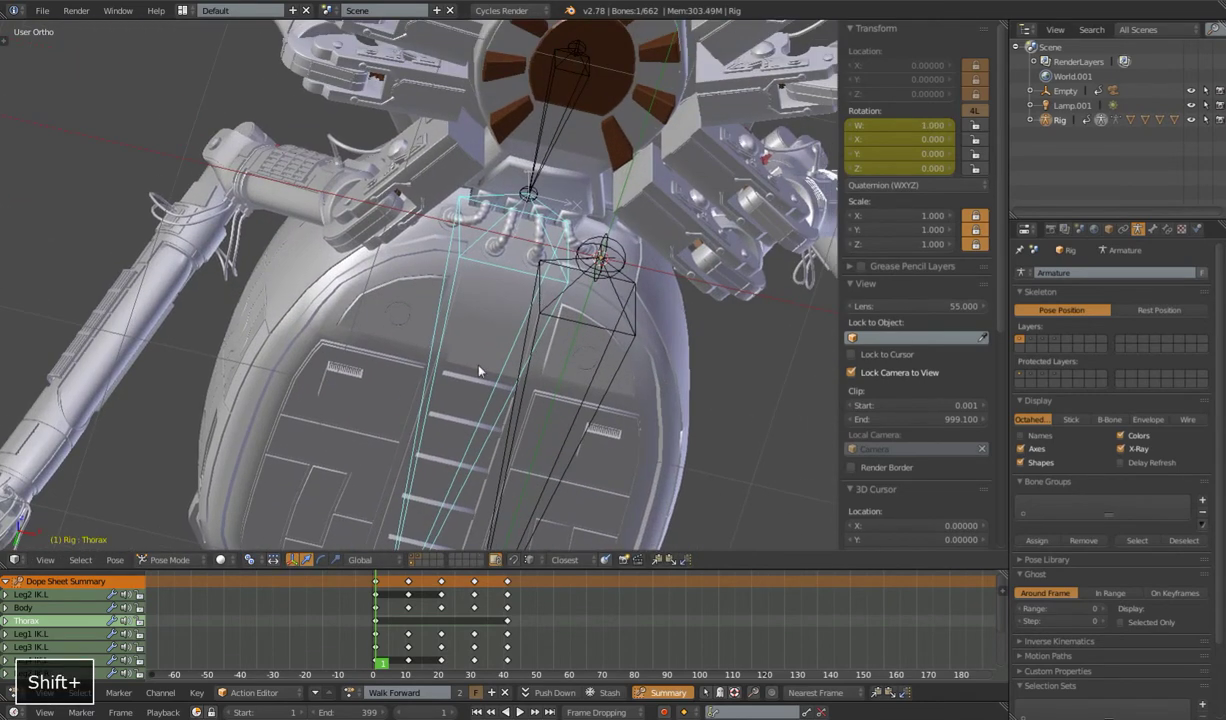
key("r")
key("z")
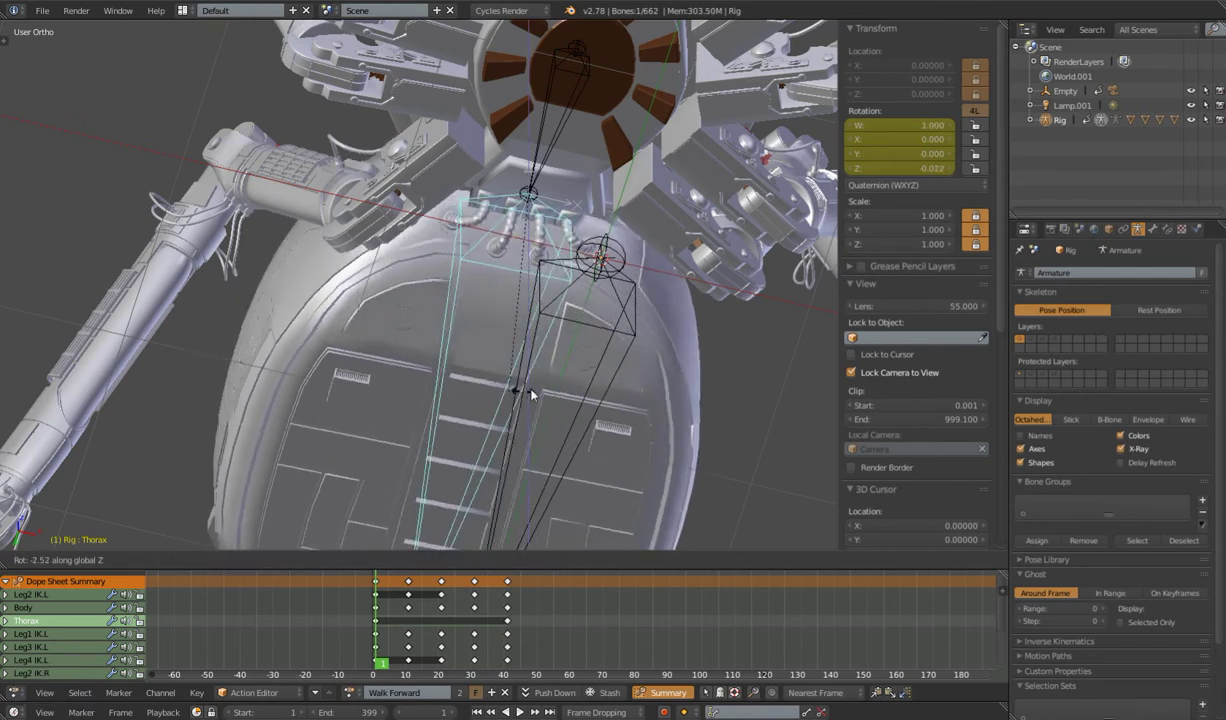
left_click(501, 391)
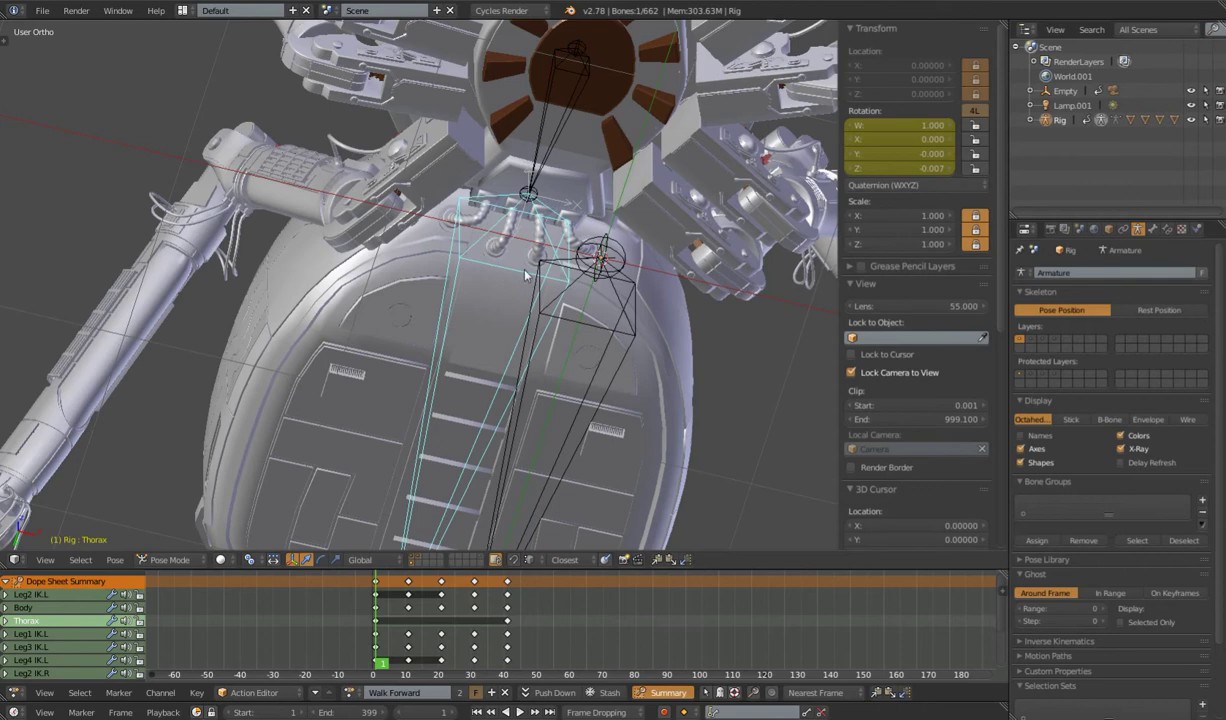
Show the fourth armature layer briefly to examine the small hose bones along the spider's legs and underside, and hide it again
scroll(521, 265, "down", 4)
left_click(1054, 338, "shift")
scroll(549, 343, "up", 2)
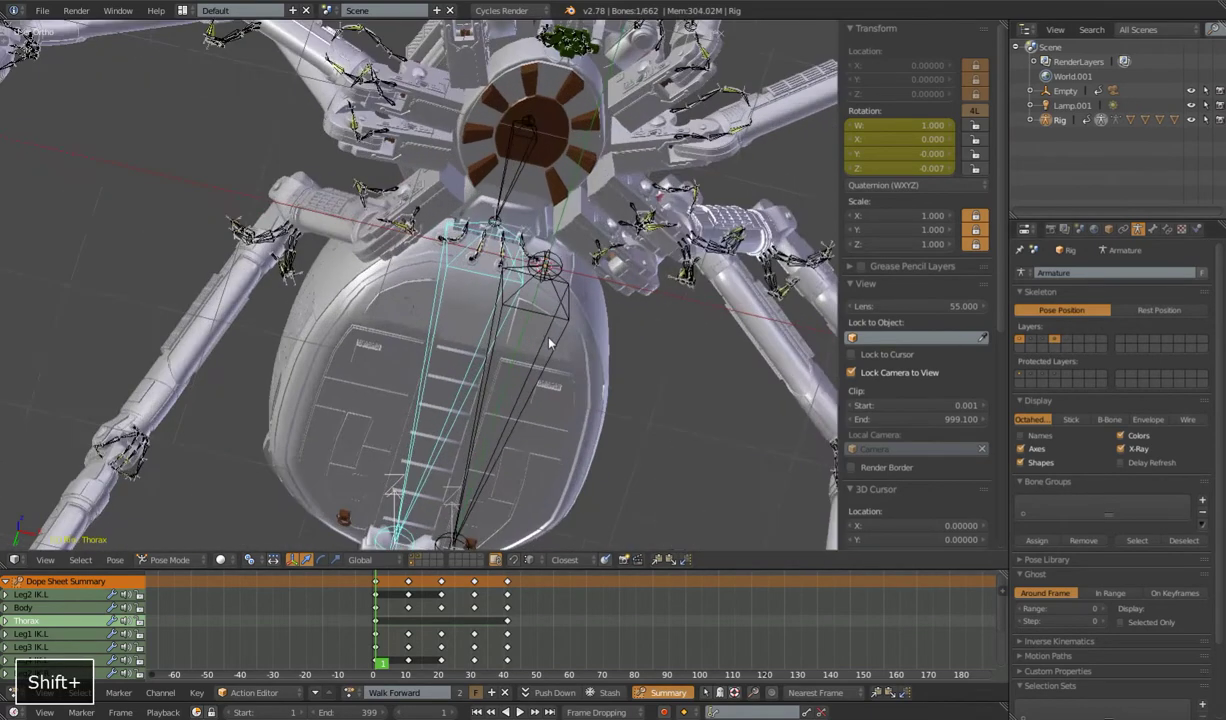
scroll(549, 343, "up", 3)
scroll(571, 387, "down", 7)
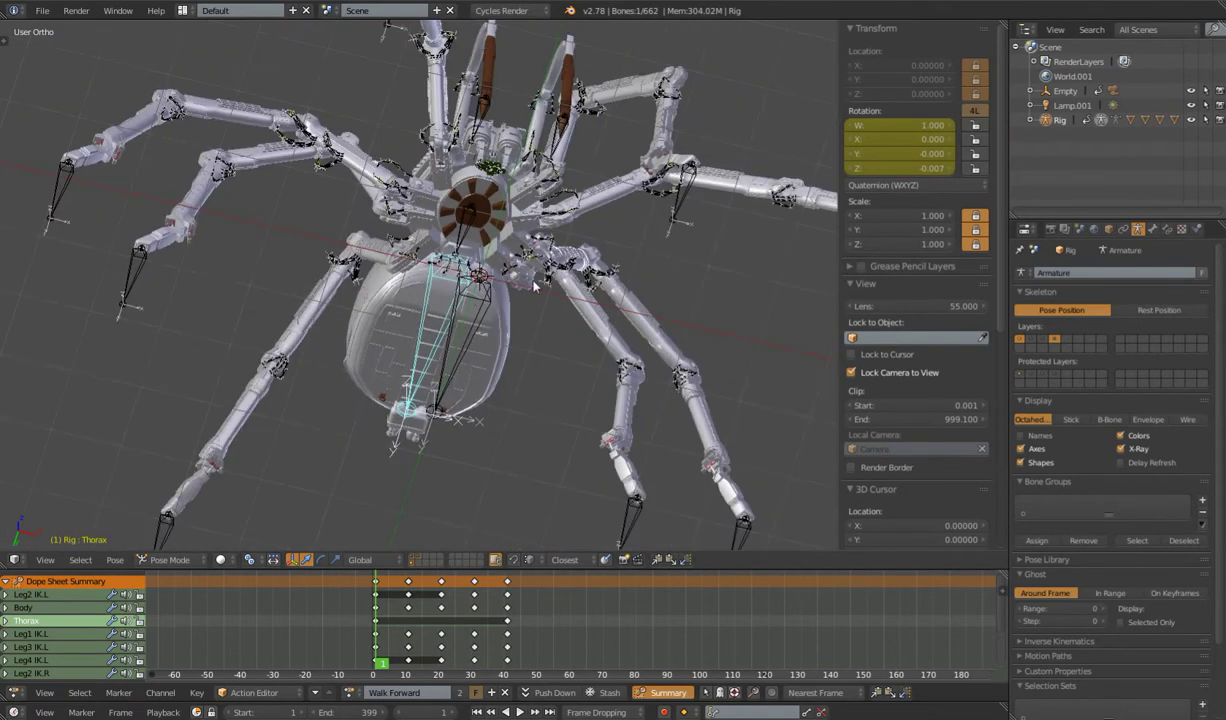
middle_click_drag(538, 270, 514, 385)
left_click(1054, 340, "shift")
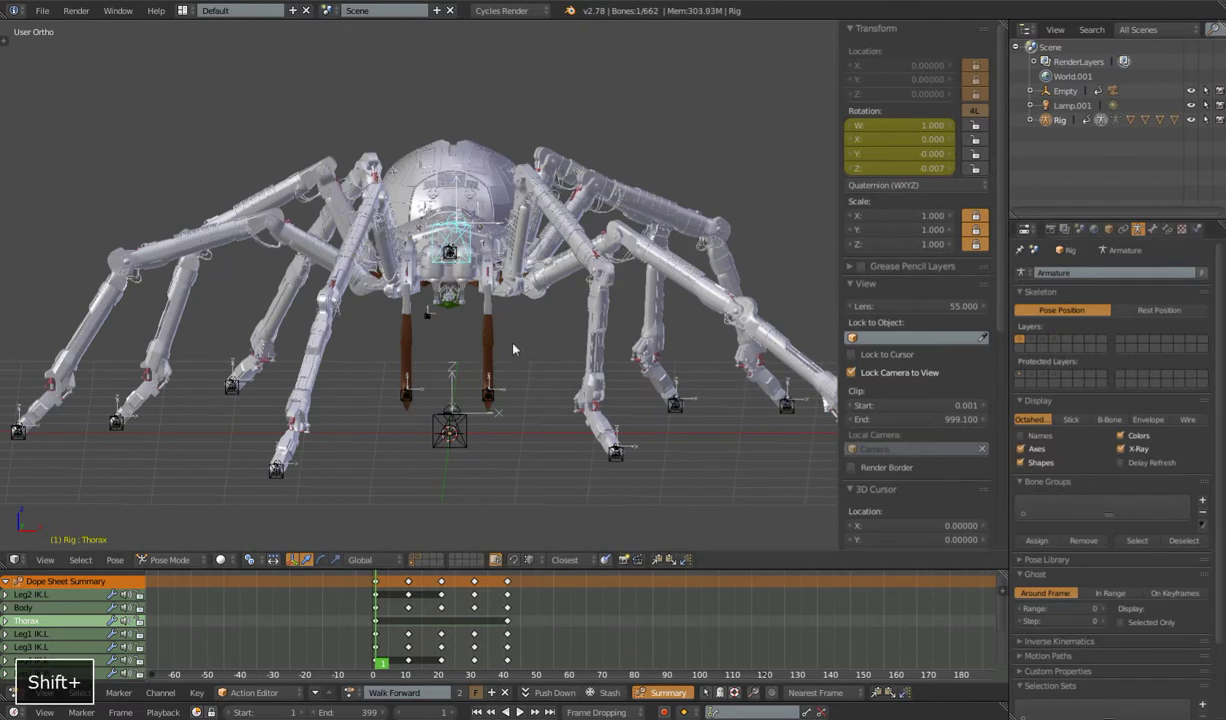
Toggle the first scene layer off to view the detail meshes, and isolate that layer to show only the spider's main body parts
middle_click_drag(505, 335, 481, 394)
middle_click_drag(433, 475, 541, 395)
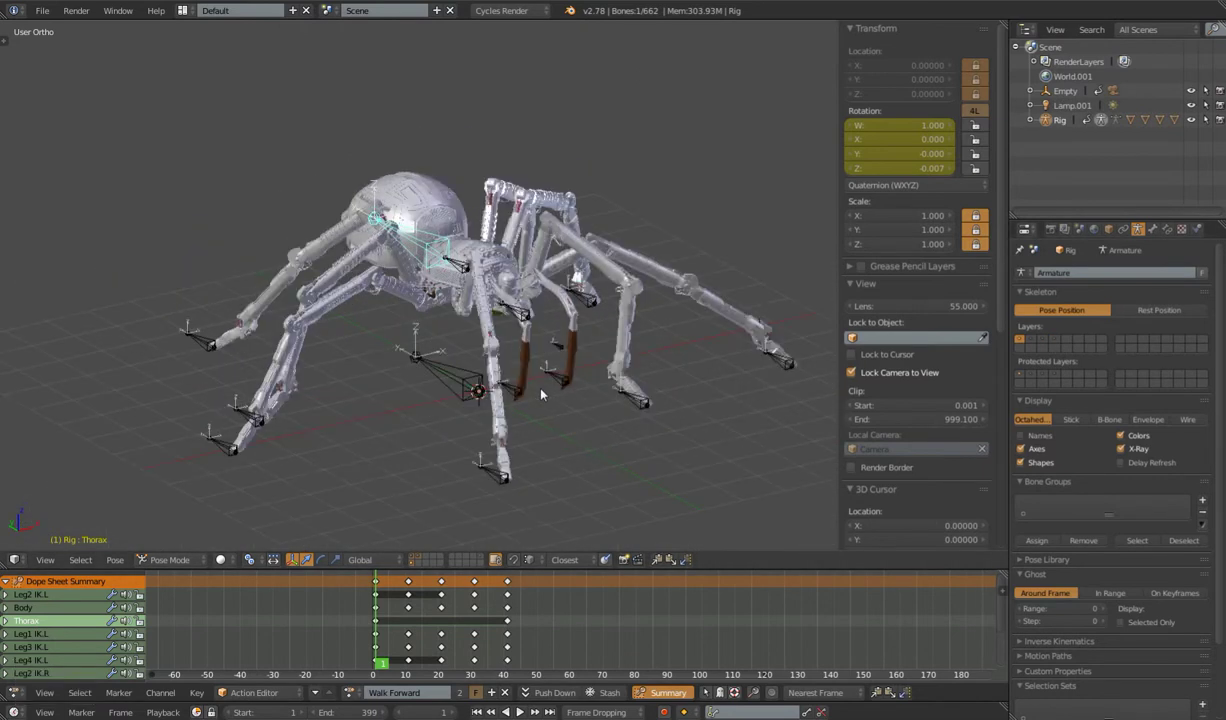
left_click(413, 561, "shift")
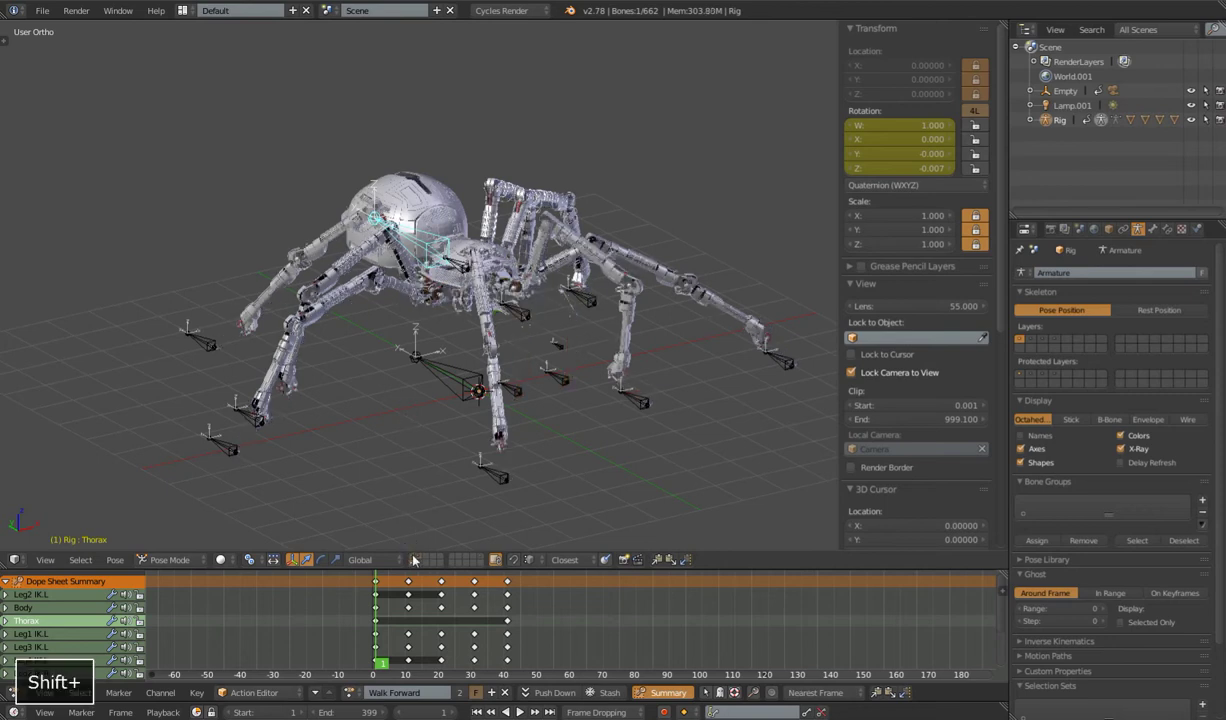
left_click(413, 561)
Select the cephalothorax and upper leg meshes one after another to inspect the separate main parts
middle_click_drag(565, 369, 534, 372)
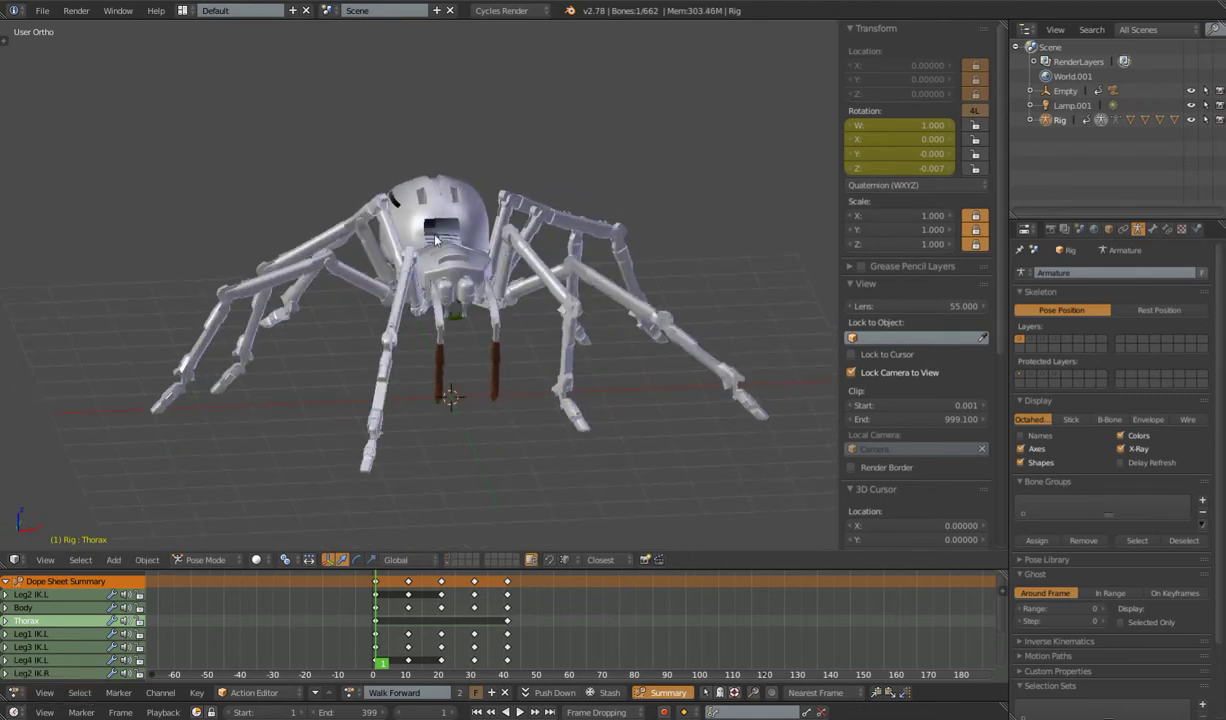
right_click(432, 203)
right_click(478, 250)
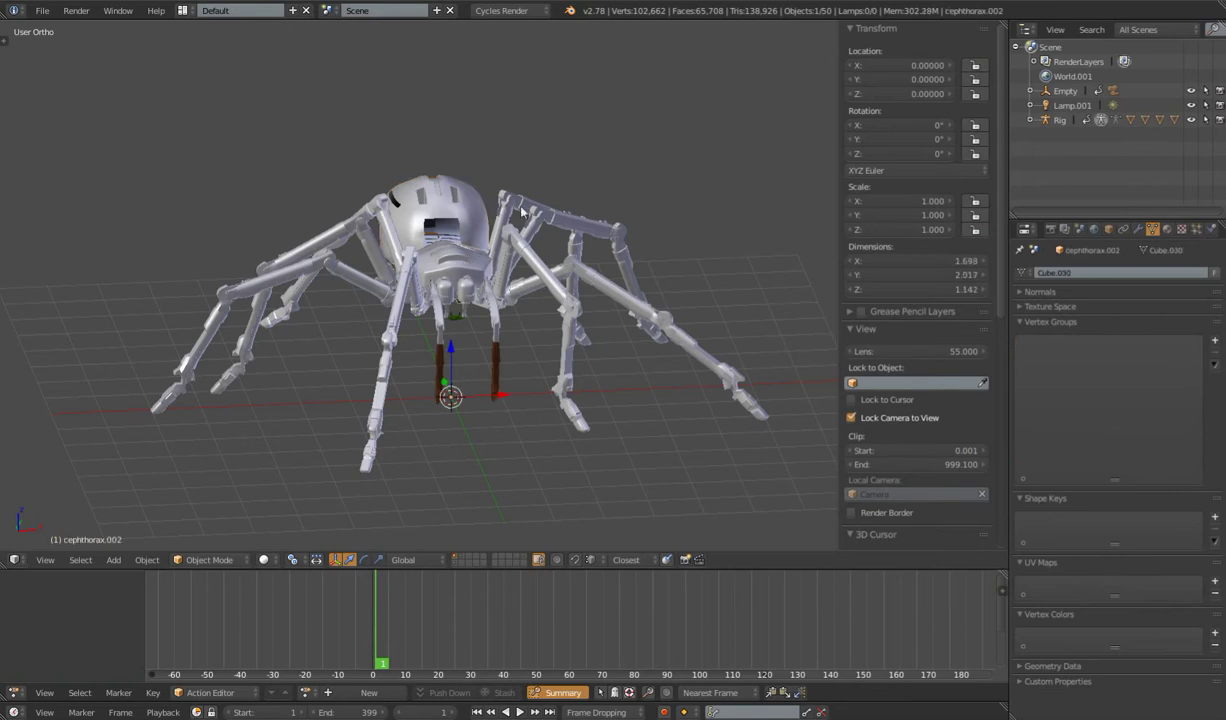
right_click(505, 207)
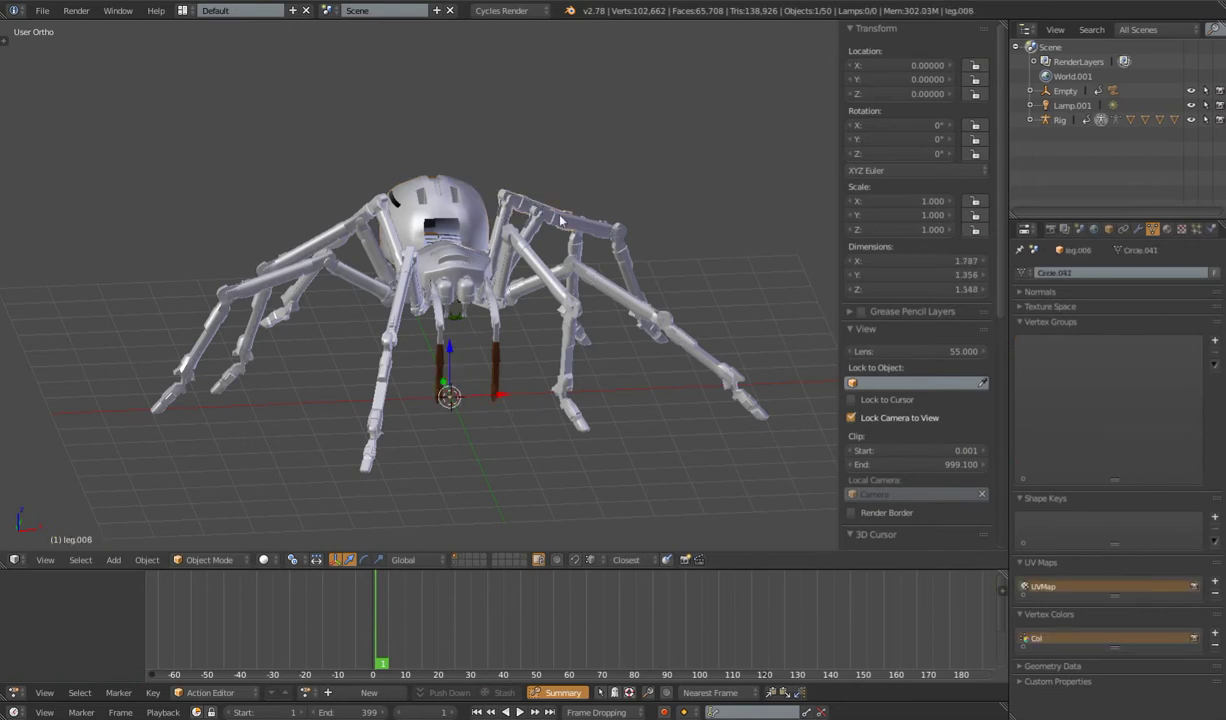
Show the rig's scene layer alongside the main parts and preview the walk animation without the detail meshes
middle_click_drag(445, 525, 540, 311)
left_click(457, 564, "shift")
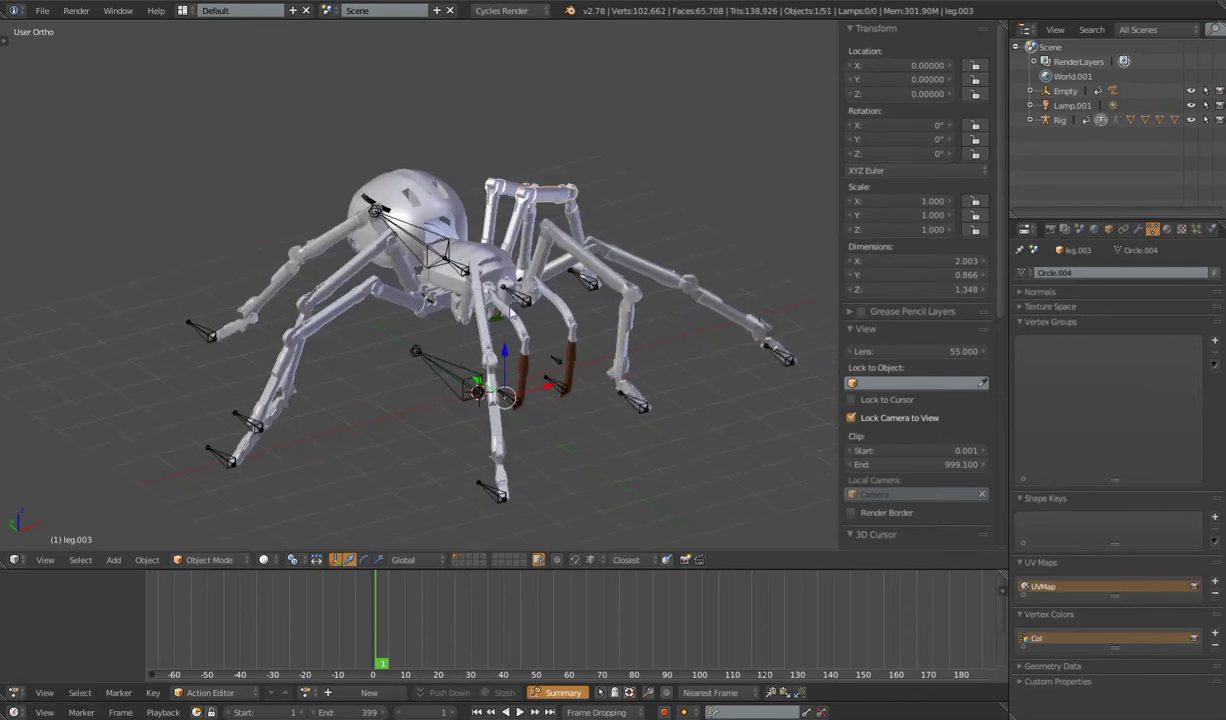
key("alt+a")
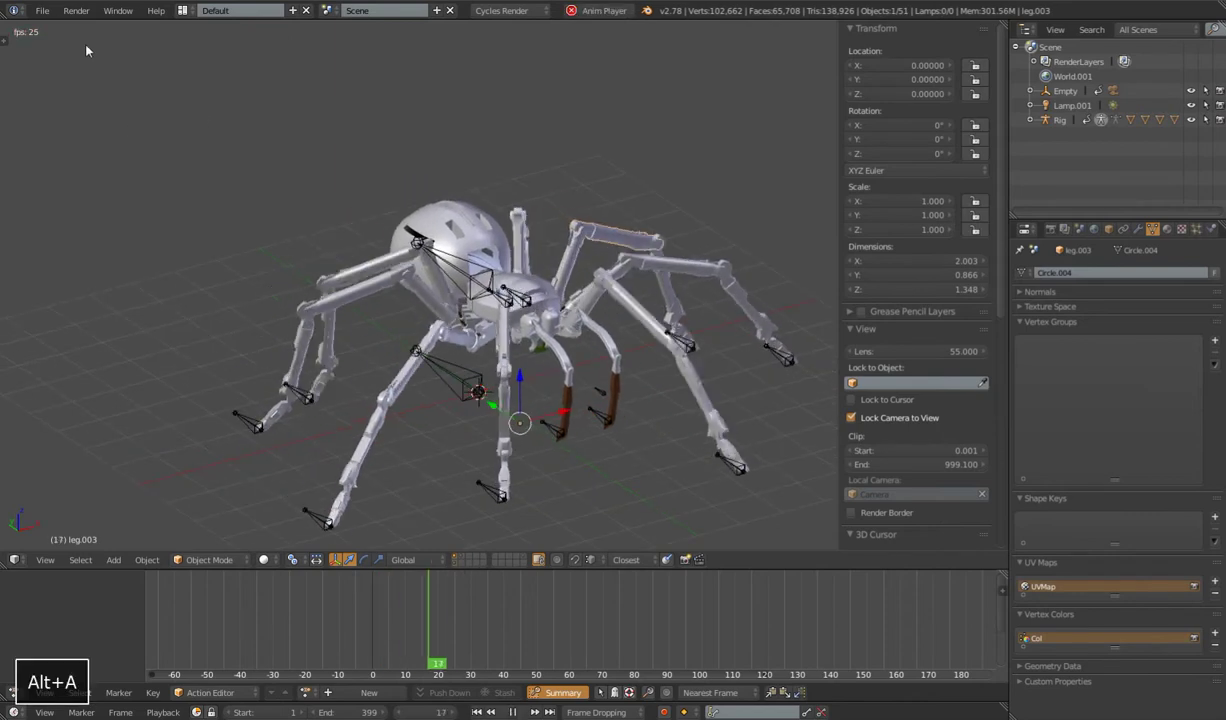
middle_click_drag(458, 291, 668, 316)
key("alt+a")
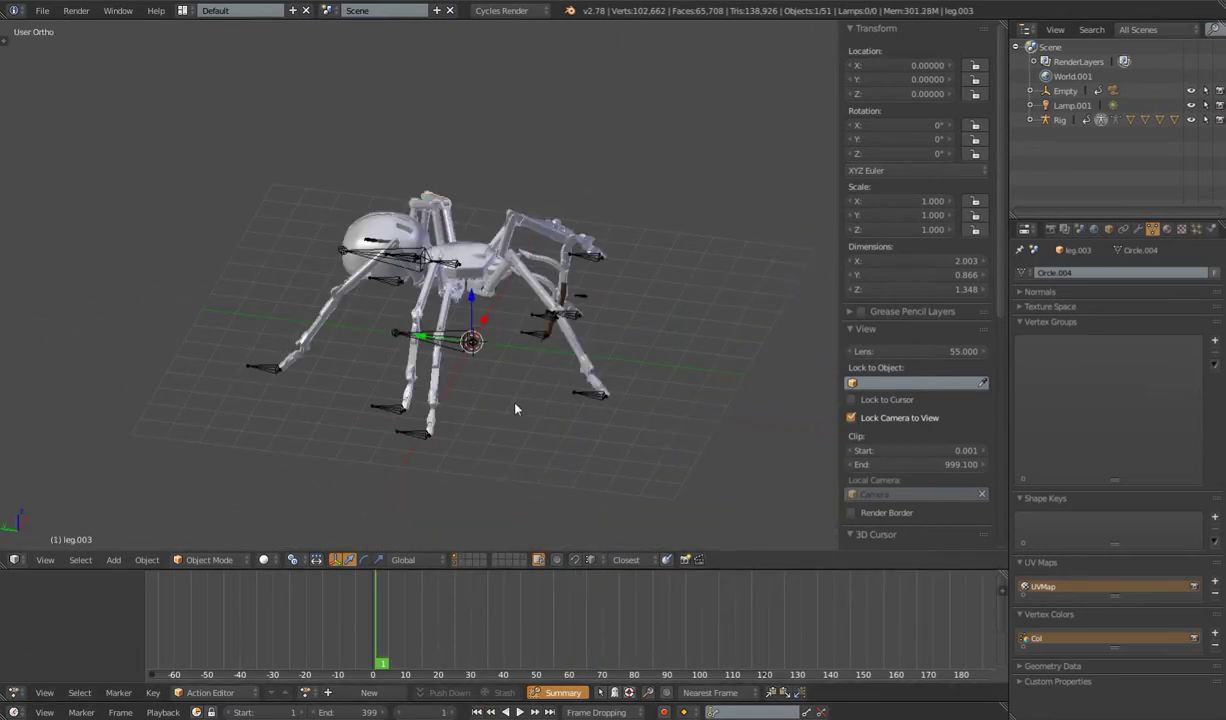
Show the detail mesh layer, inspect the body and leg details, and play the walk animation with them visible
left_click(462, 556, "shift")
scroll(503, 408, "up", 9)
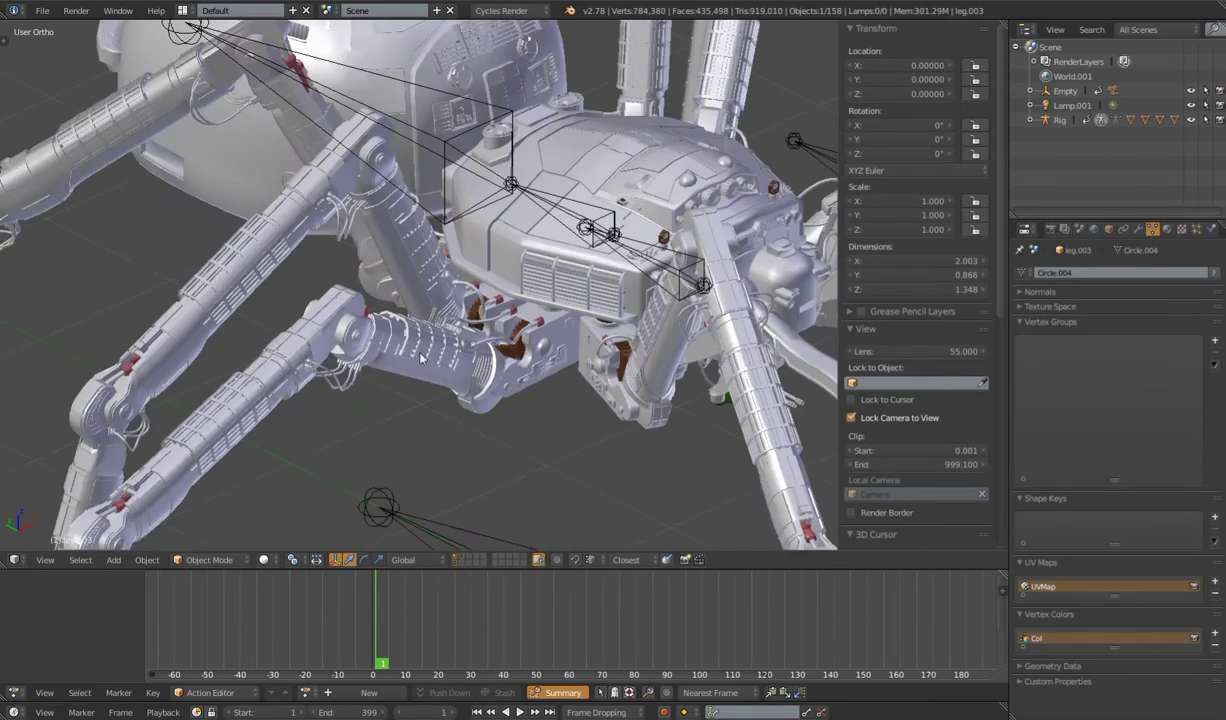
scroll(424, 347, "down", 7)
middle_click_drag(426, 351, 450, 320)
key("alt+a")
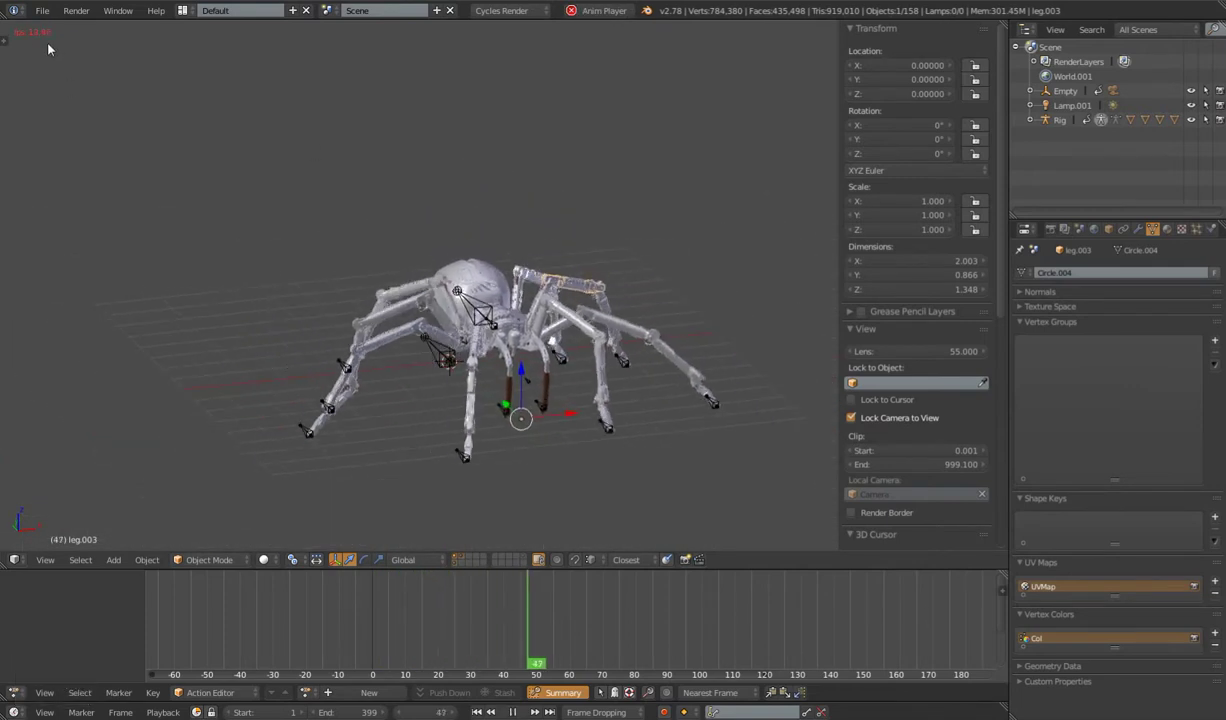
key("alt+a")
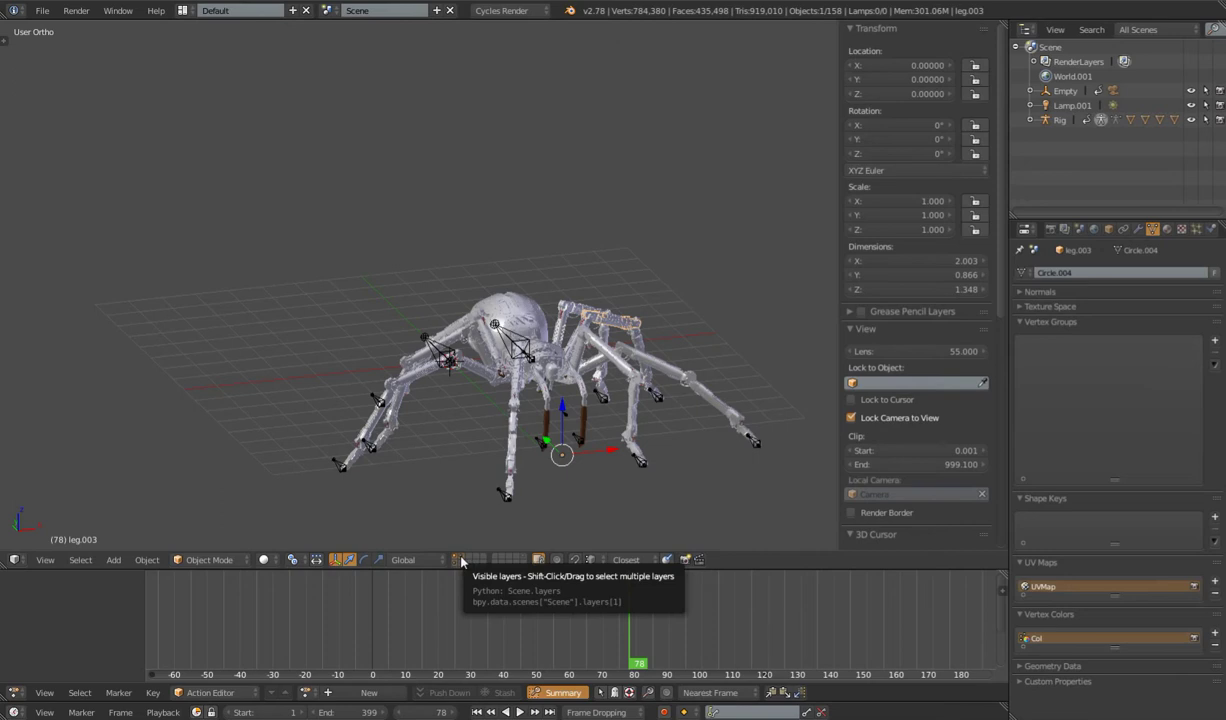
Play a short further stretch of the walk animation and turn the detail mesh layer off
key("alt+a")
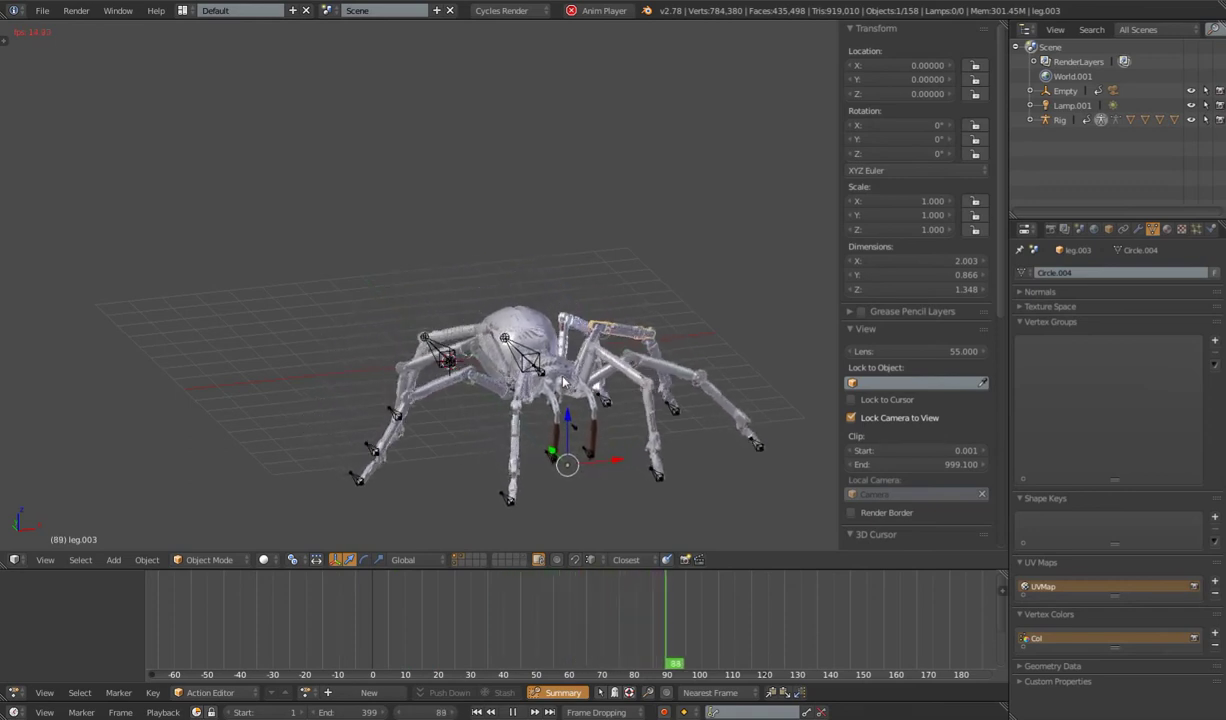
key("alt+a")
left_click(466, 565, "shift")
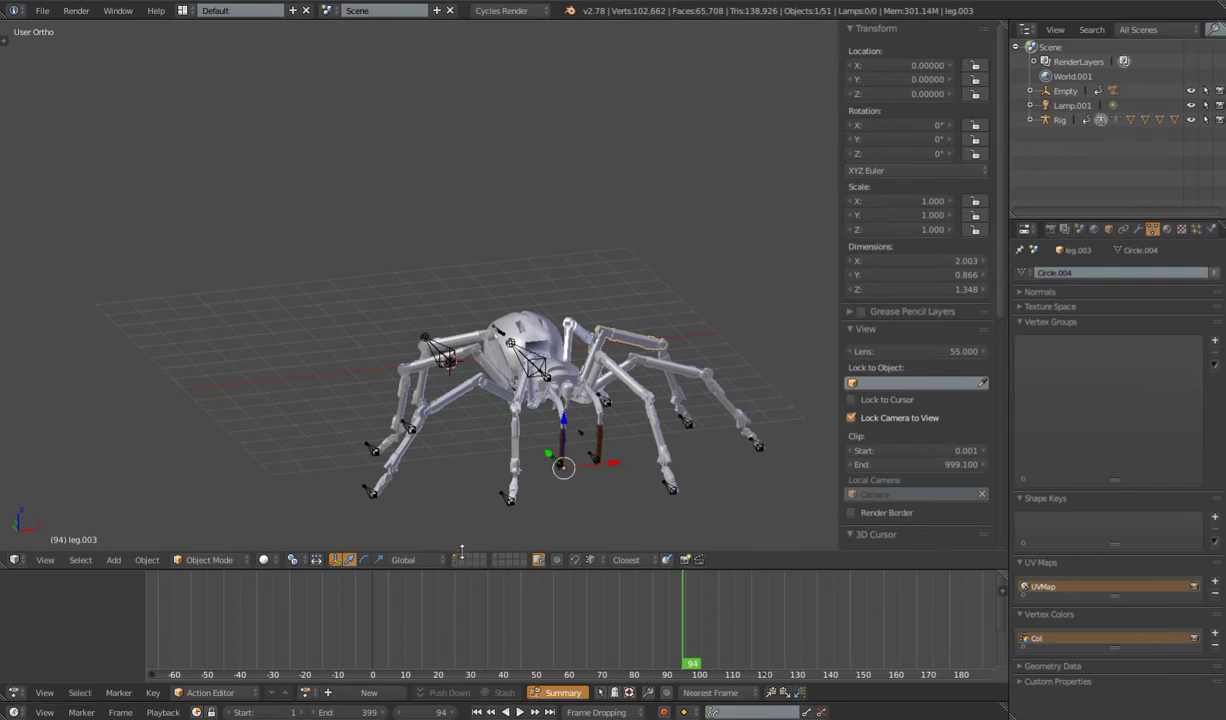
left_click(463, 558, "shift")
left_click(463, 558, "shift")
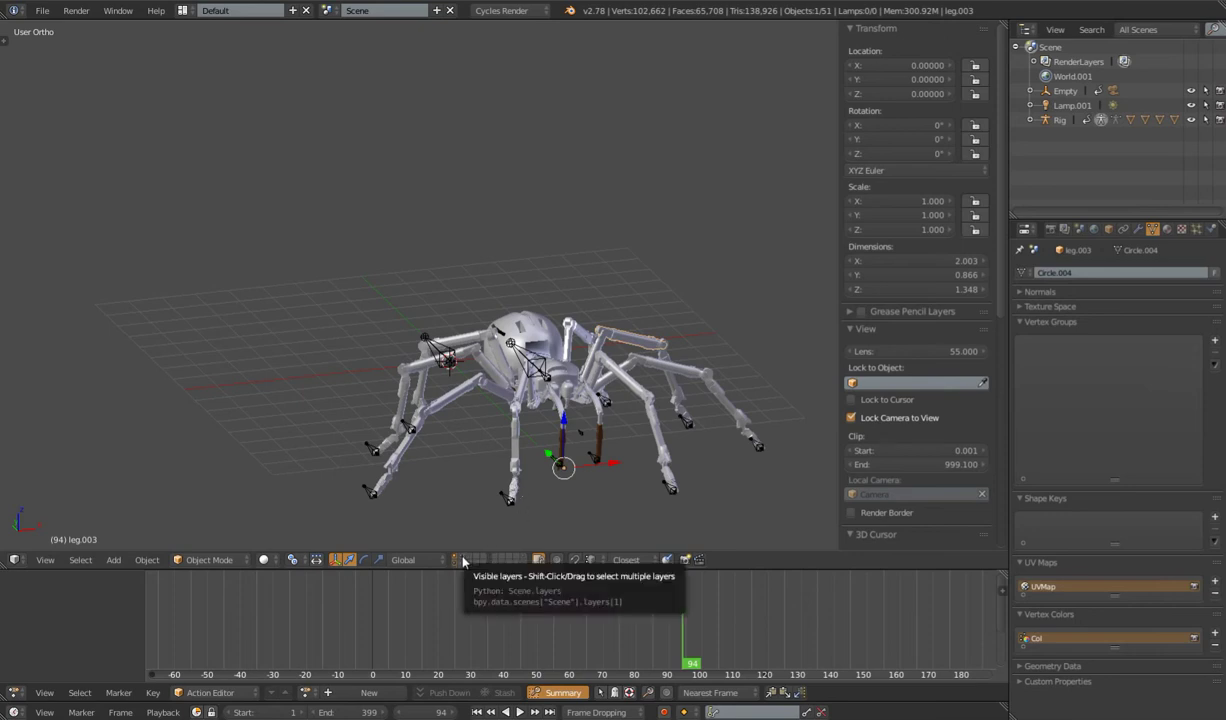
Scrub through the walk animation while toggling the detail mesh layer, showing it at frames 12 and 42
left_click_drag(677, 616, 412, 610)
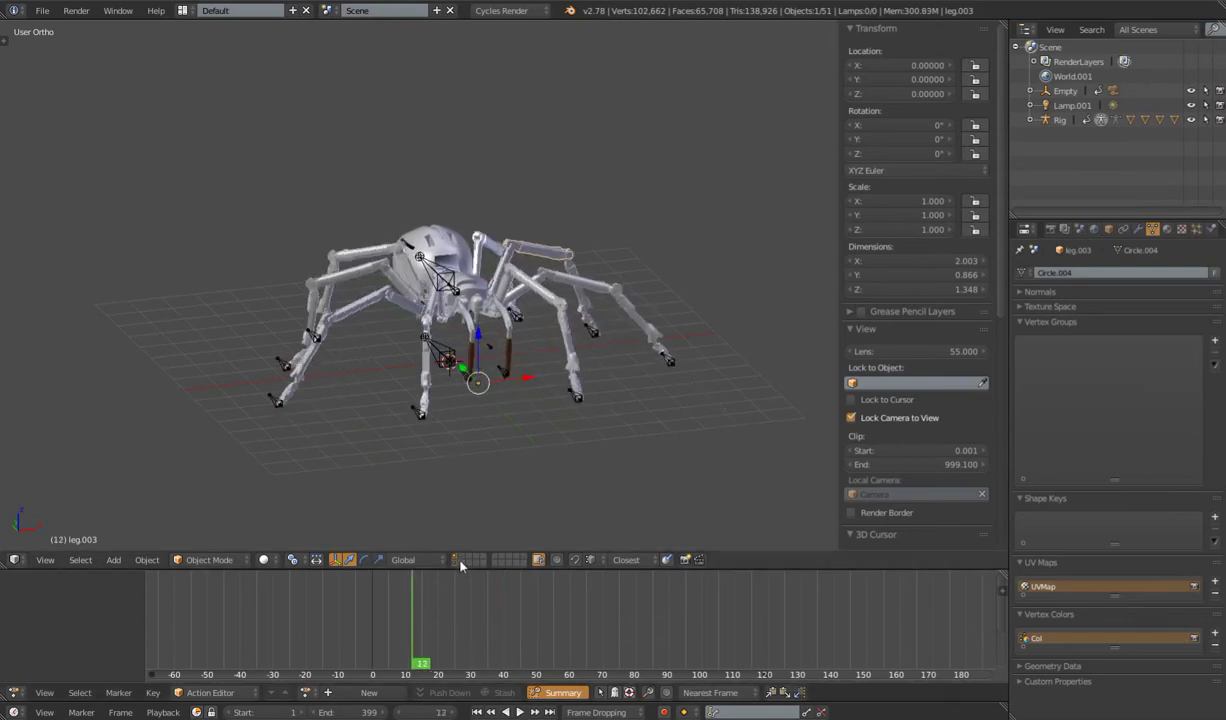
left_click(461, 560, "shift")
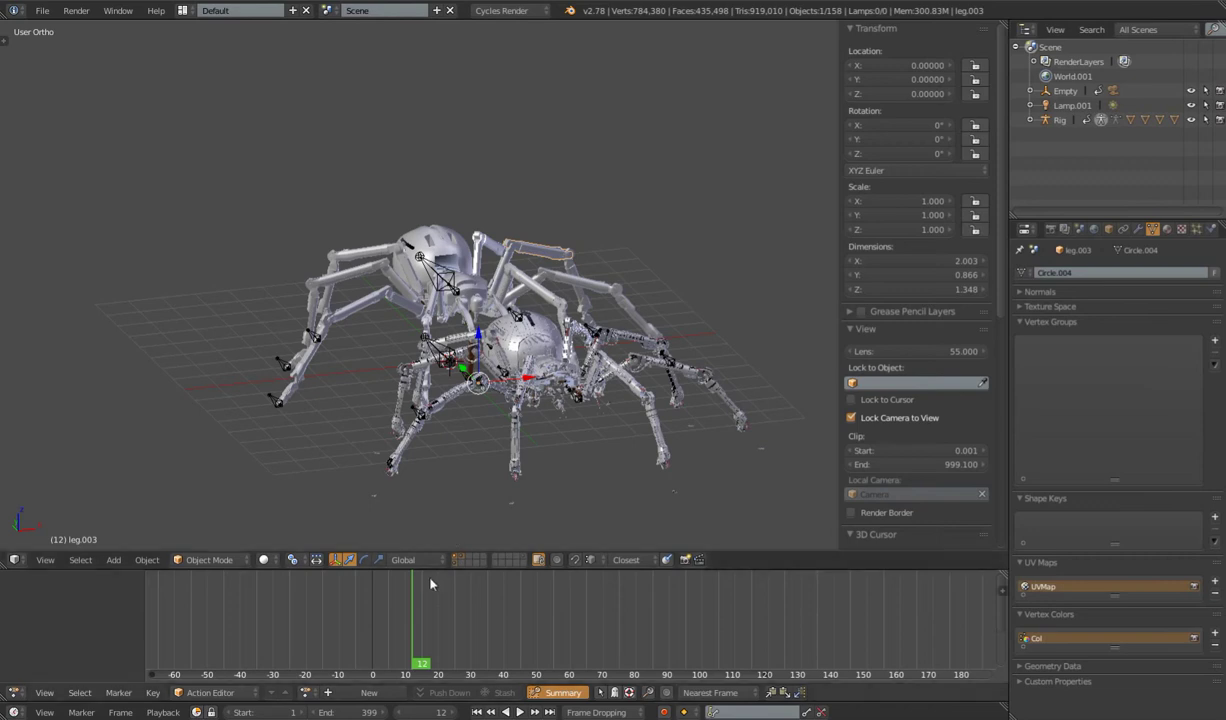
left_click_drag(410, 605, 435, 619)
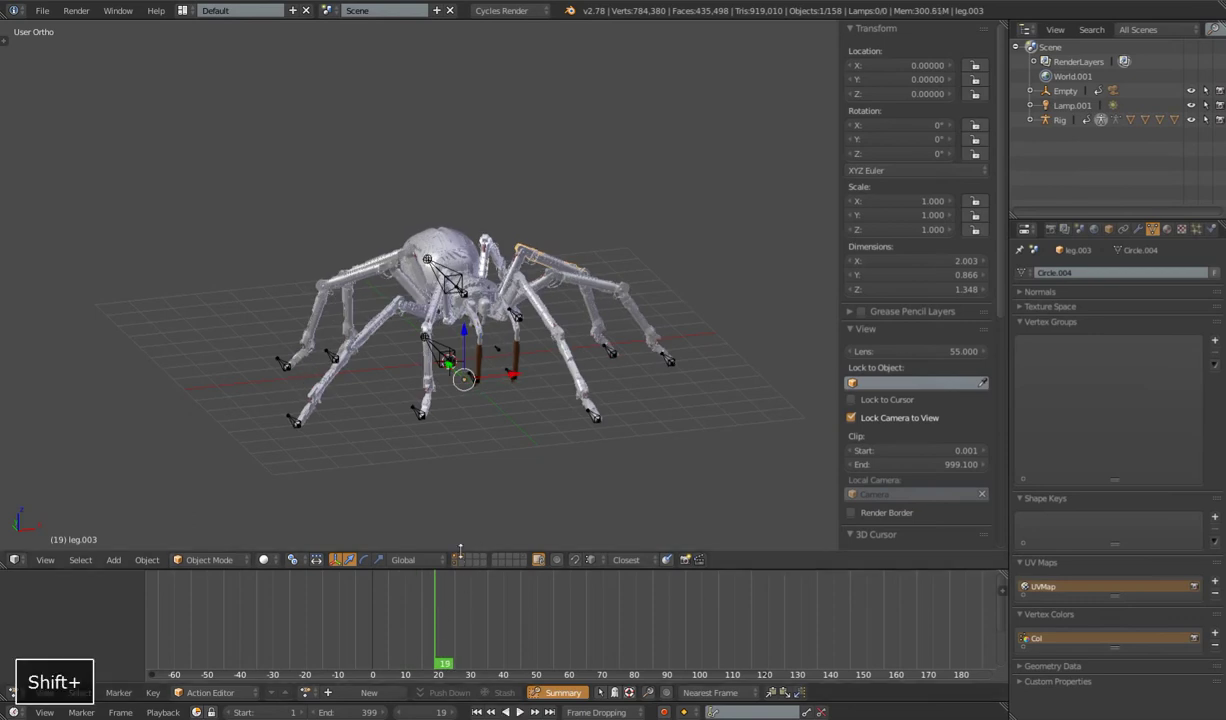
key("alt+a")
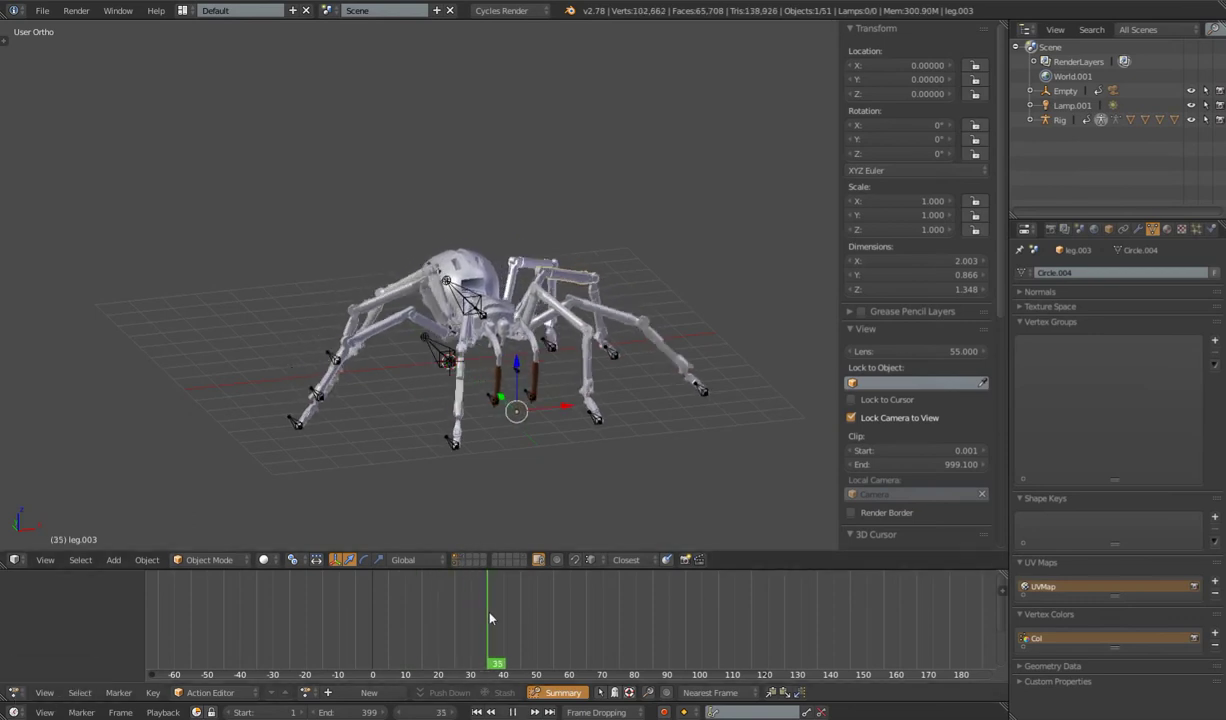
left_click(463, 557, "shift")
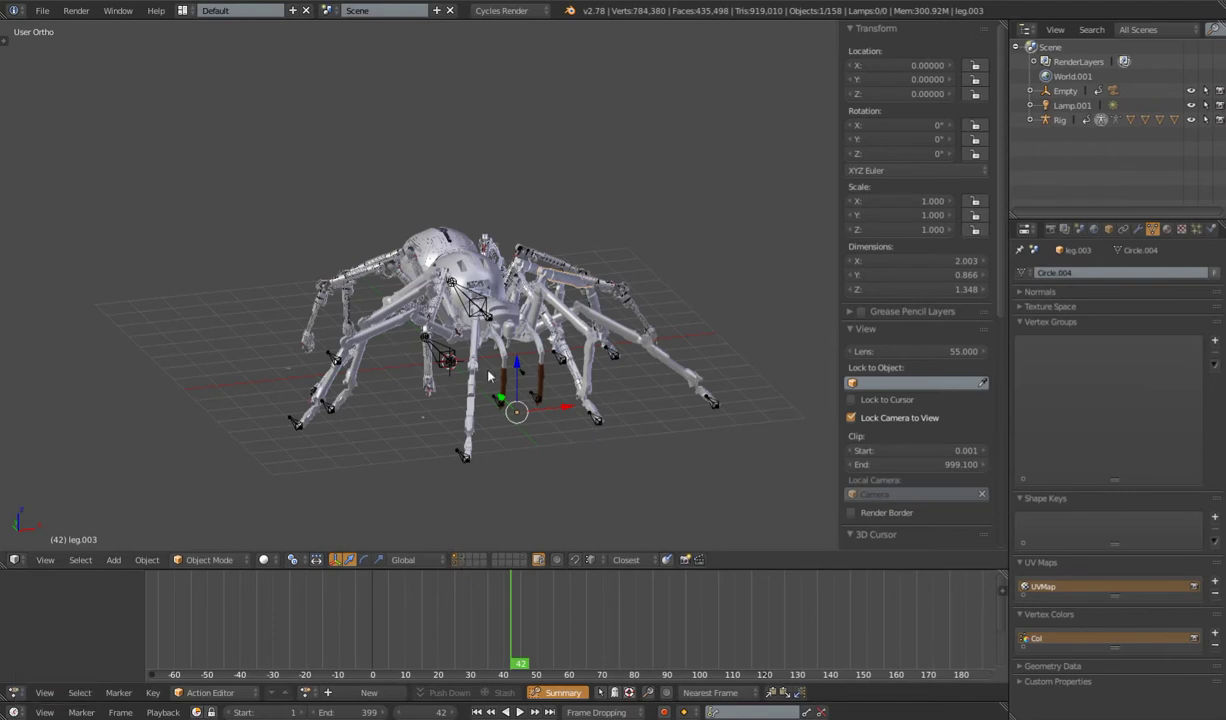
Select the Root bone and confirm a move with no displacement to refresh the position of the detail meshes
left_click(448, 361)
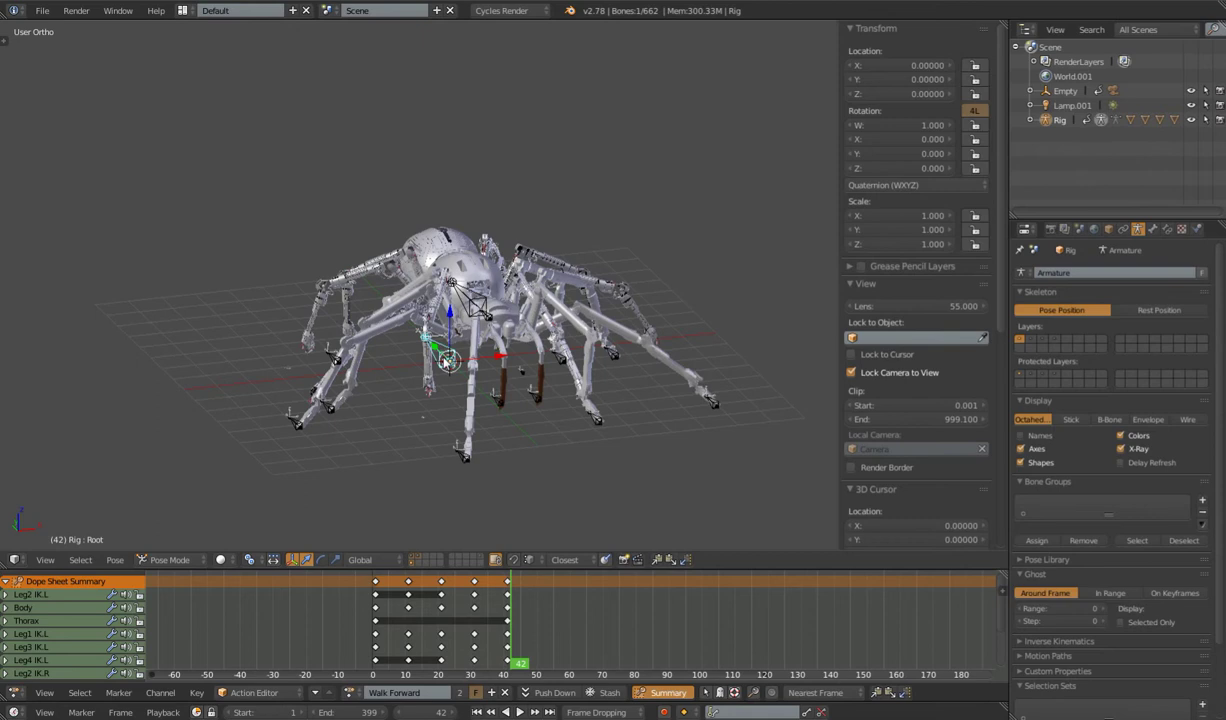
key("g")
key("Return")
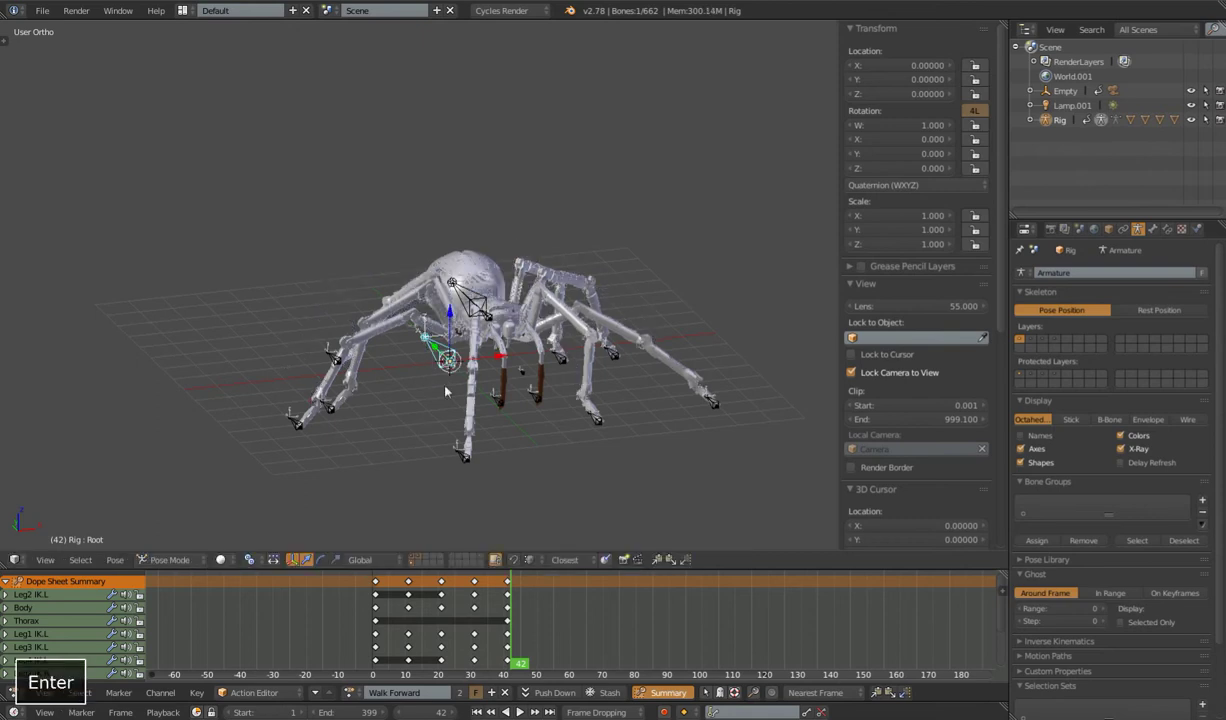
Return the animation to frame 1 and unlink the Walk Forward action from the rig
left_click_drag(478, 592, 383, 620)
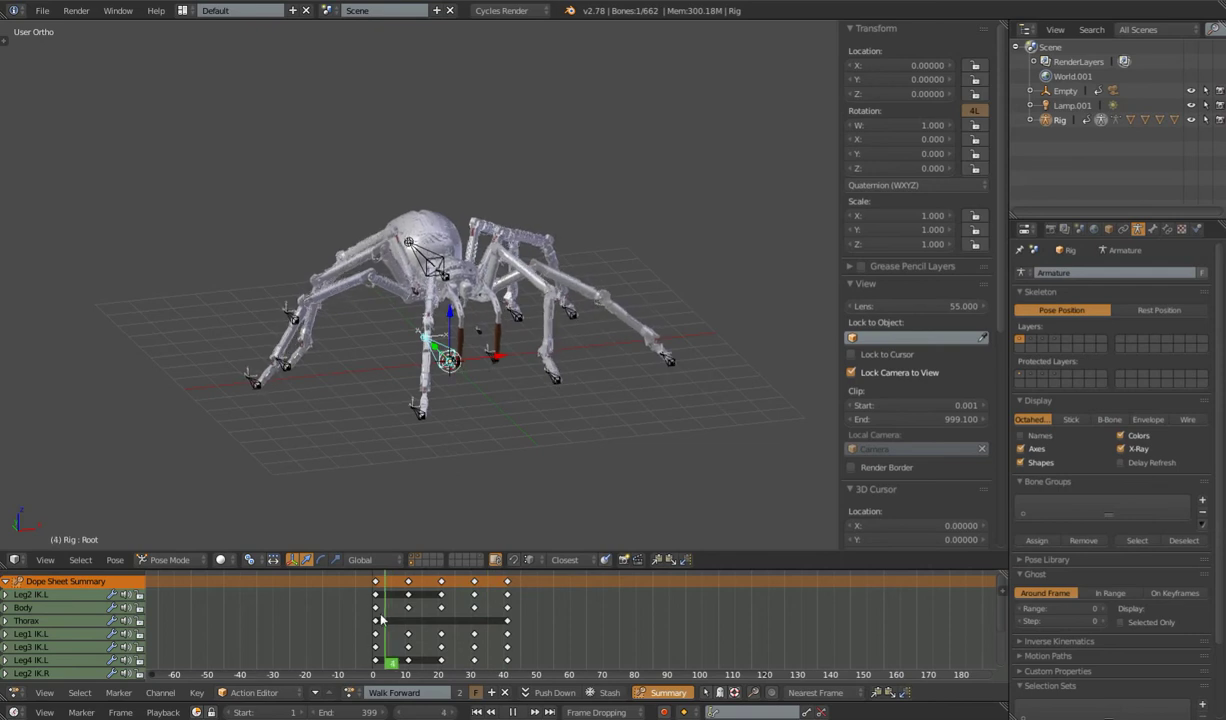
key("Escape")
middle_click_drag(526, 457, 521, 463)
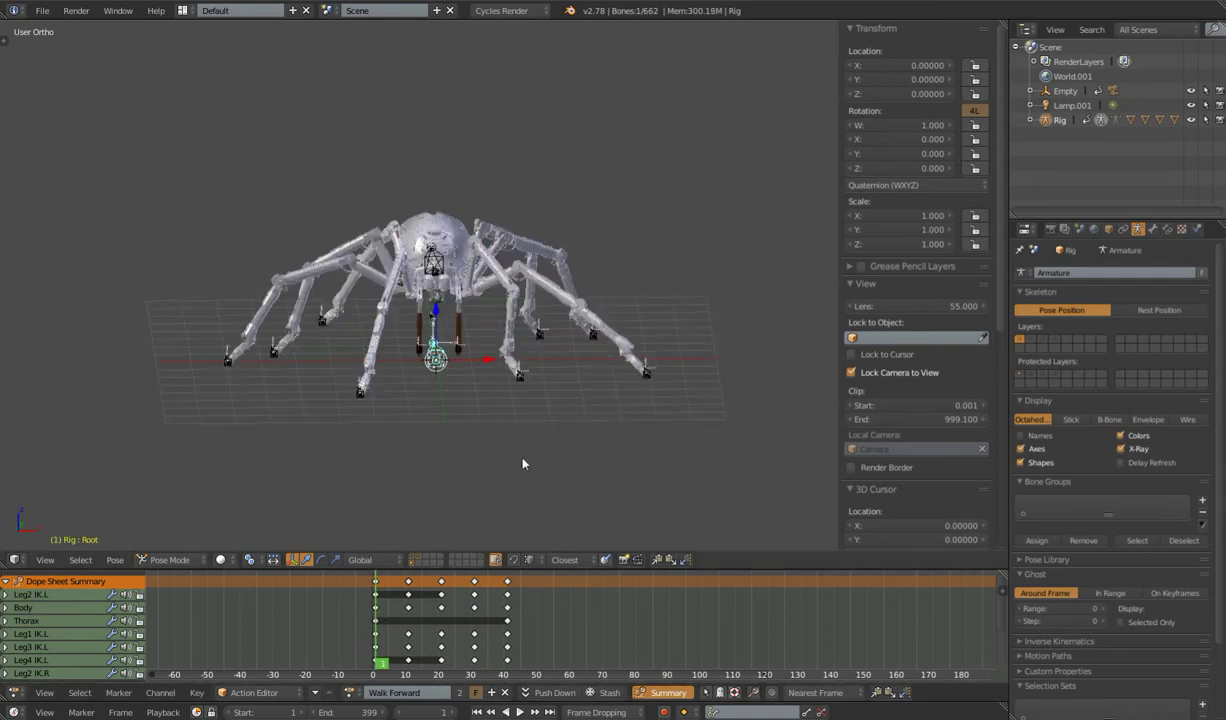
left_click(507, 692)
Clear the pose transforms of all bones on the first two armature layers, leaving only the first layer shown
scroll(525, 406, "up", 4)
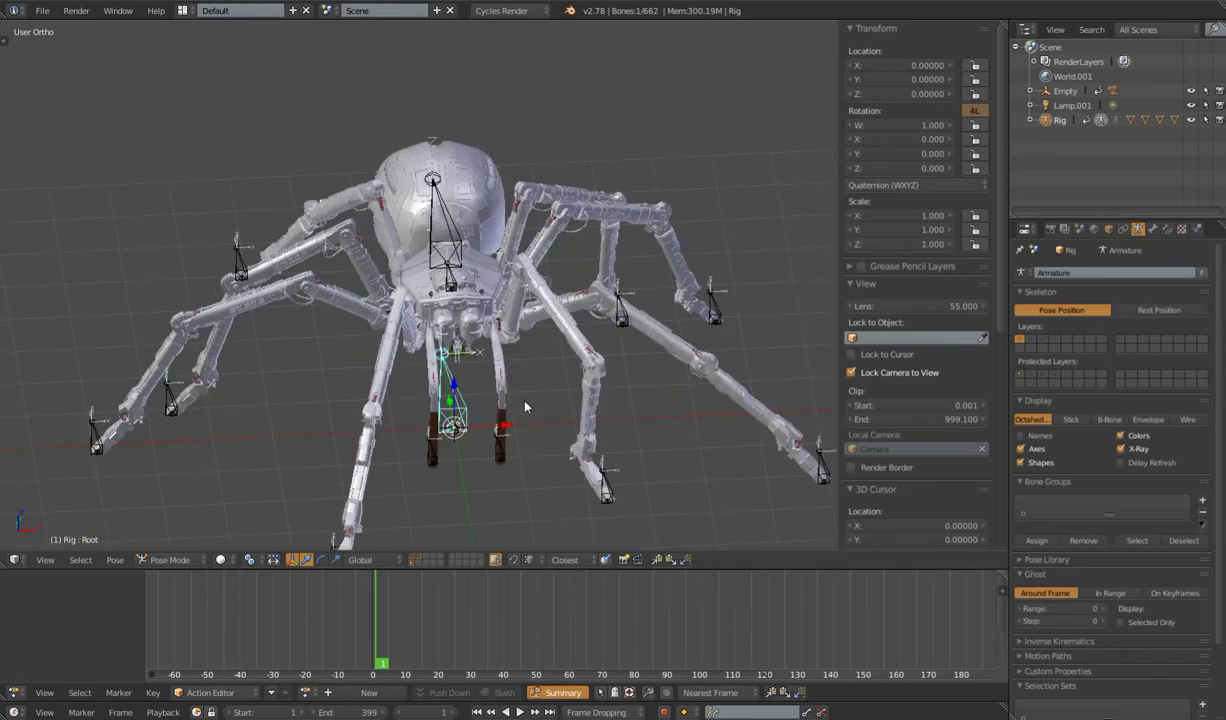
scroll(477, 393, "down", 3)
key("a")
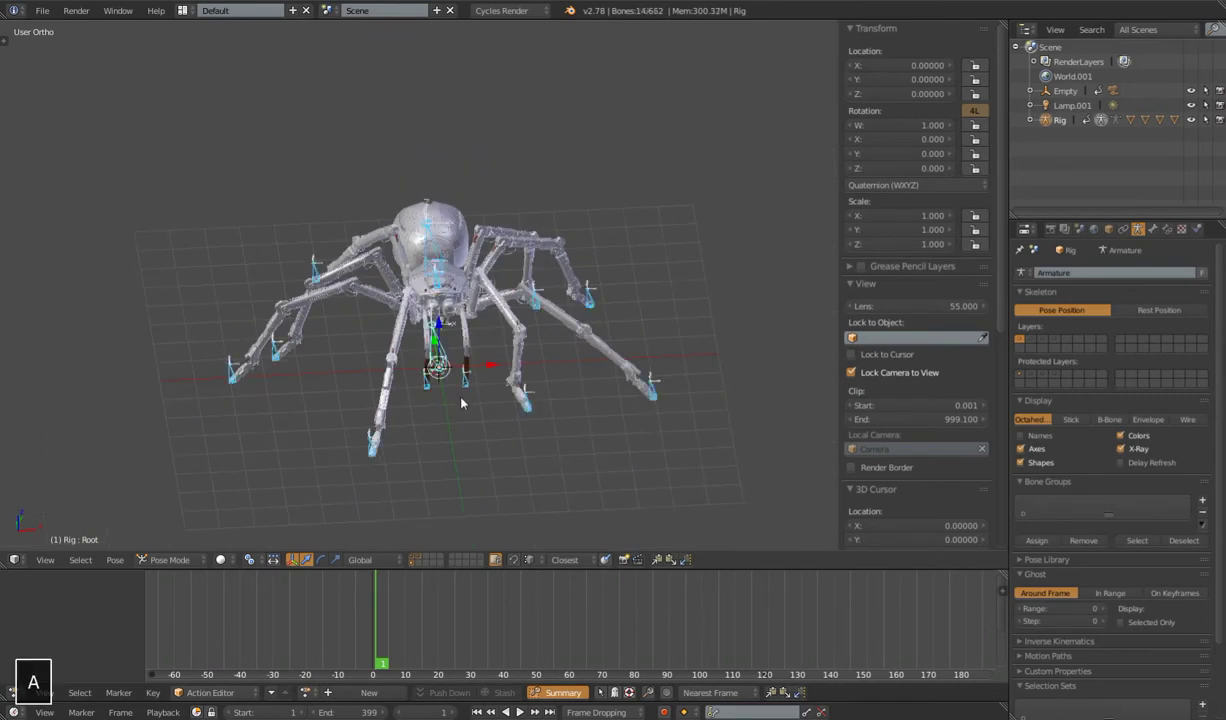
key("shift+2")
key("a")
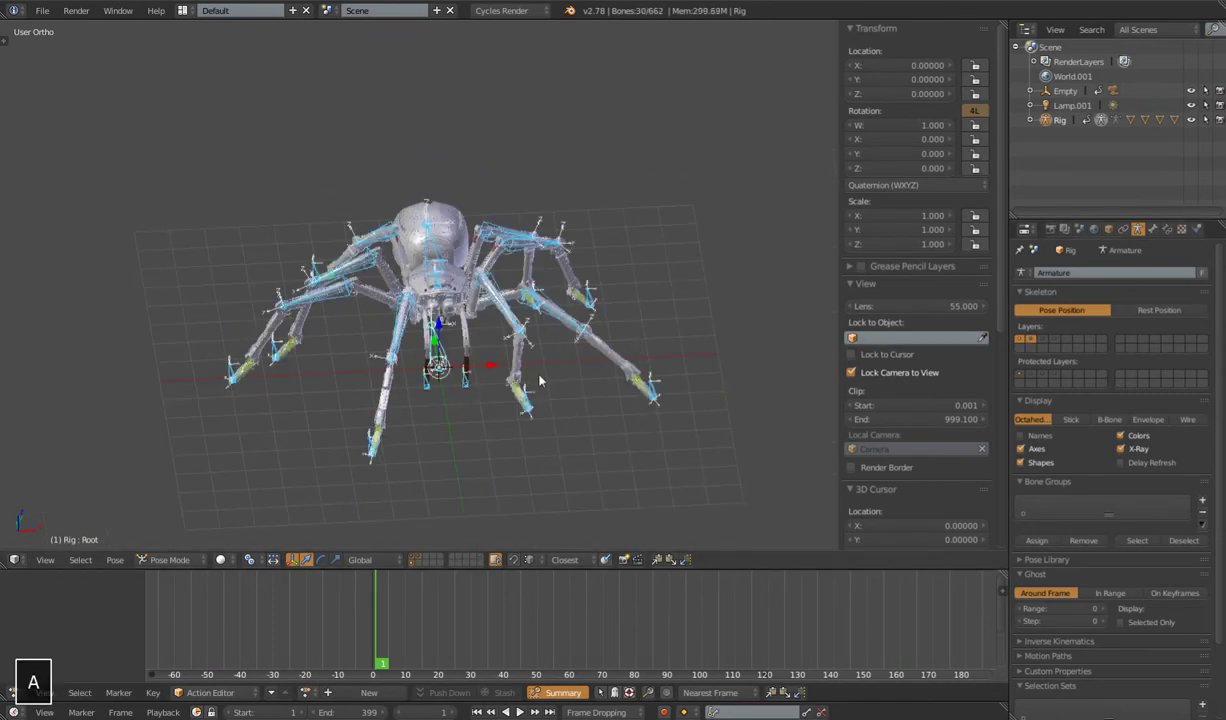
key("alt+s")
middle_click_drag(545, 375, 546, 372)
scroll(546, 372, "up", 2)
key("shift+2")
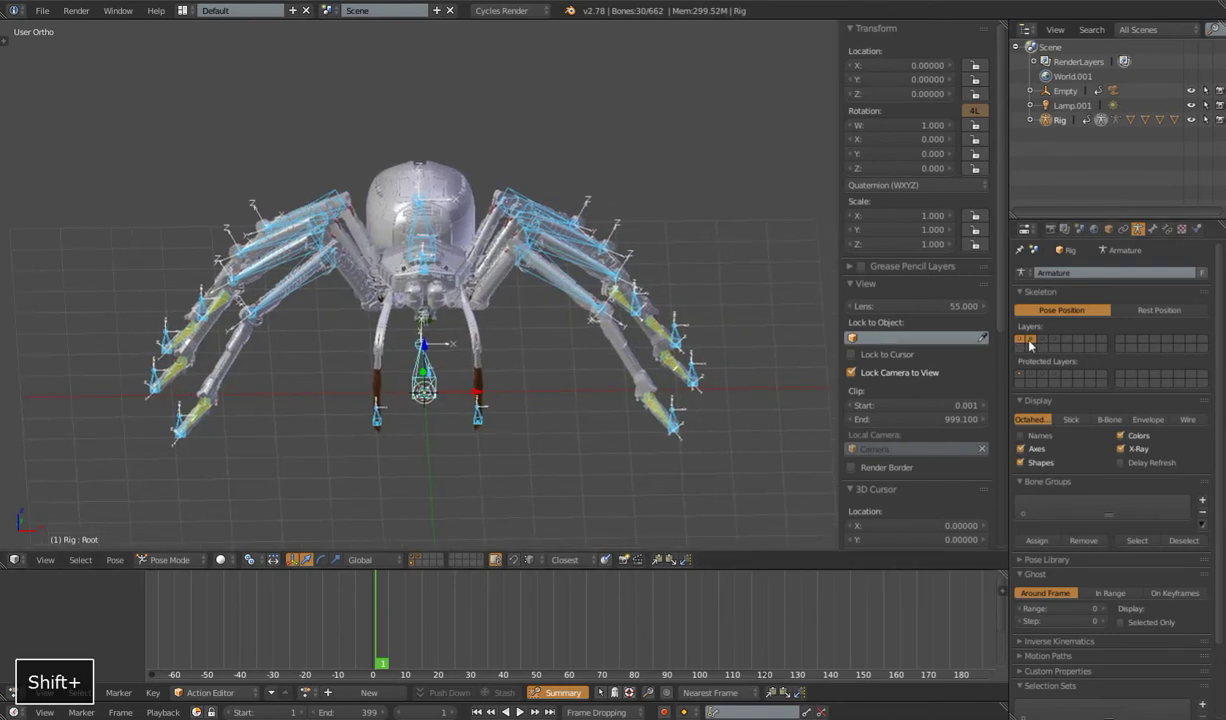
Try moving the Leg1 IK.L and Leg2 IK.L foot control bones to show how the legs follow
right_click(672, 425)
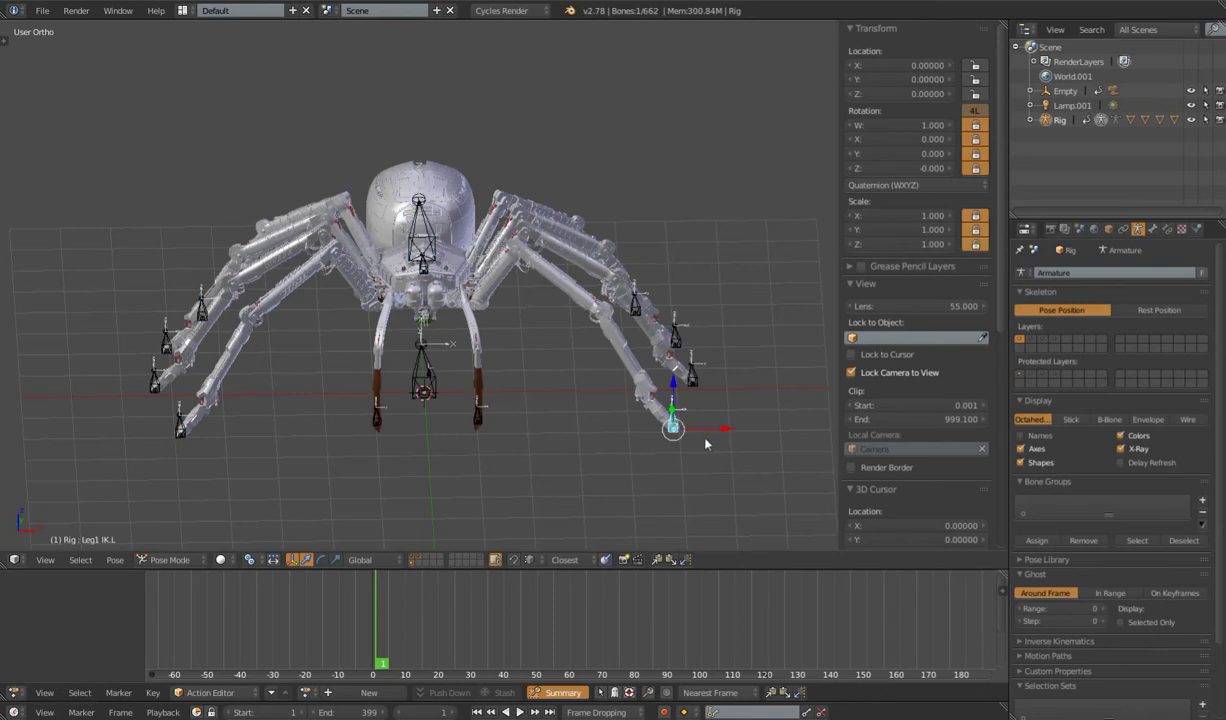
key("g")
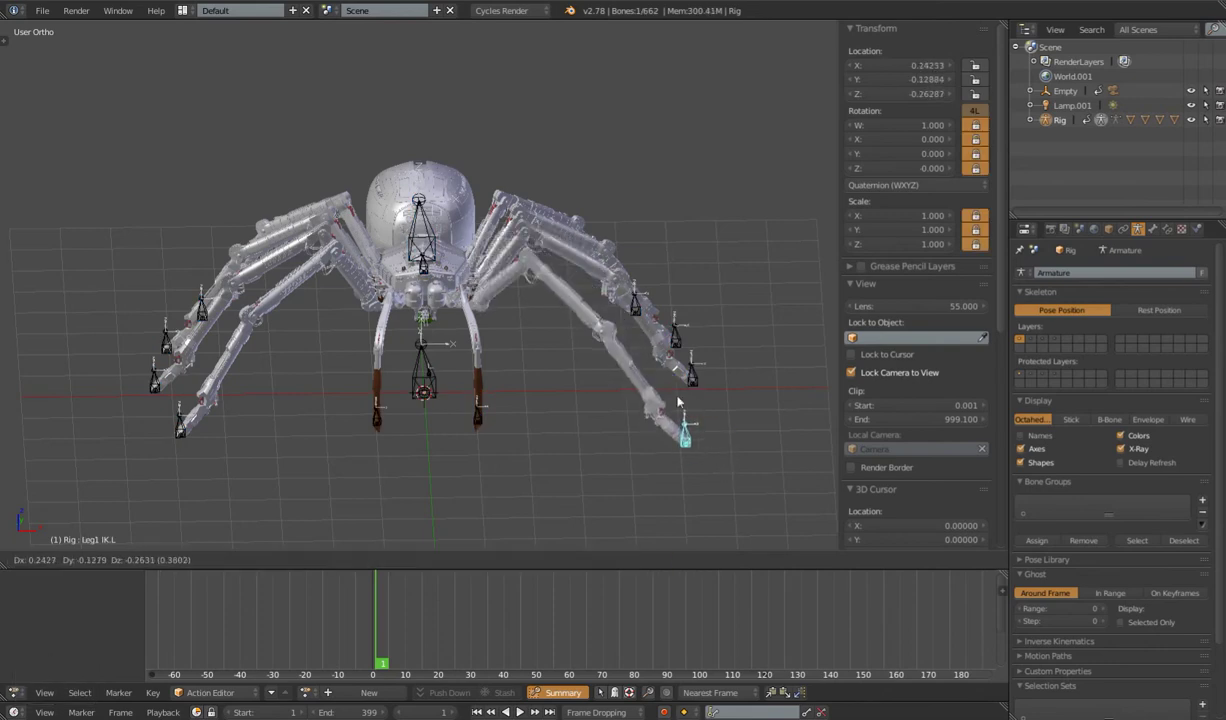
right_click(682, 415)
right_click(690, 370)
key("g")
right_click(714, 385)
Move the Leg2 IK.L foot control to about X -0.17, Y -0.05, Z 0.05
middle_click_drag(712, 381, 540, 289)
middle_click_drag(548, 403, 651, 382)
key("g")
left_click(649, 430)
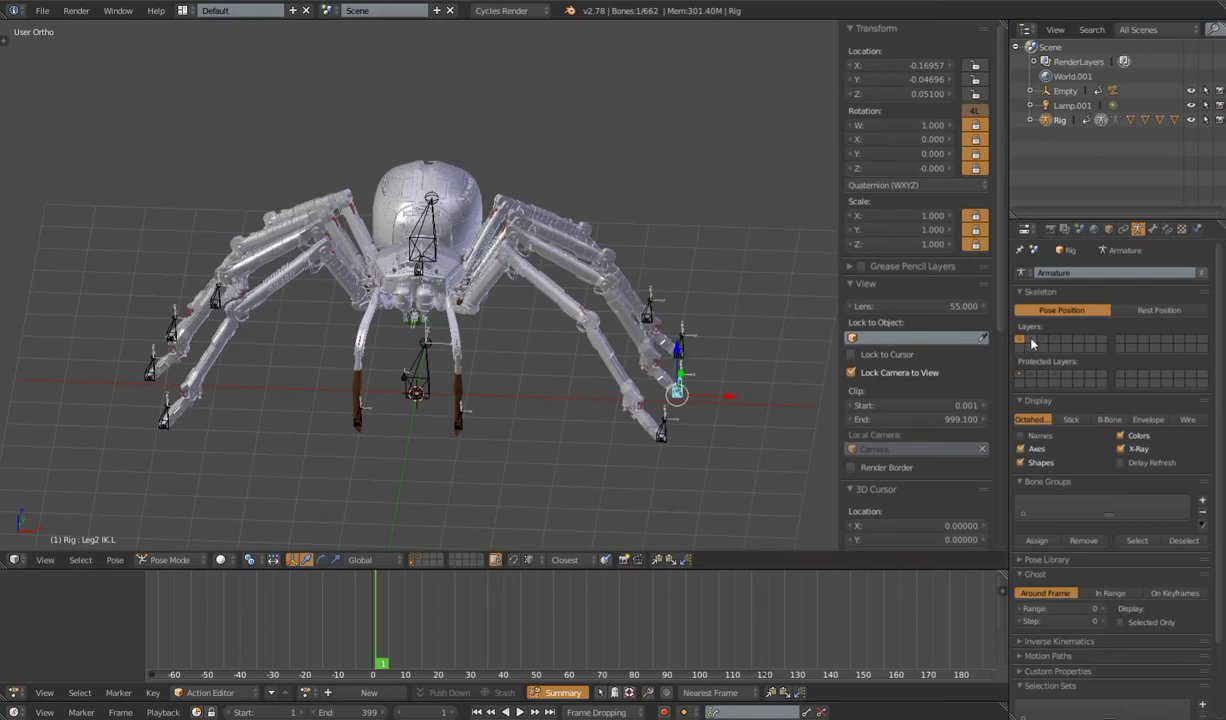
Show the second armature layer too and rotate the Leg1 Tweak.001.L bone about 28° around its local X axis
left_click(1031, 341, "shift")
middle_click_drag(665, 365, 523, 402)
scroll(523, 402, "up", 3)
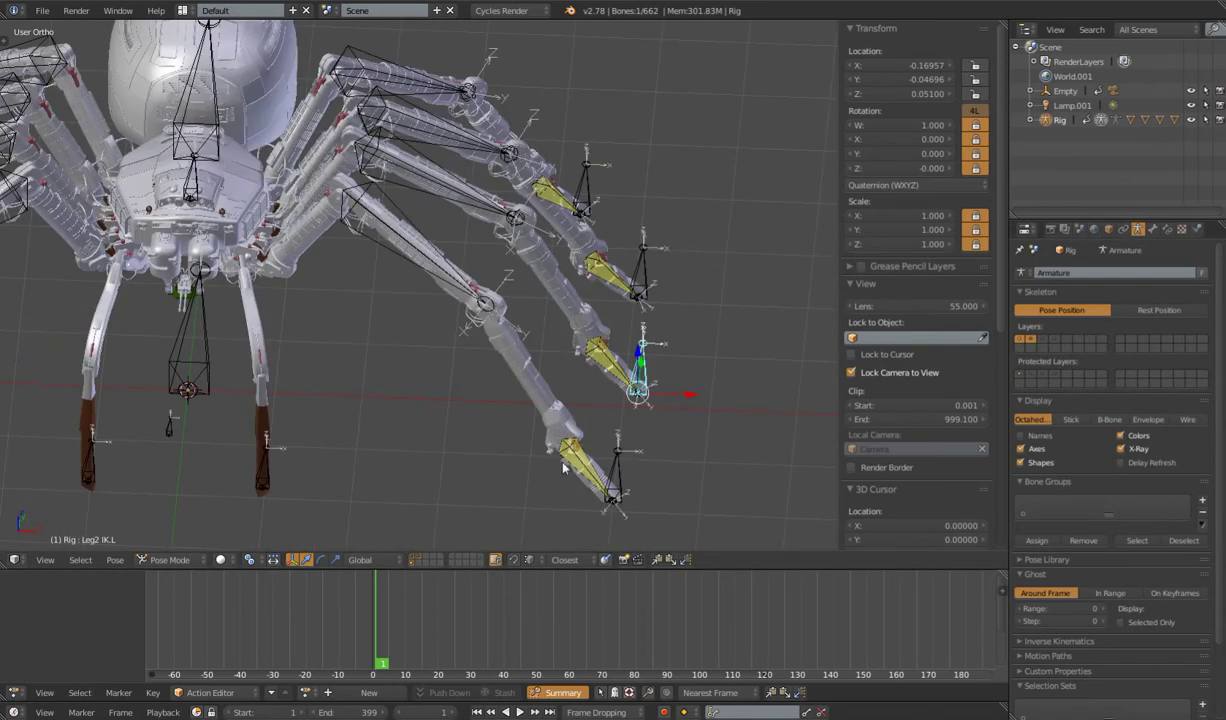
right_click(553, 446)
middle_click_drag(553, 446, 572, 450)
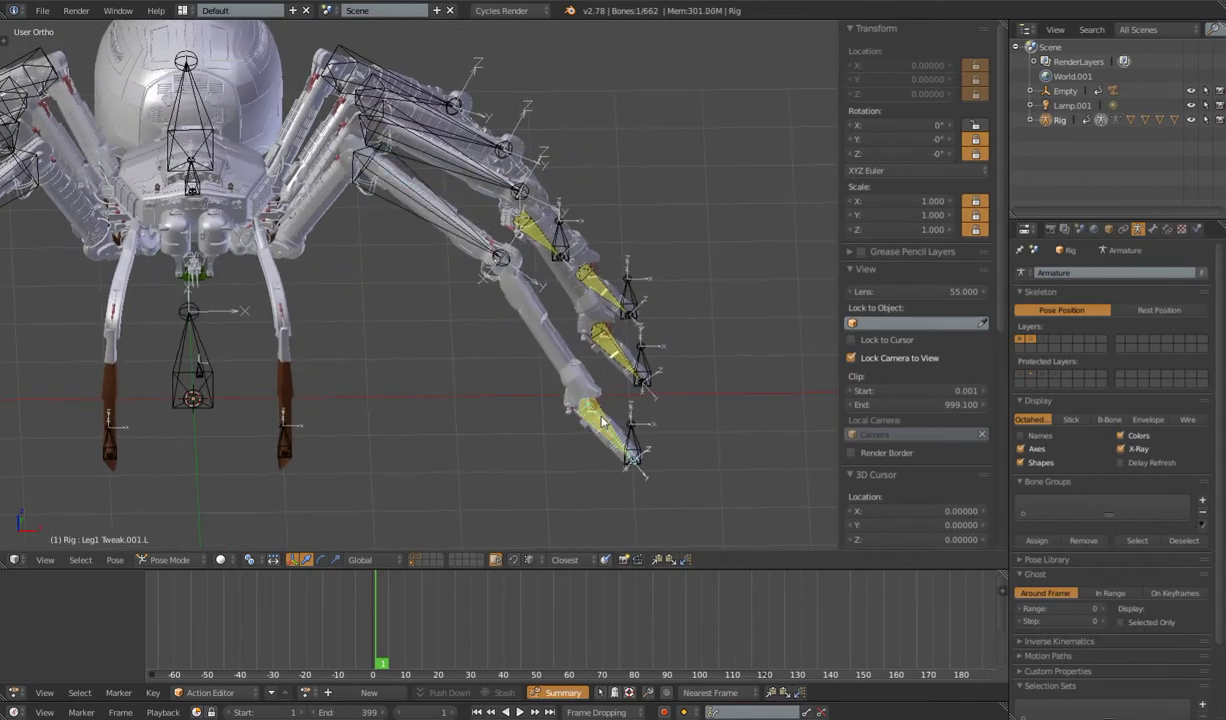
key("r")
key("x")
key("x")
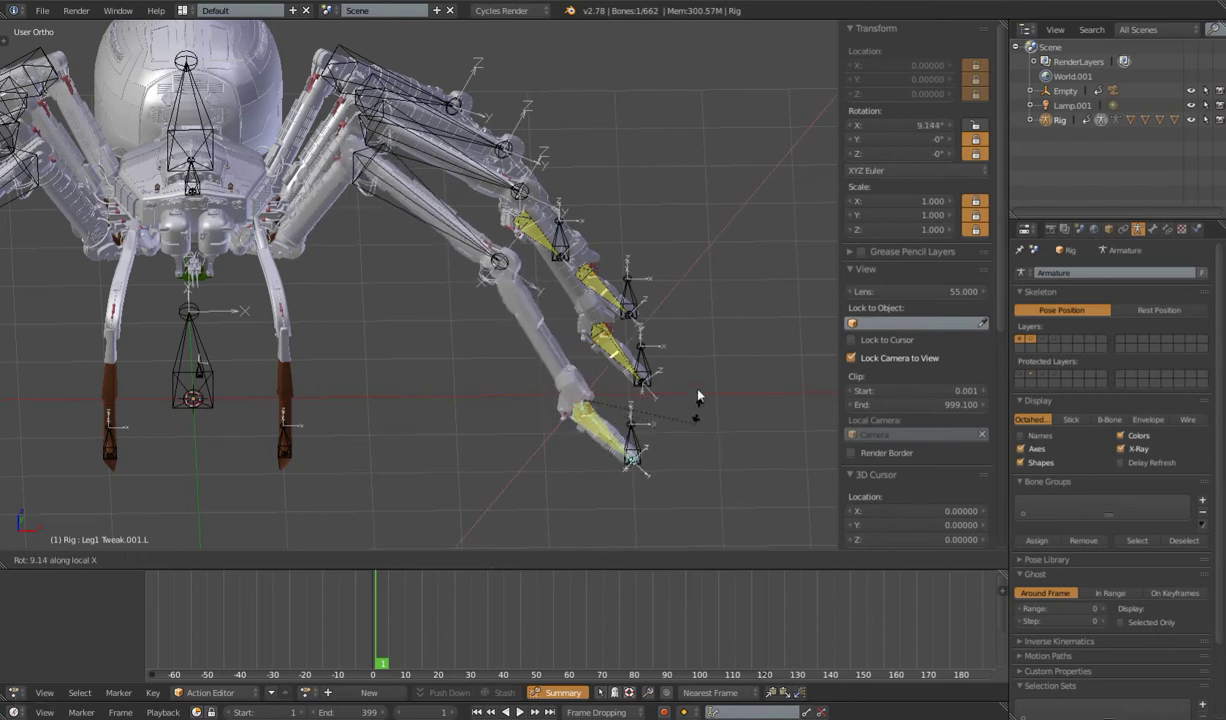
left_click(483, 240)
Rotate the Leg1 Tweak.002.L bone about 50° around its local X axis
right_click(450, 242)
key("r")
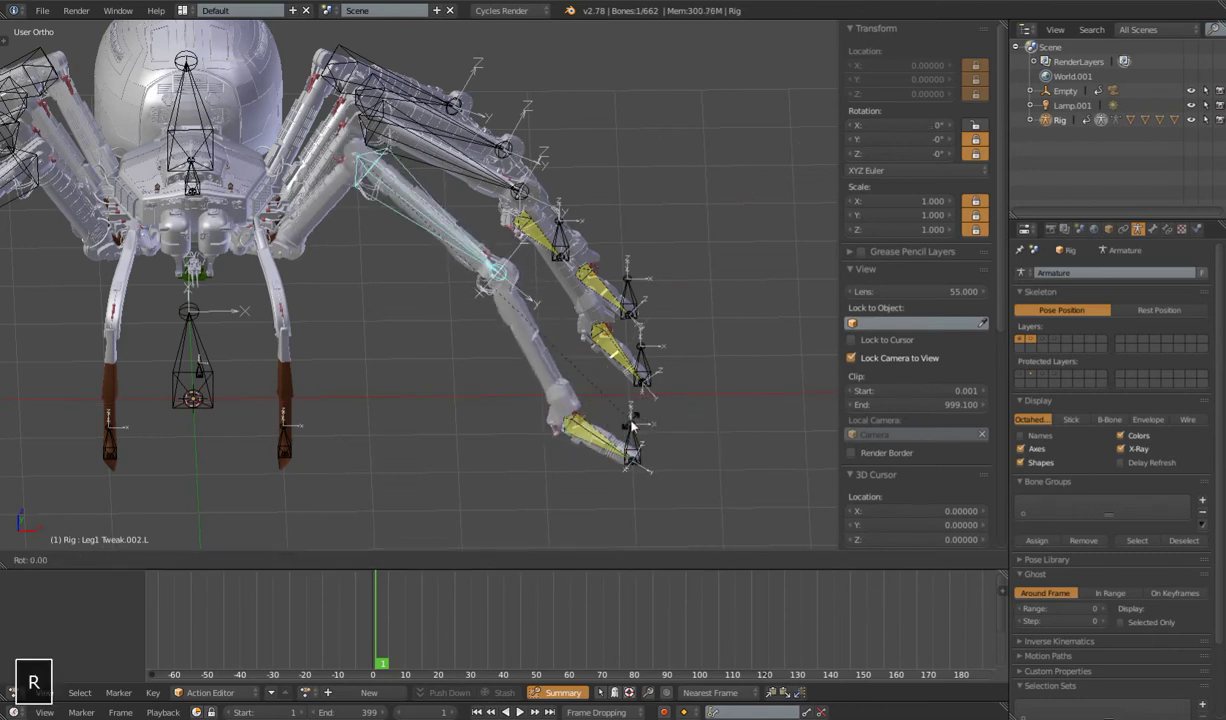
key("x")
key("x")
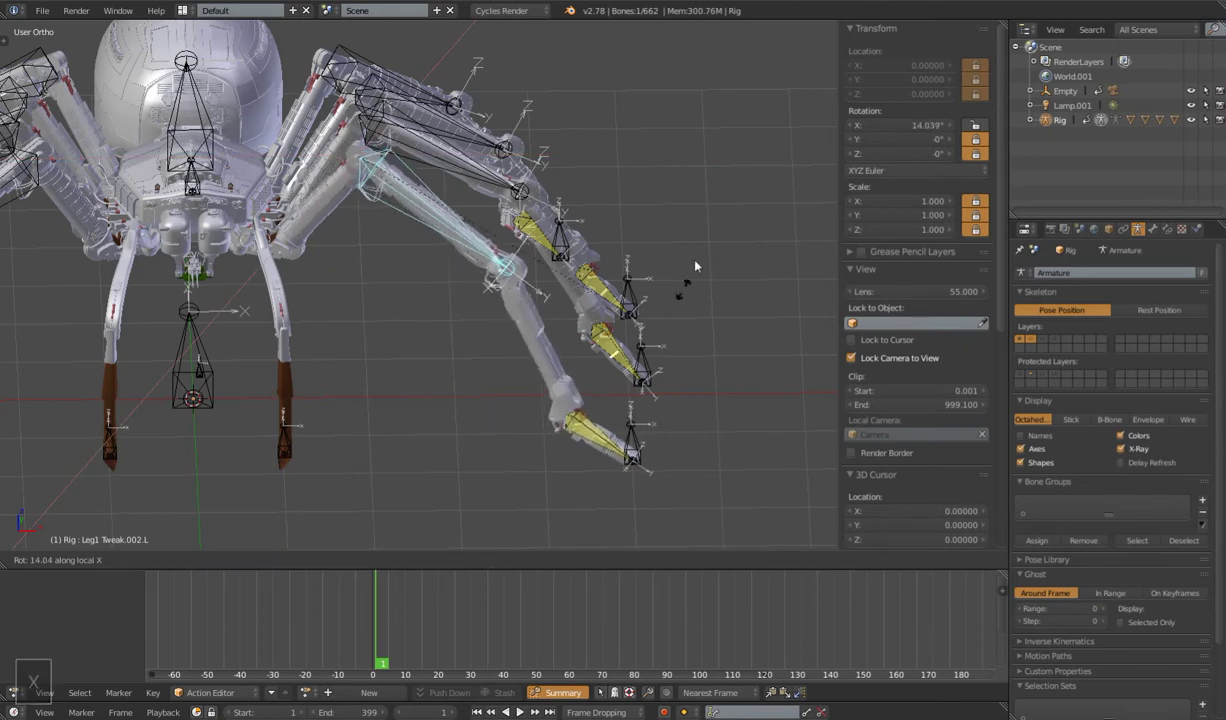
left_click(686, 113)
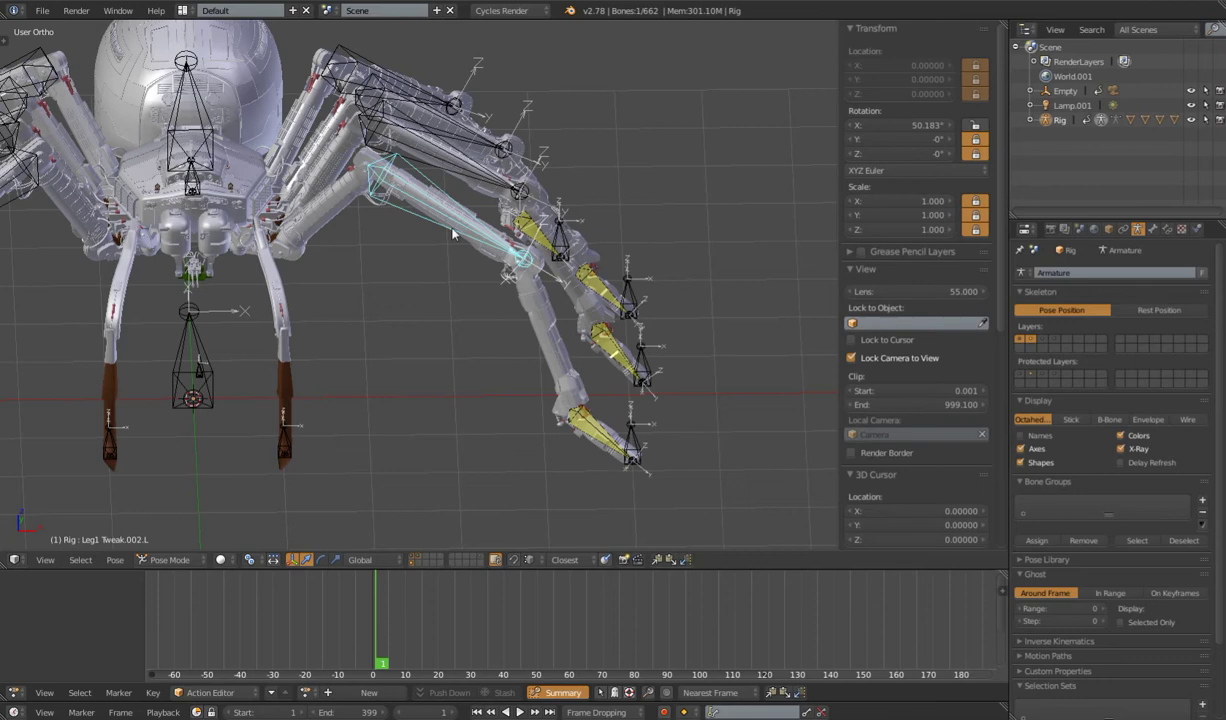
right_click(588, 425)
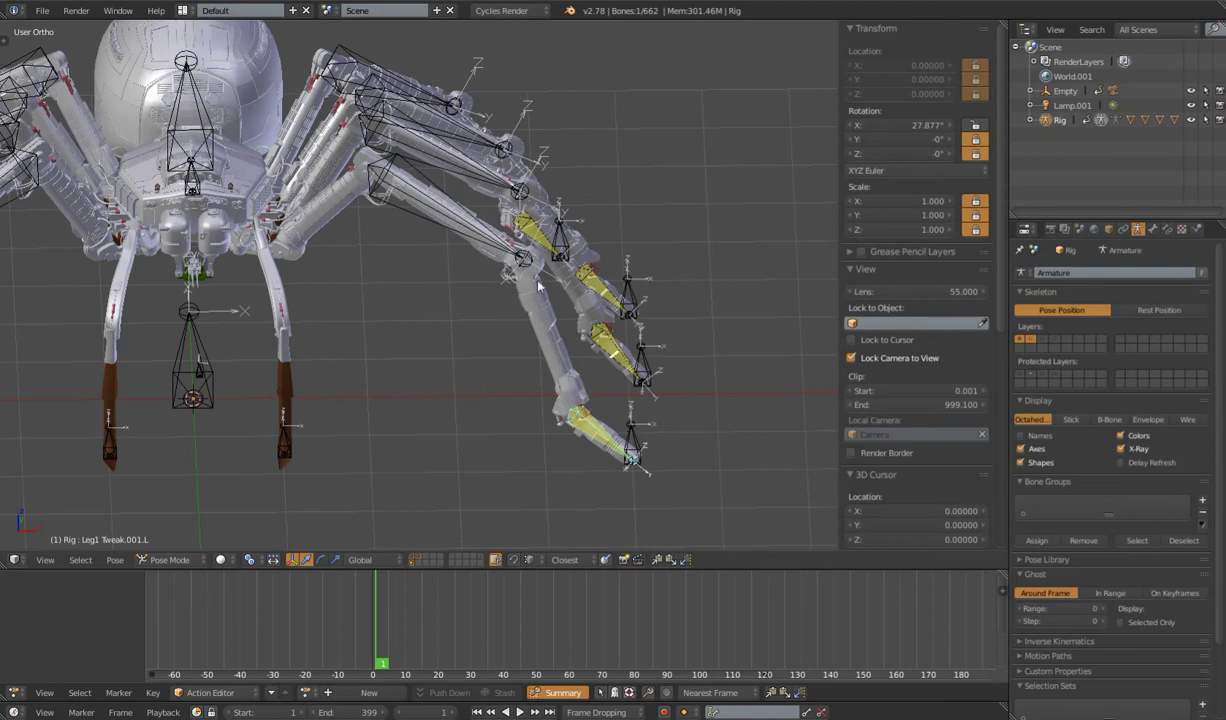
key("r")
key("x")
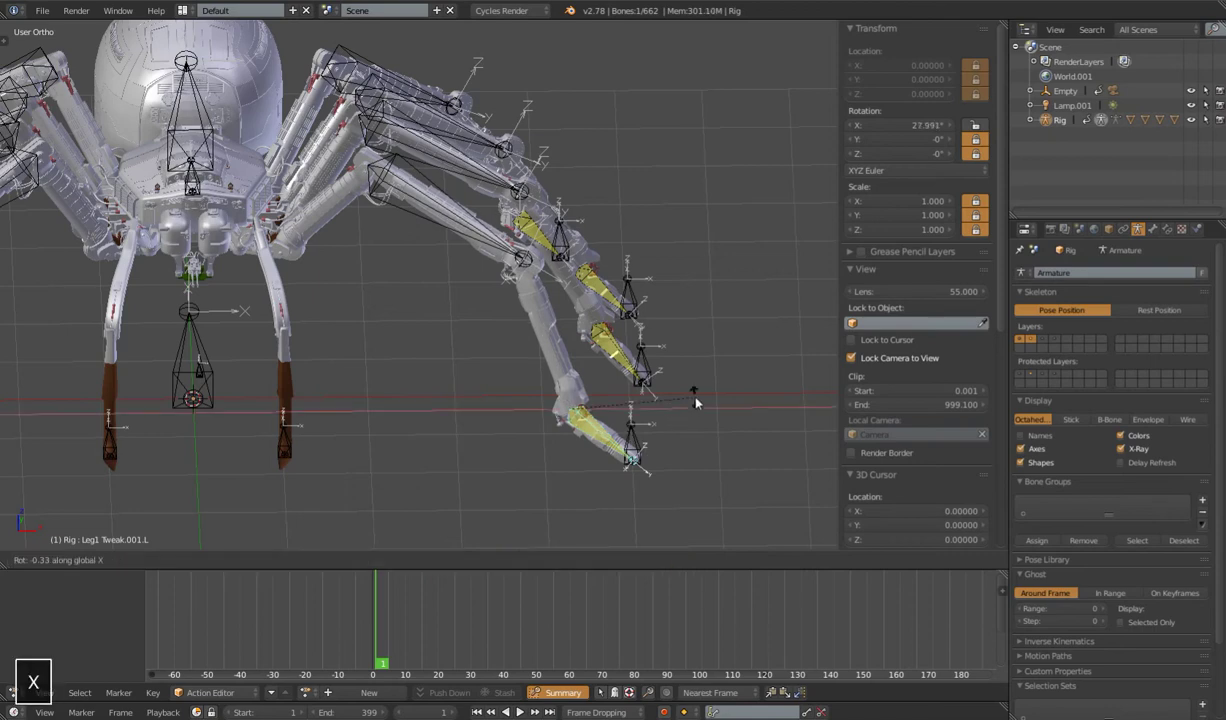
key("Escape")
Try moving the Leg1 IK.L foot control to show how the tweaked leg follows it
scroll(640, 360, "down", 5)
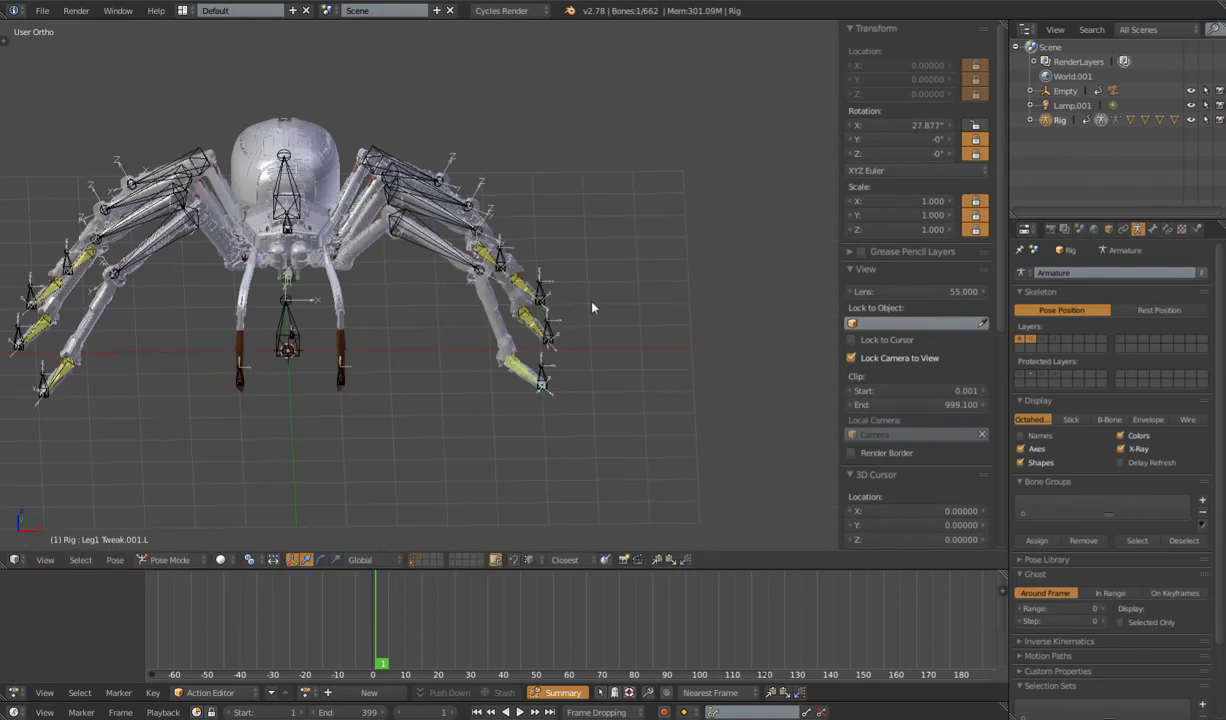
scroll(580, 320, "up", 3)
right_click(585, 396)
middle_click_drag(585, 396, 477, 408)
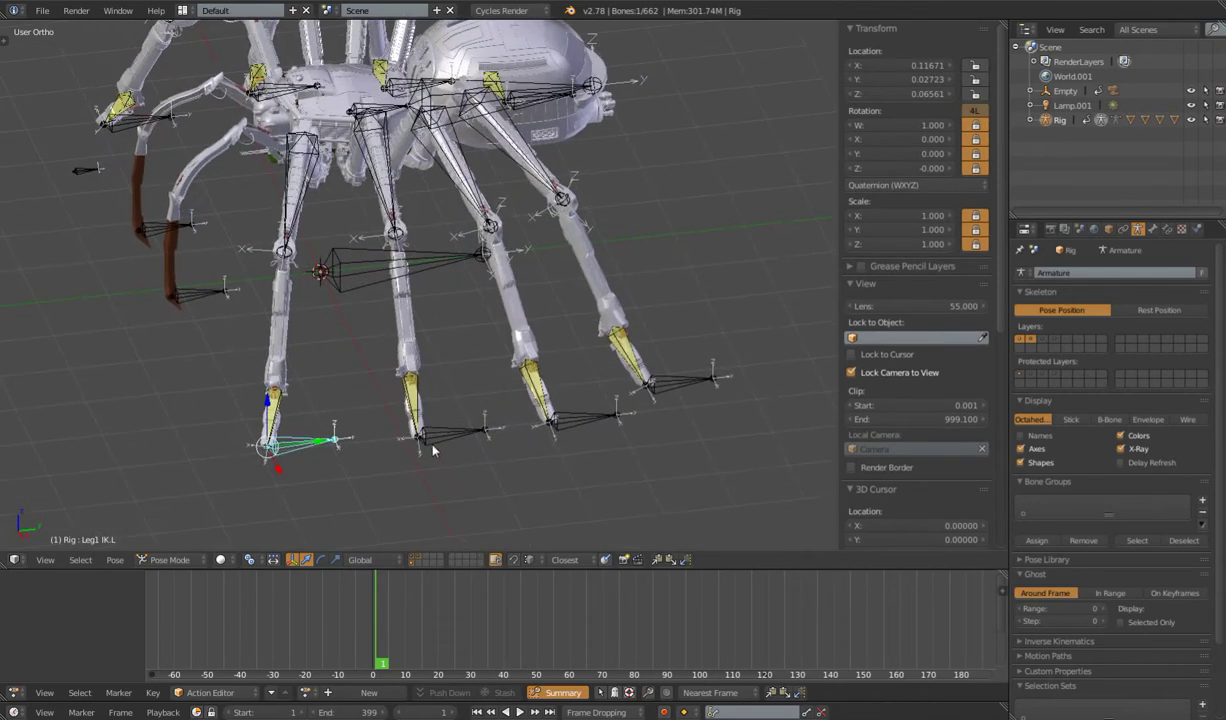
key("g")
left_click(323, 444)
middle_click_drag(323, 444, 485, 410)
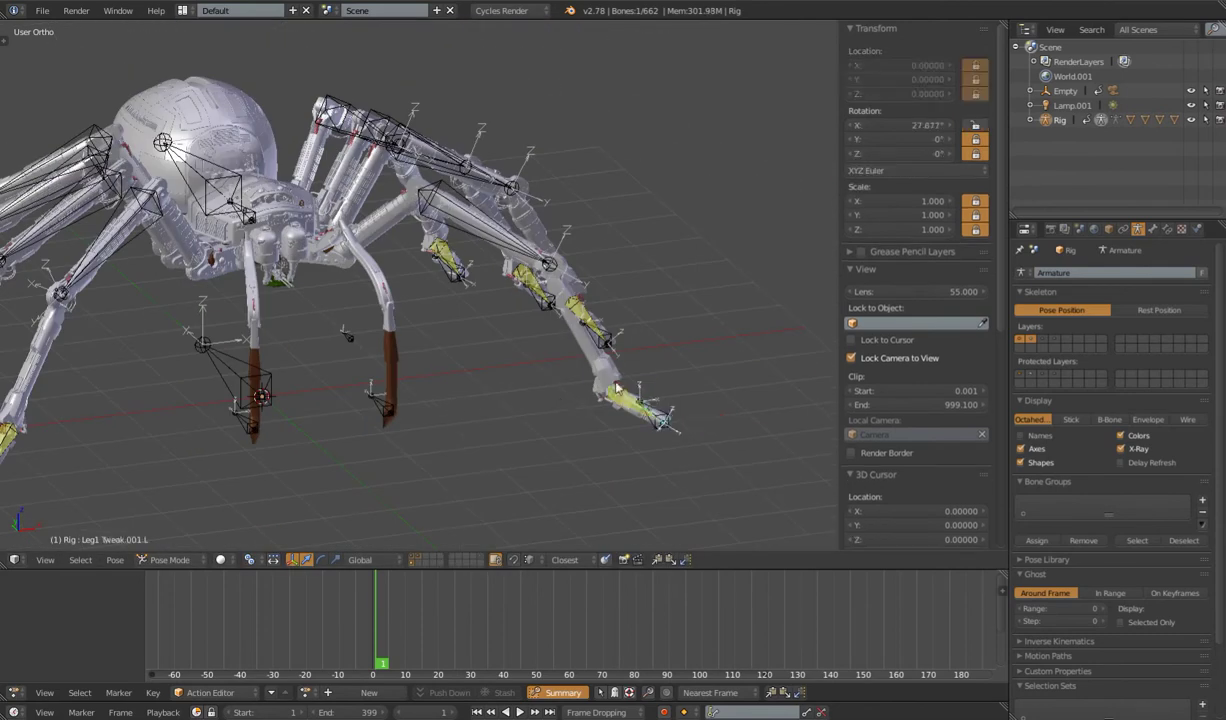
Clear the rotation of both left Leg1 tweak bones and rotate Leg1 Tweak.001.L about 21° around its local X axis
right_click(495, 236, "shift")
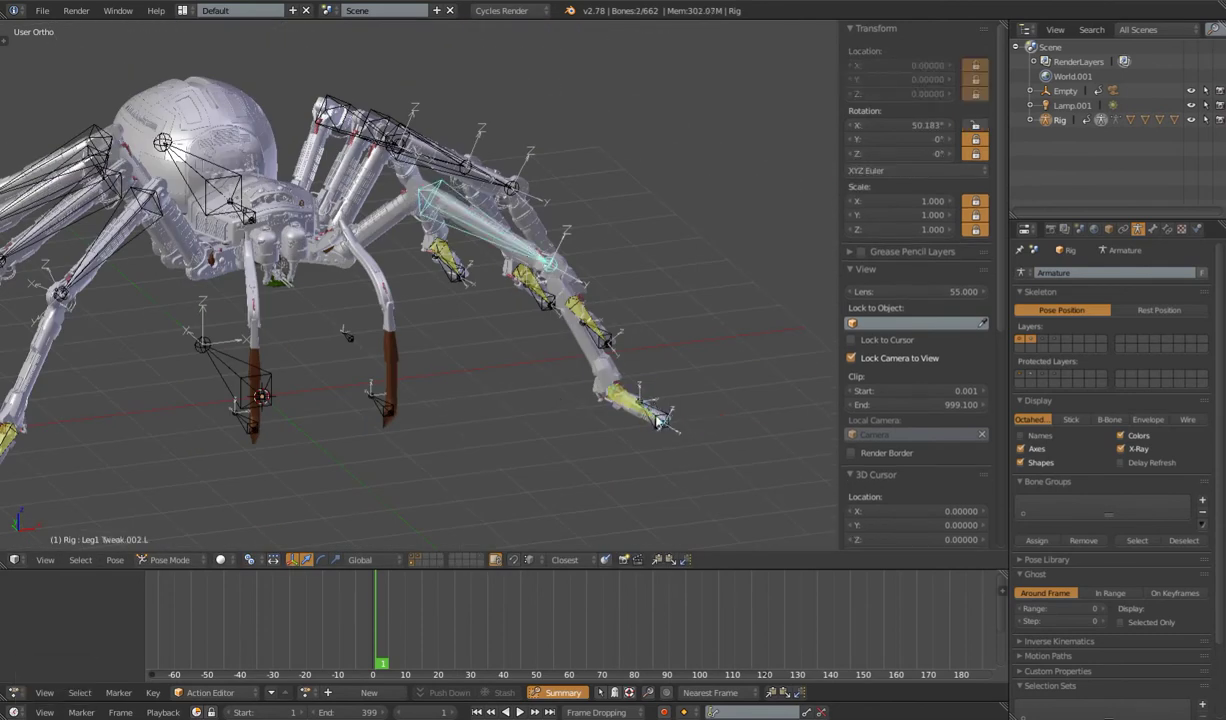
key("alt+r")
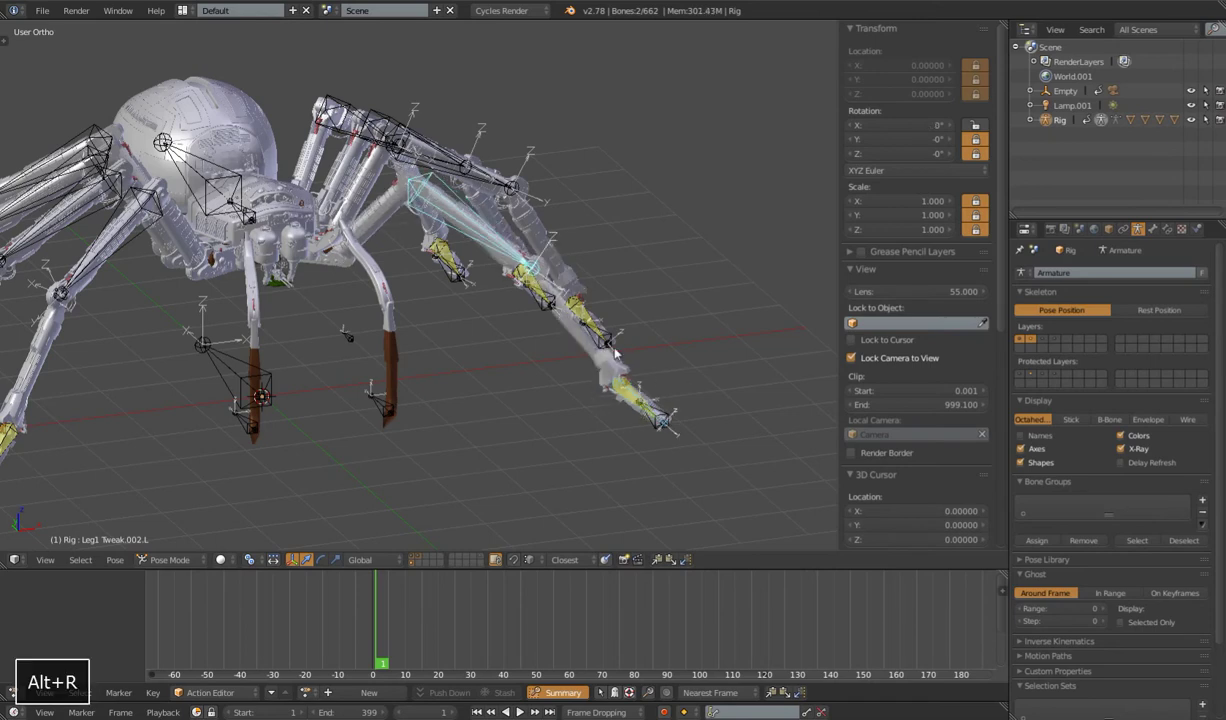
middle_click_drag(612, 374, 585, 402)
right_click(510, 415)
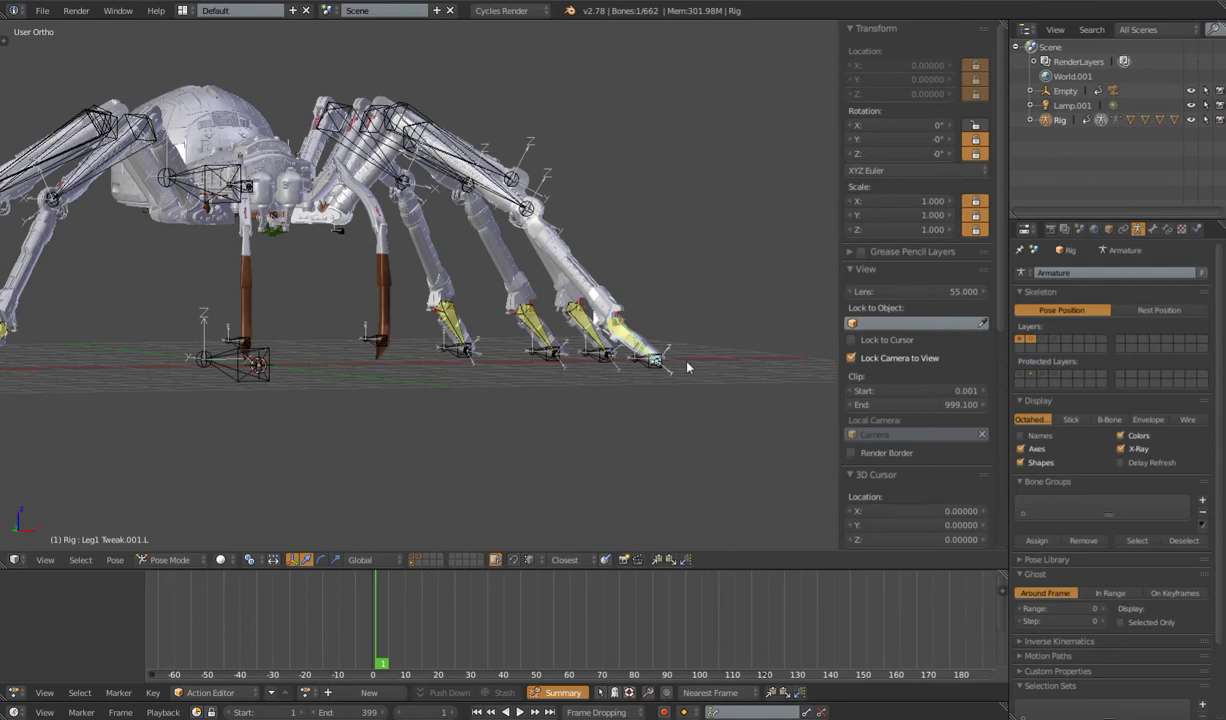
key("r")
key("x")
left_click(669, 328)
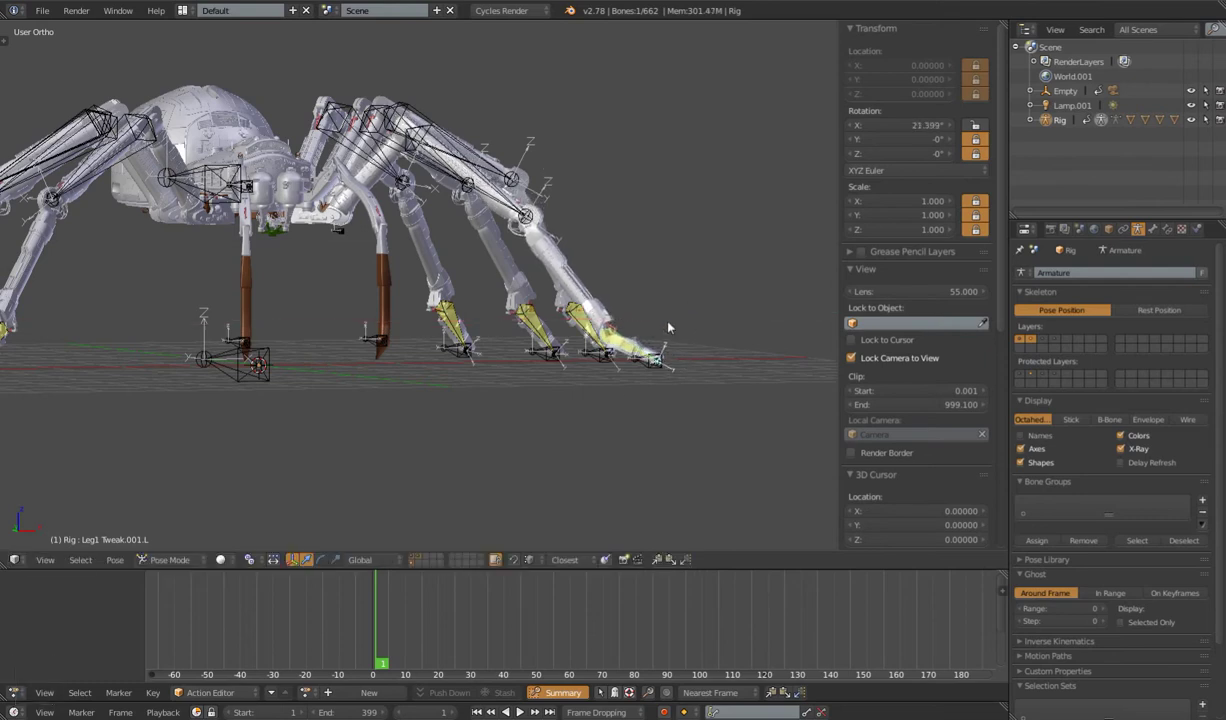
Rotate the Leg1 Tweak.002.L bone about 75° around its local X axis
middle_click_drag(669, 328, 461, 313)
right_click(388, 270)
key("r")
key("x")
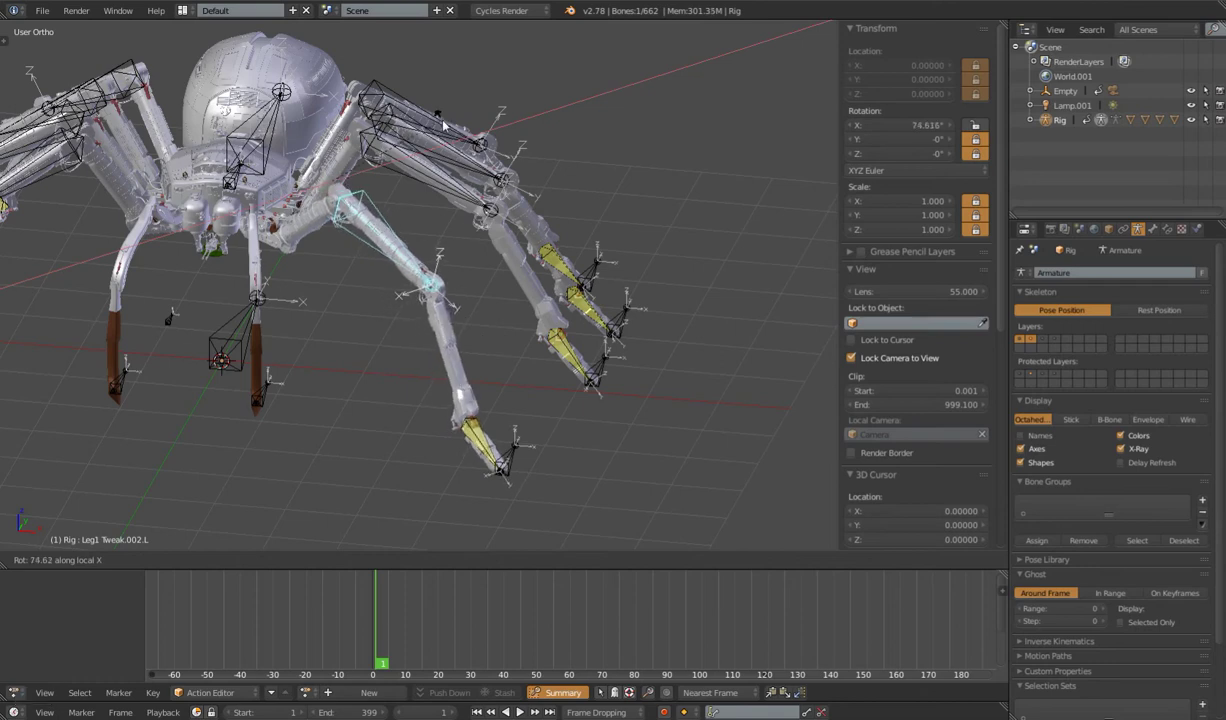
left_click(416, 263)
Move the Leg1 IK.L foot control to about X 0.47, Y 0.18, Z 0.12
middle_click_drag(423, 287, 505, 318)
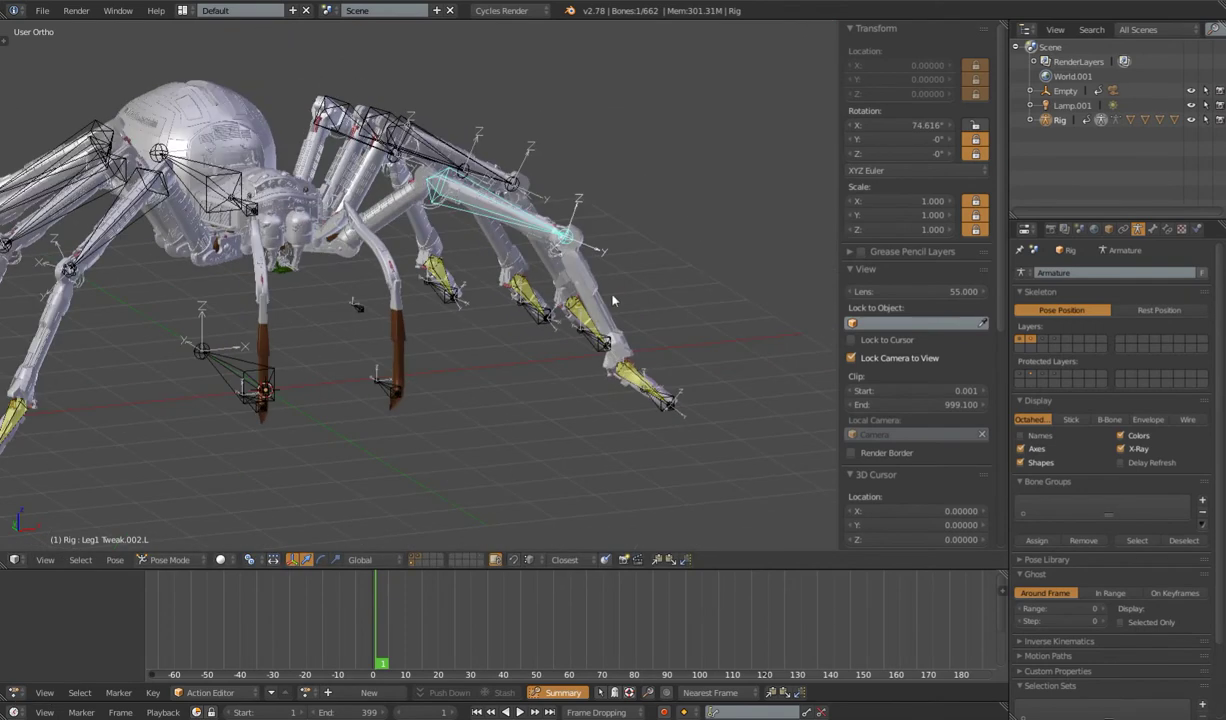
right_click(668, 397)
middle_click_drag(675, 397, 289, 440)
right_click(440, 445)
key("g")
left_click(376, 443)
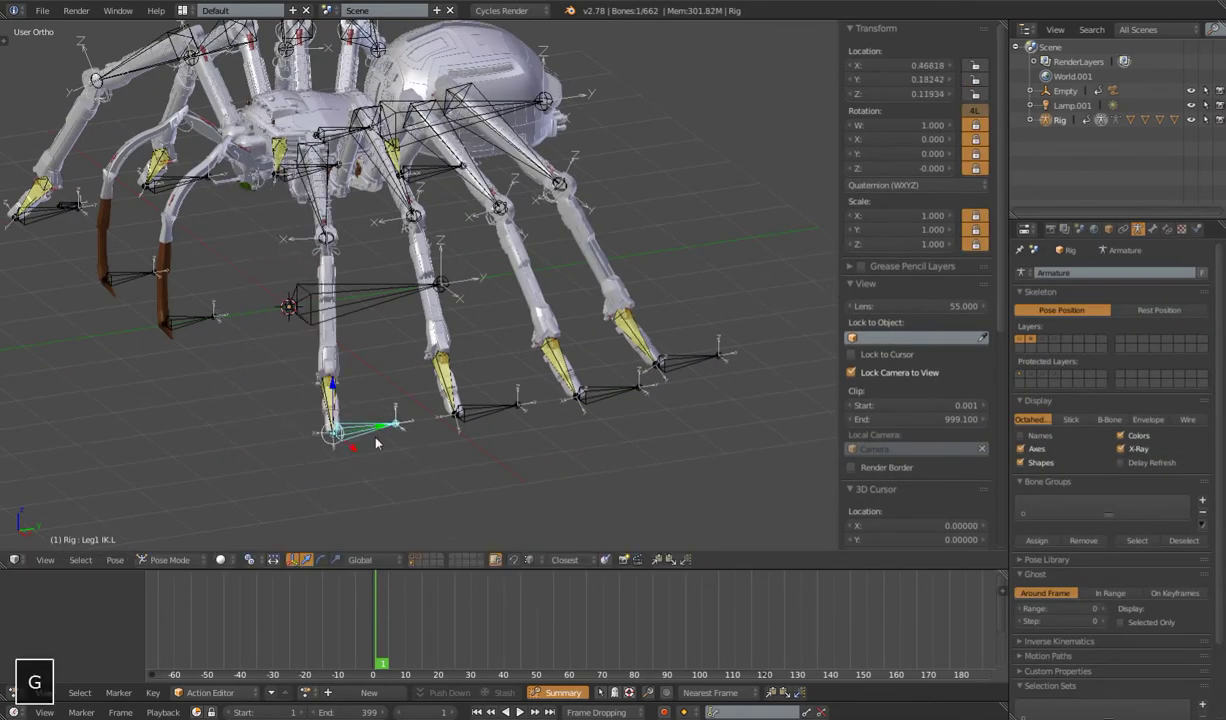
Clear the rotation of the Leg1 Tweak.001.L and Leg1 Tweak.002.L bones
middle_click_drag(376, 443, 525, 393)
right_click(525, 393)
right_click(421, 213, "shift")
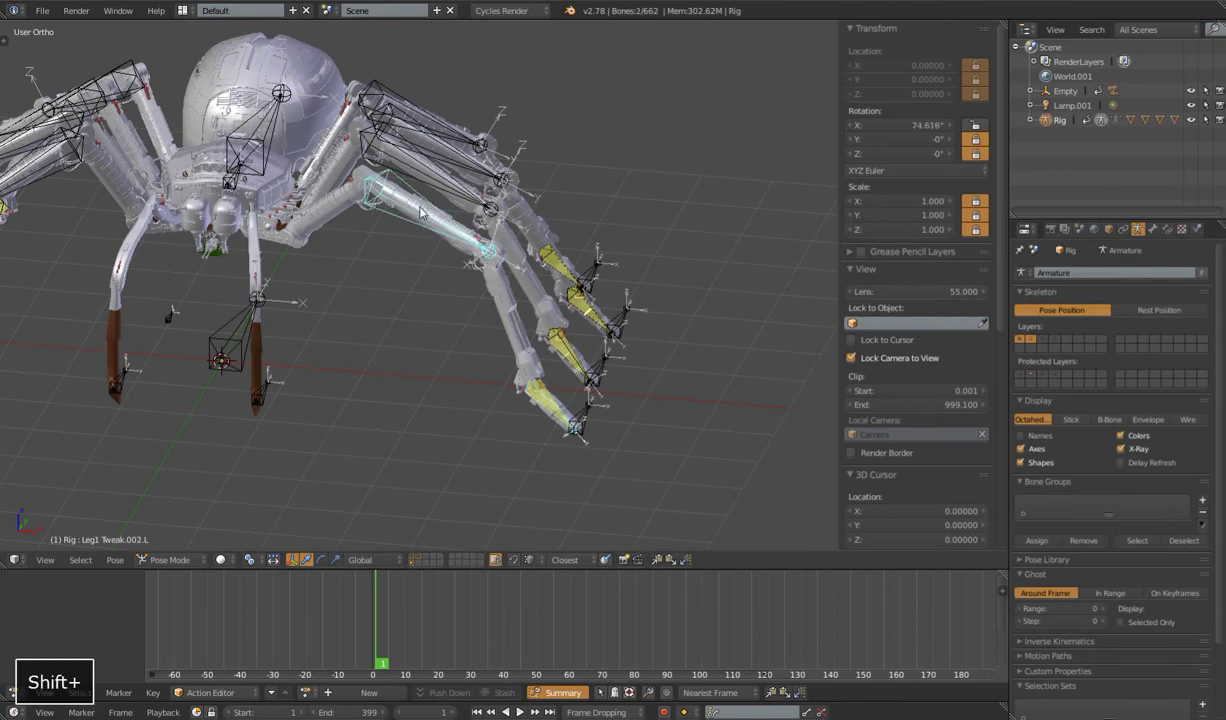
key("alt+r")
Try rotating the lower and upper left Leg1 tweak bones once more with the foot in its moved position
right_click(533, 390)
middle_click_drag(533, 390, 653, 390)
key("r")
left_click(666, 320)
right_click(423, 196)
key("r")
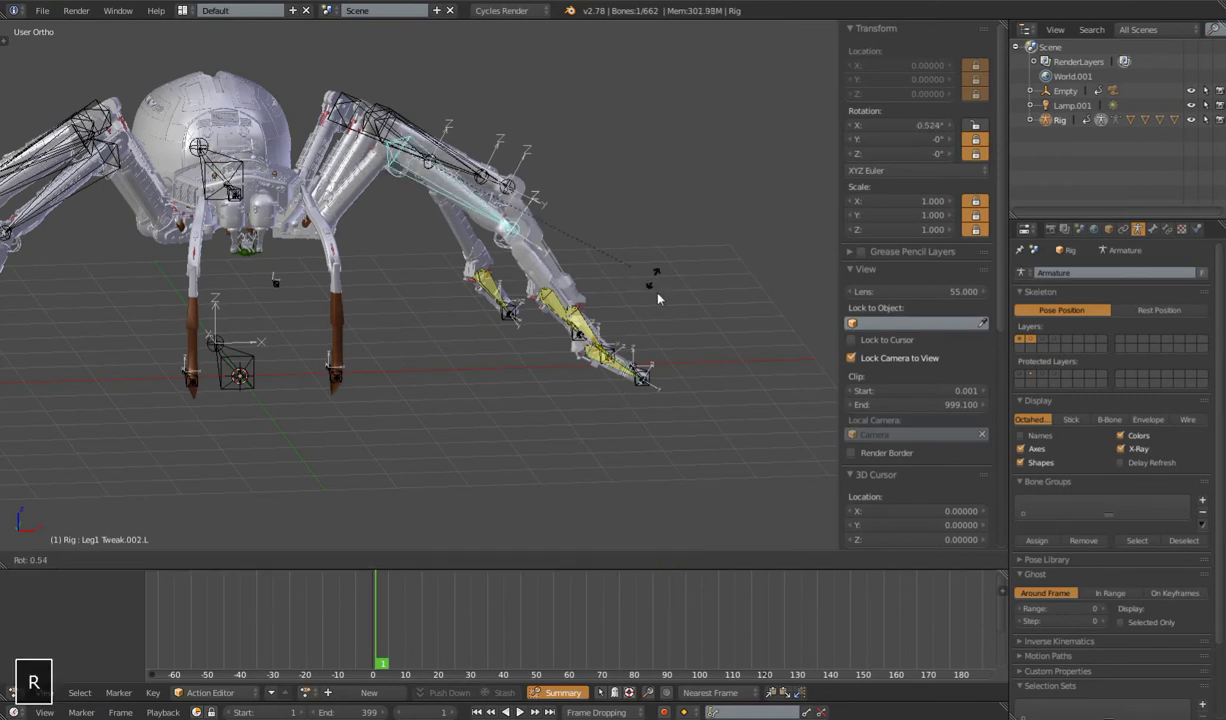
left_click(643, 364)
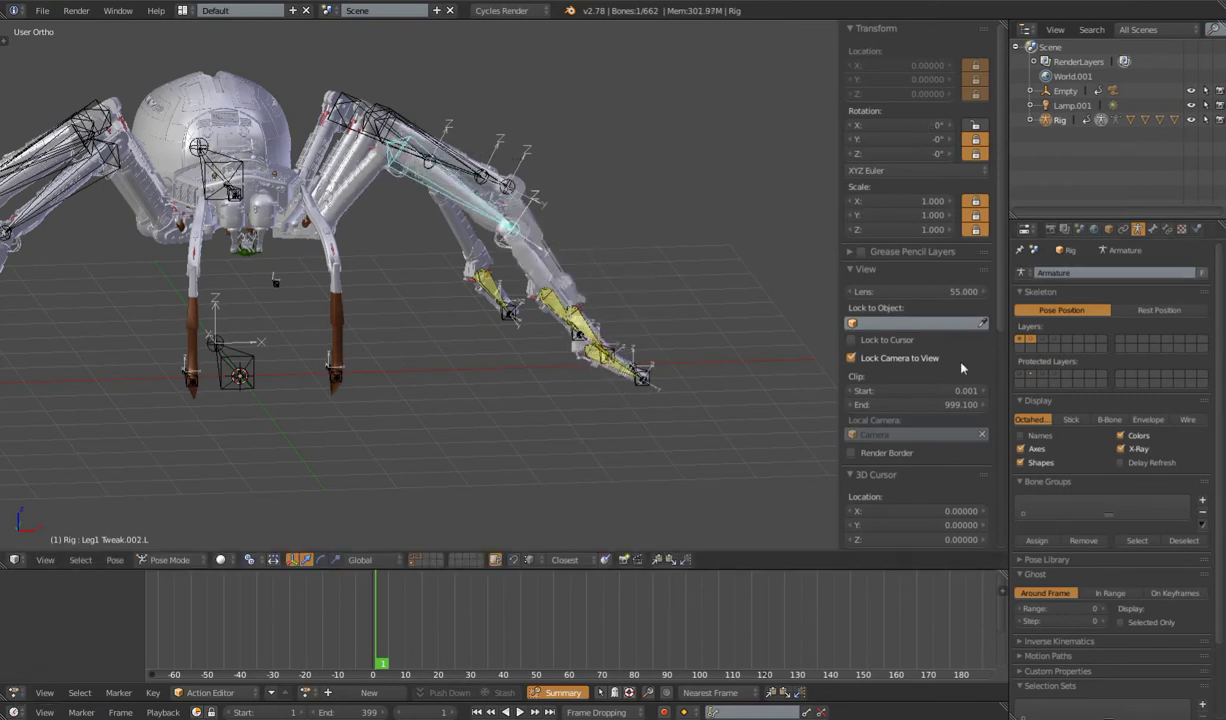
Clear the location and scale of all bones on the first two armature layers and hide the second layer
right_click(646, 378)
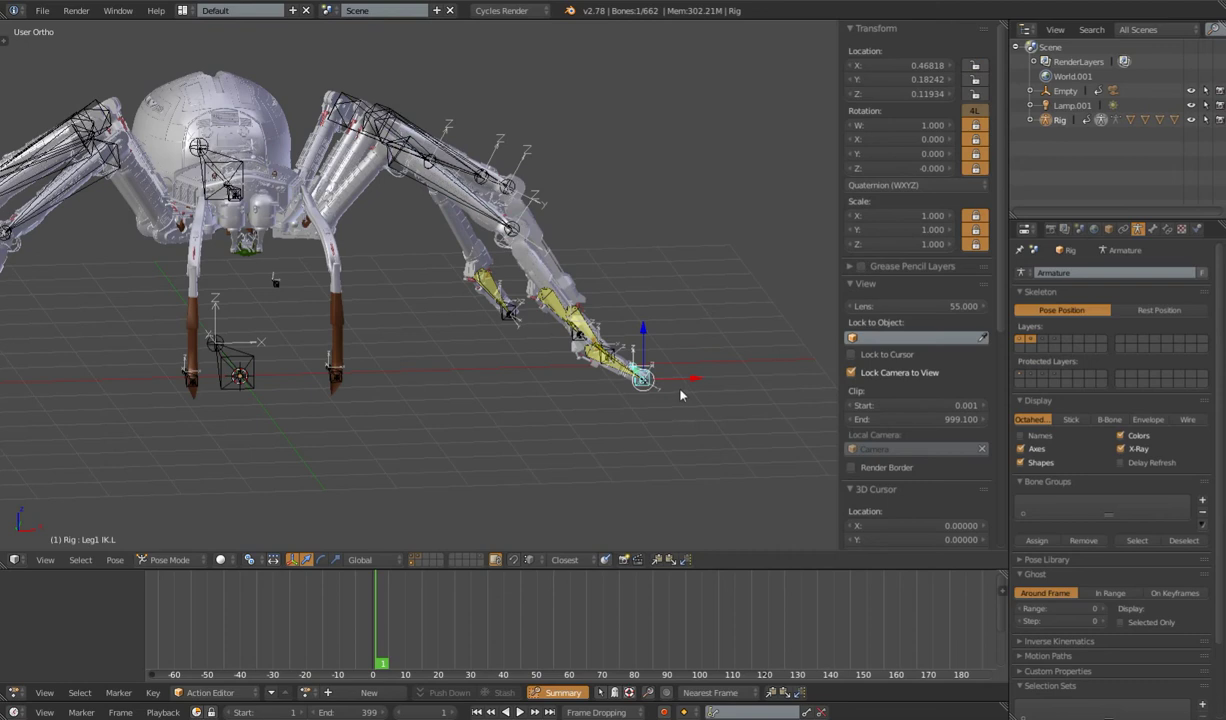
key("a")
key("alt+g")
key("alt+s")
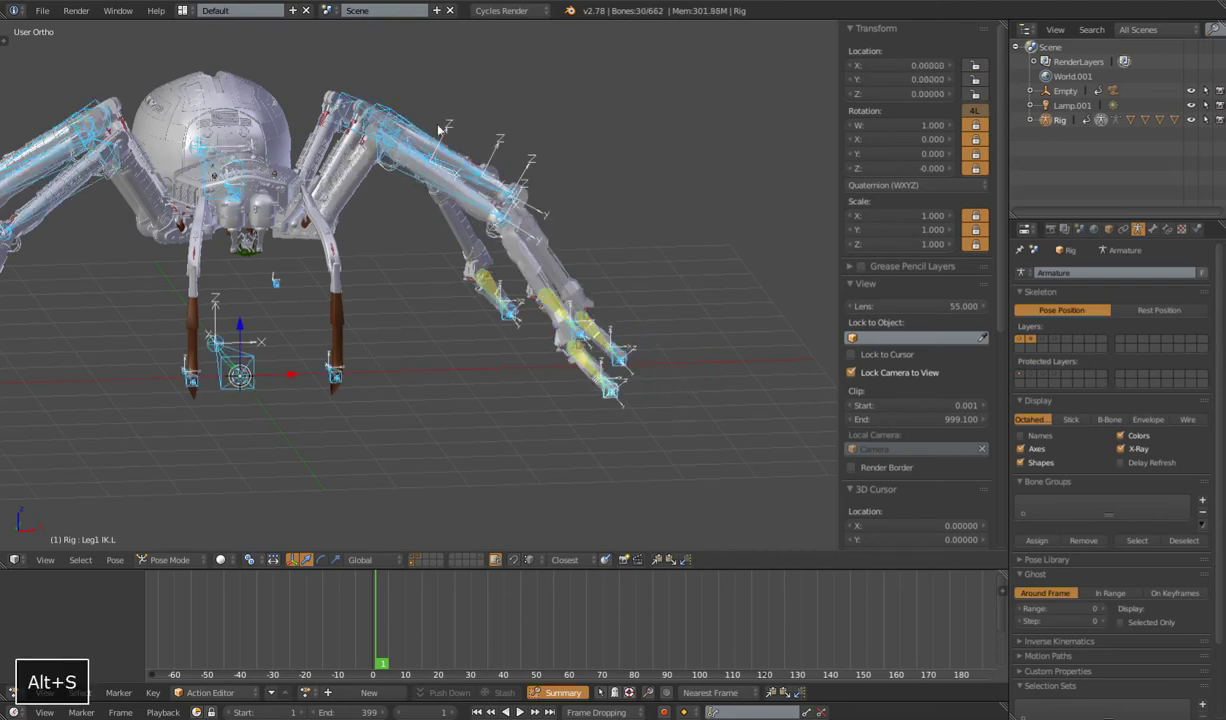
left_click(1035, 339, "shift")
Display the fourth and the third armature layers in turn, selecting all bones on the third
middle_click_drag(600, 330, 520, 400)
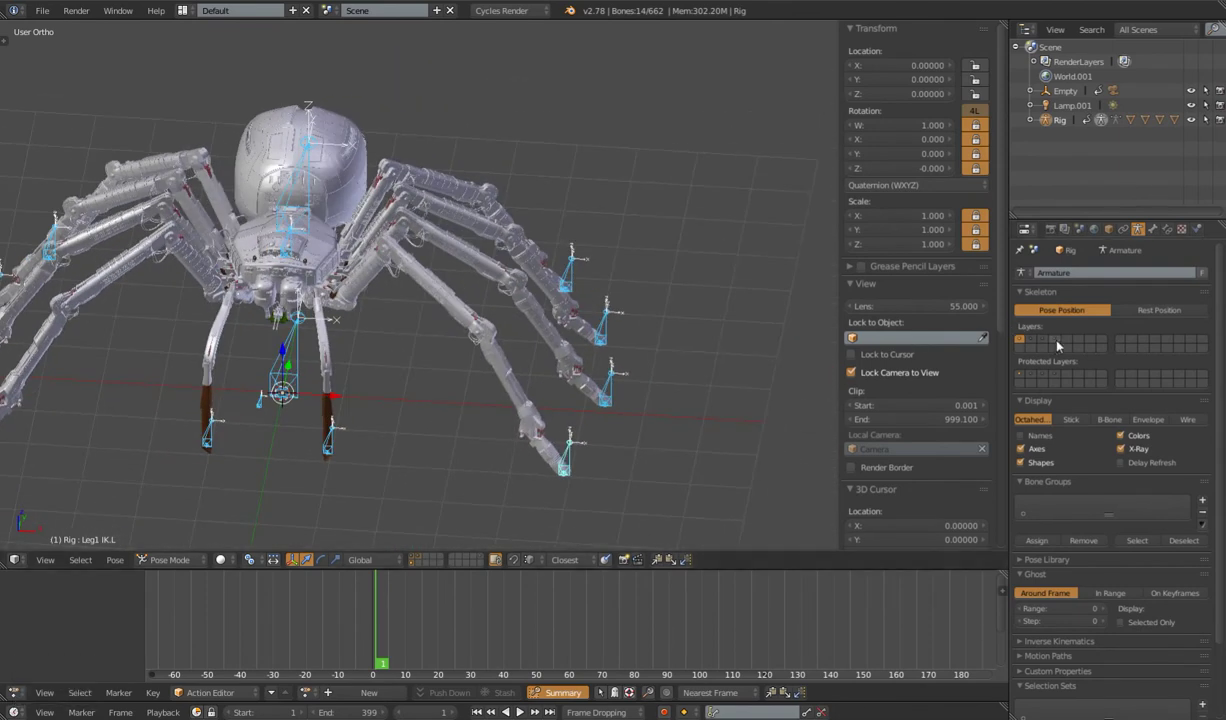
left_click(1055, 340, "shift")
left_click(1037, 340, "shift")
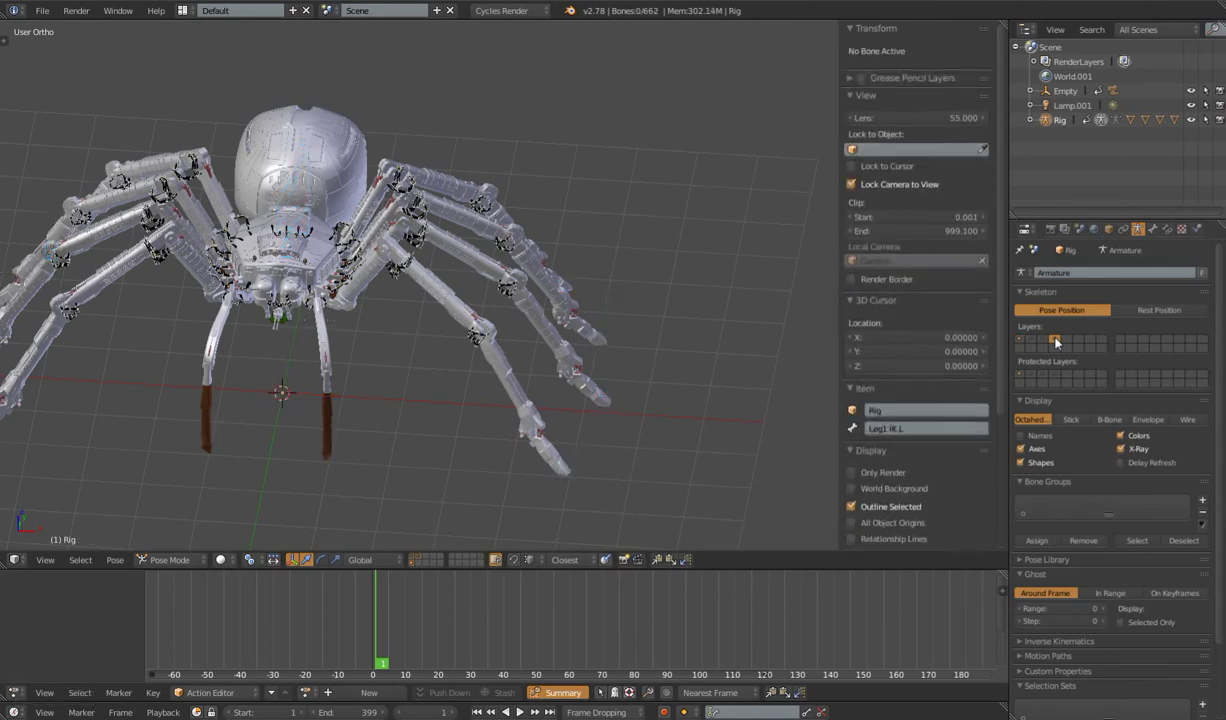
middle_click_drag(520, 400, 502, 335)
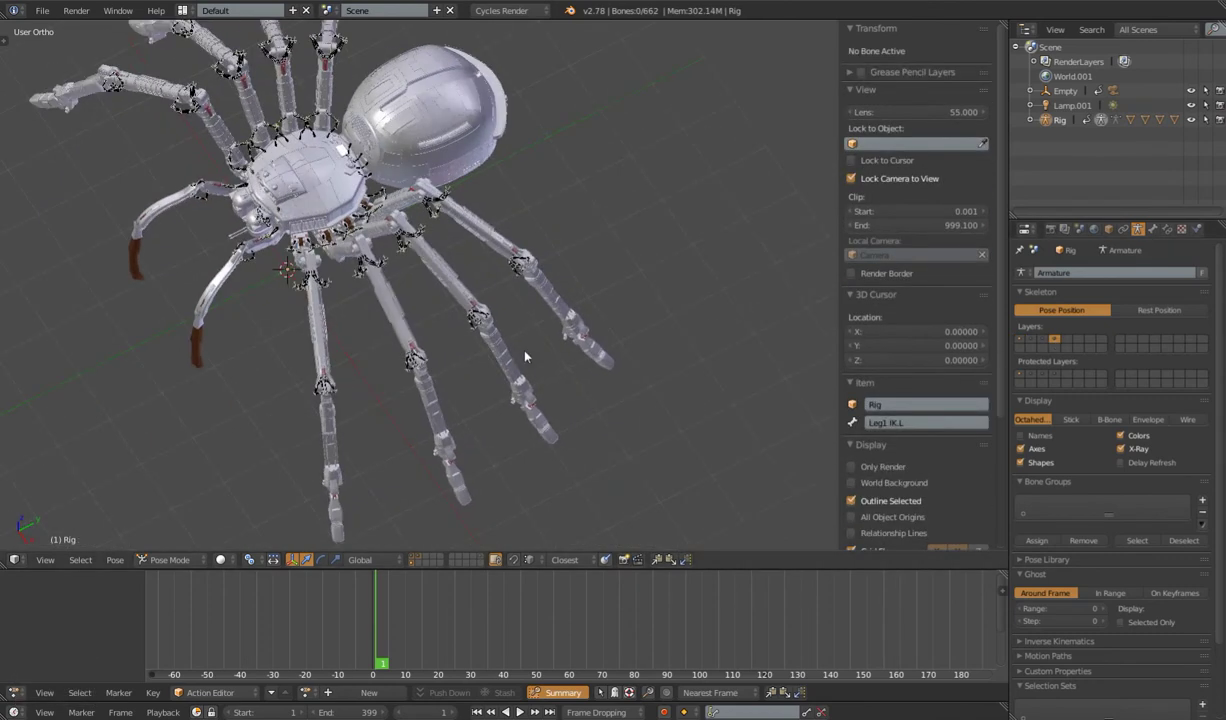
left_click(1043, 340)
key("a")
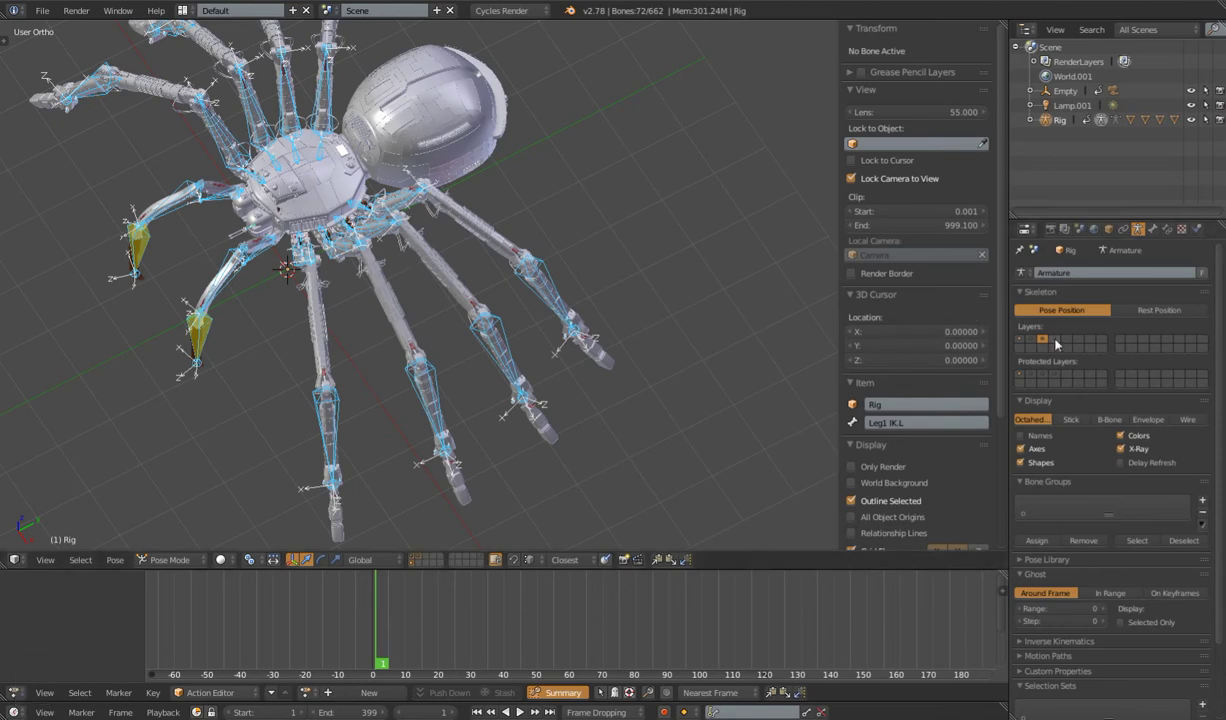
Show only the fourth armature layer and examine the small wire bones around the leg joints up close
left_click(1056, 343)
middle_click_drag(627, 331, 525, 328)
scroll(438, 328, "up", 3)
scroll(525, 328, "up", 3)
middle_click_drag(487, 275, 506, 292, "shift")
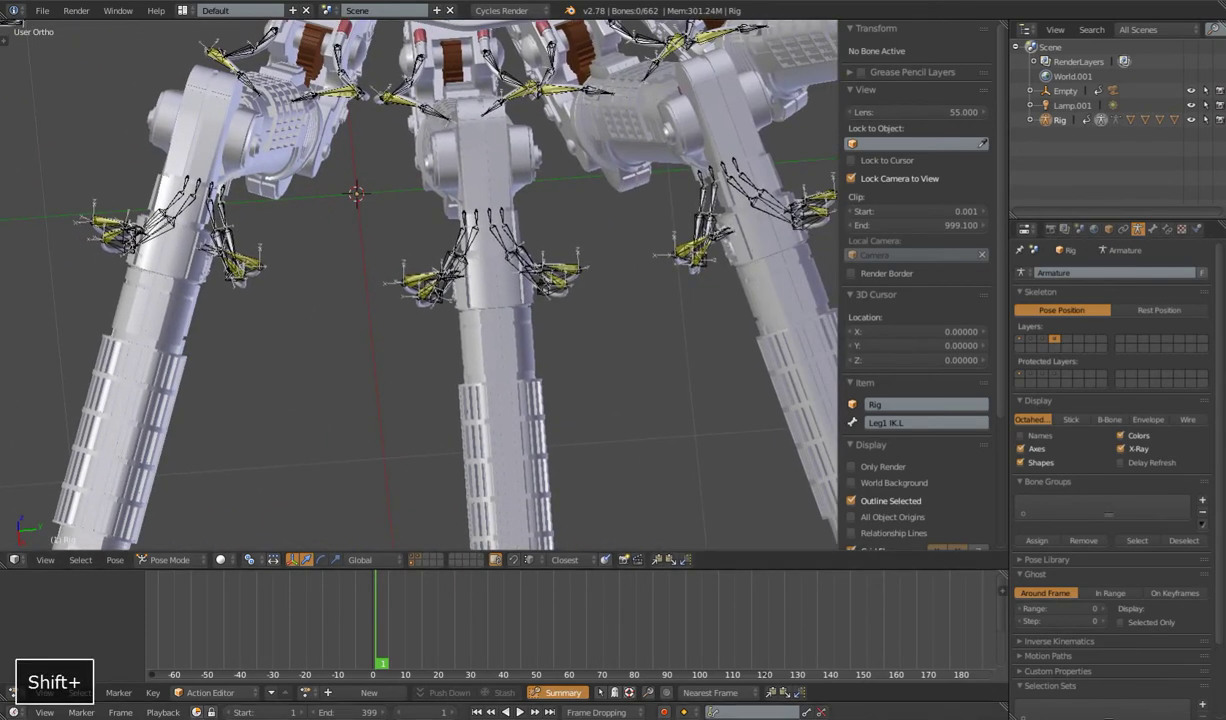
Switch to the other Blender window with the unmirrored spider rig, select the MCH.Leg2.002 bone and inspect its leg joint
mouse_move(200, 719)
left_click(278, 650)
middle_click_drag(297, 511, 479, 342)
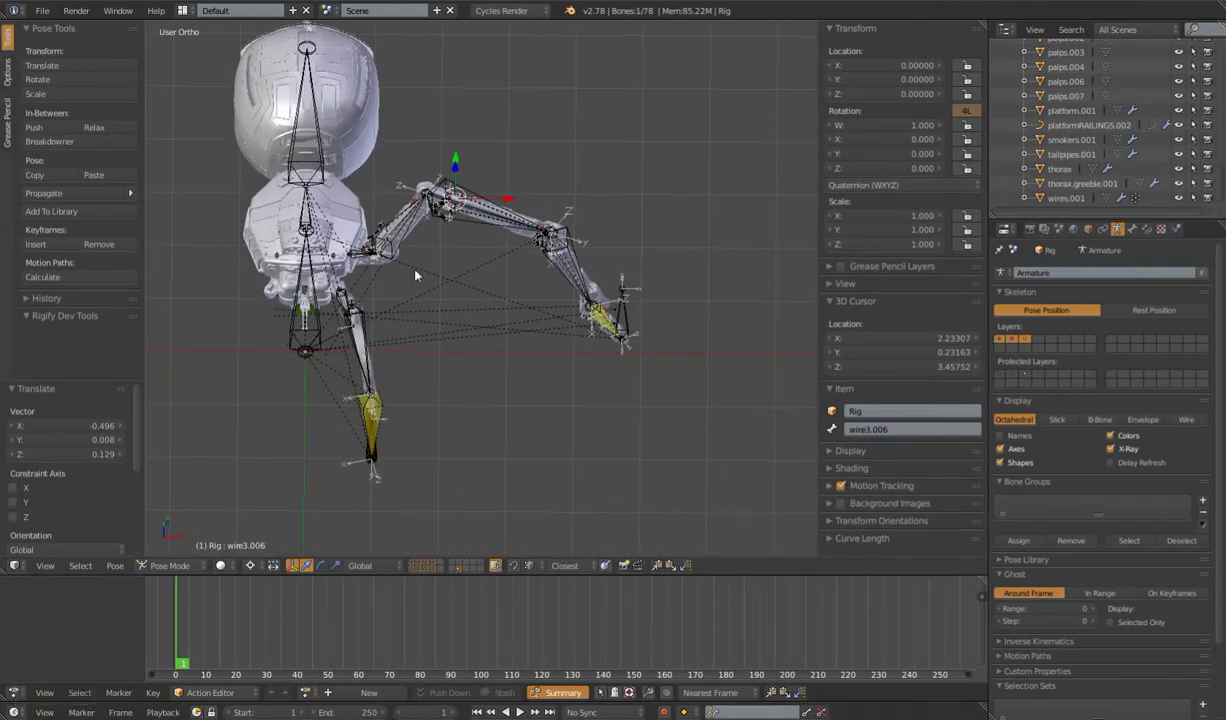
right_click(362, 256)
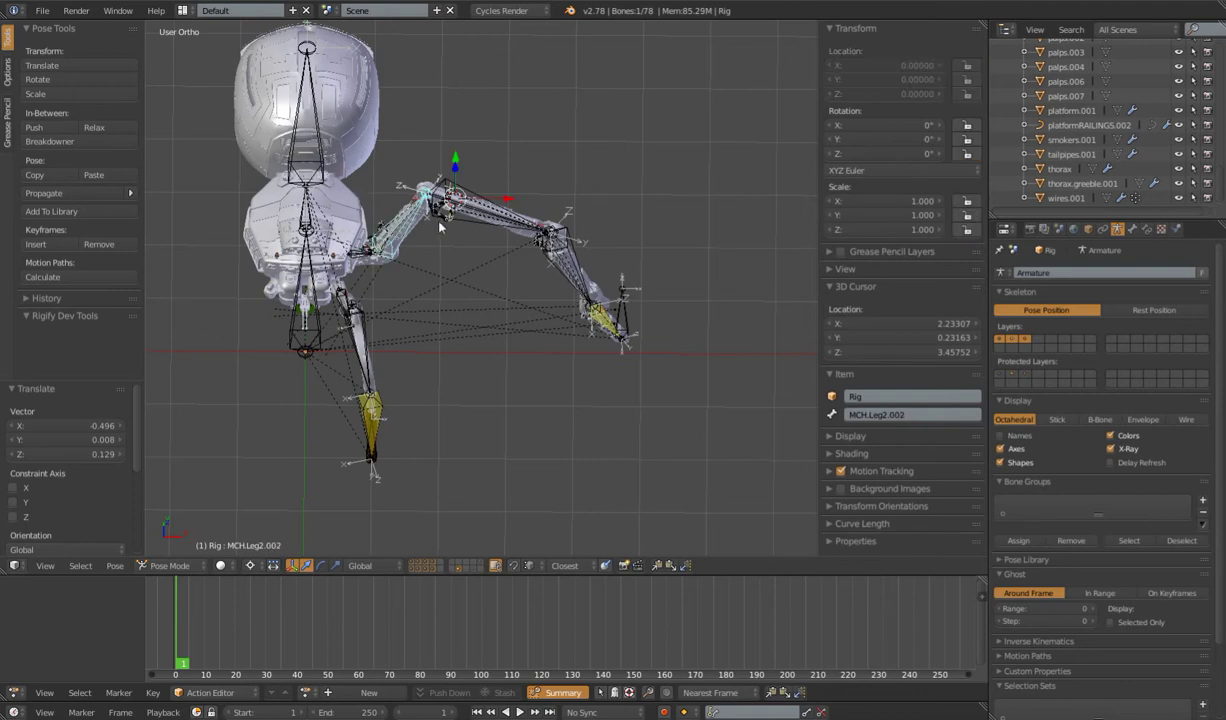
middle_click_drag(455, 233, 662, 205)
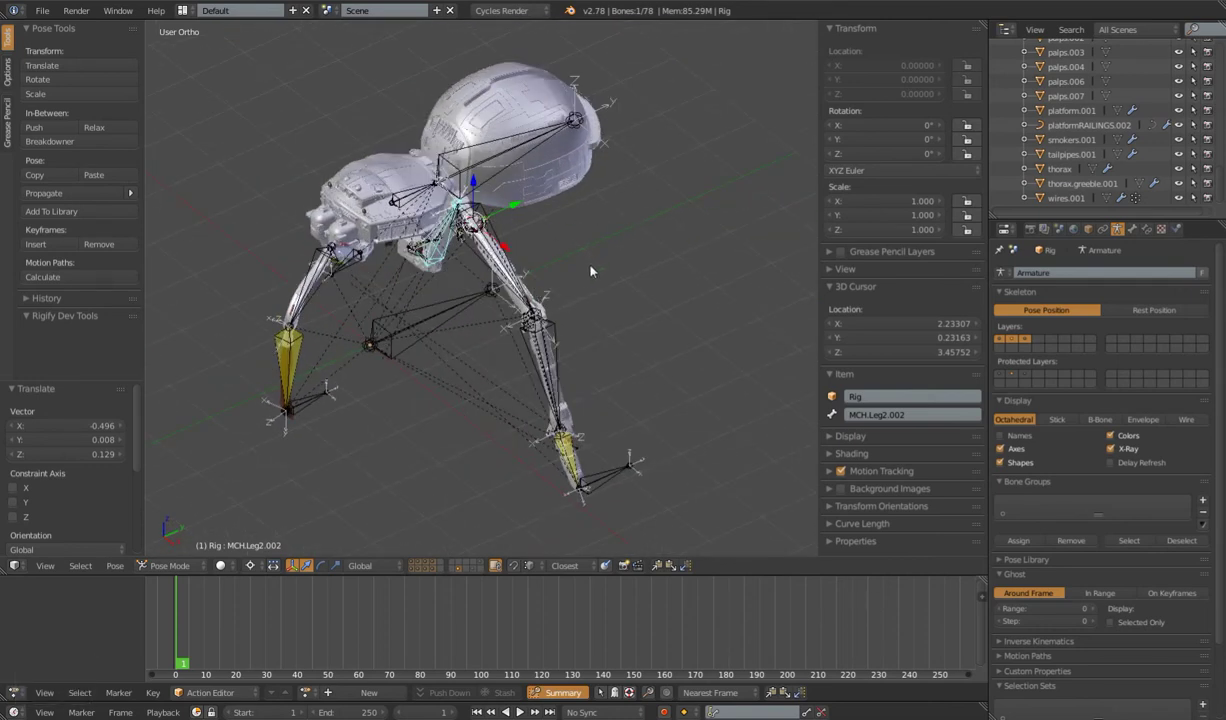
middle_click_drag(558, 312, 558, 341)
middle_click_drag(546, 297, 590, 399)
scroll(539, 290, "up", 6)
In Edit Mode, look up the armature's AutoName Left/Right and Symmetrize commands and inspect the wire bones at the leg's base
key("Tab")
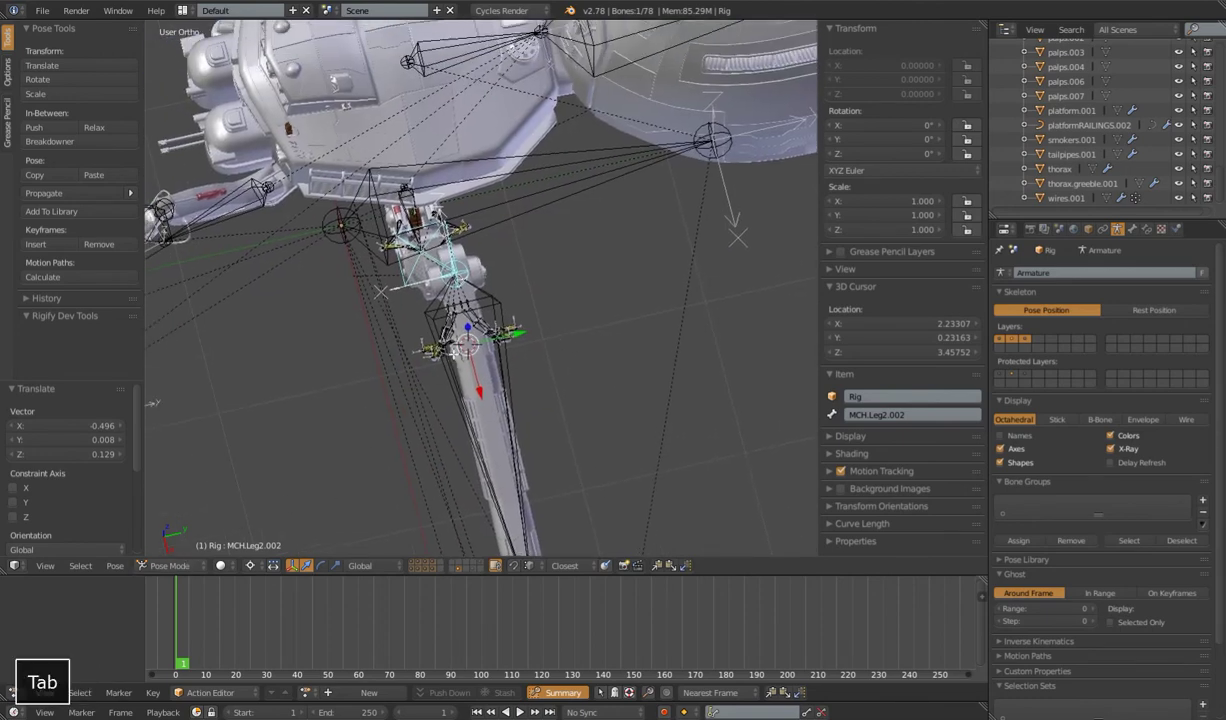
left_click(152, 565)
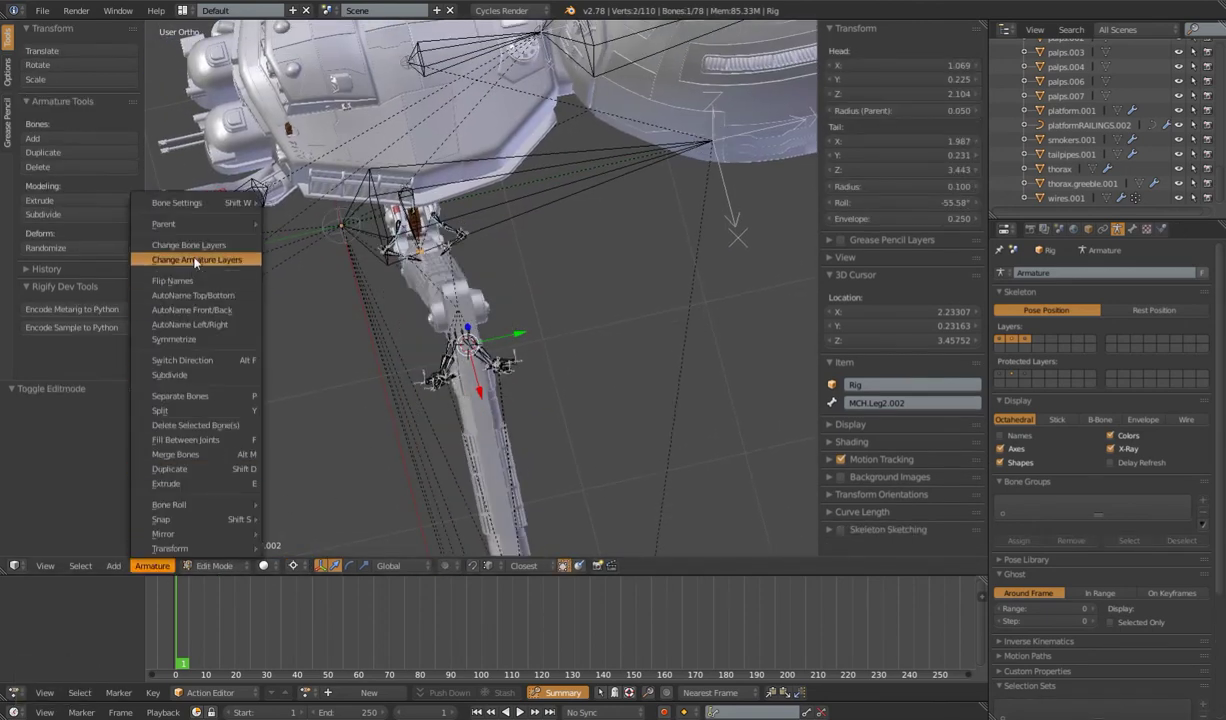
left_click(185, 323)
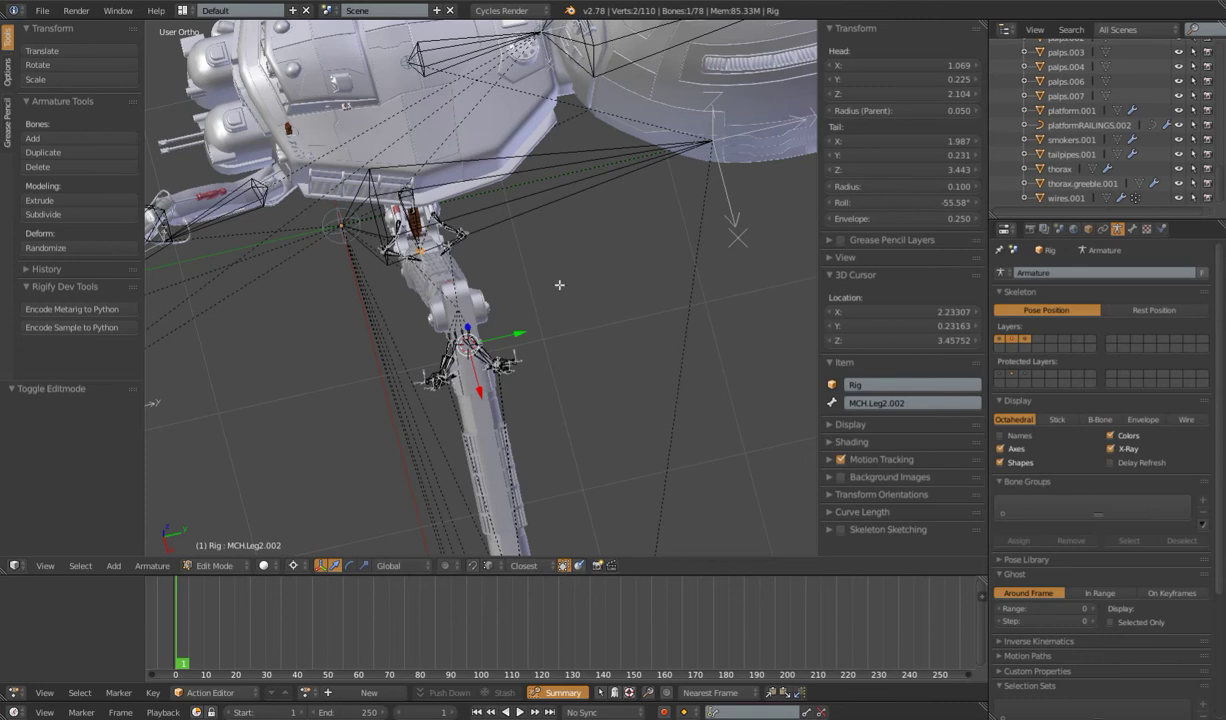
left_click(152, 565)
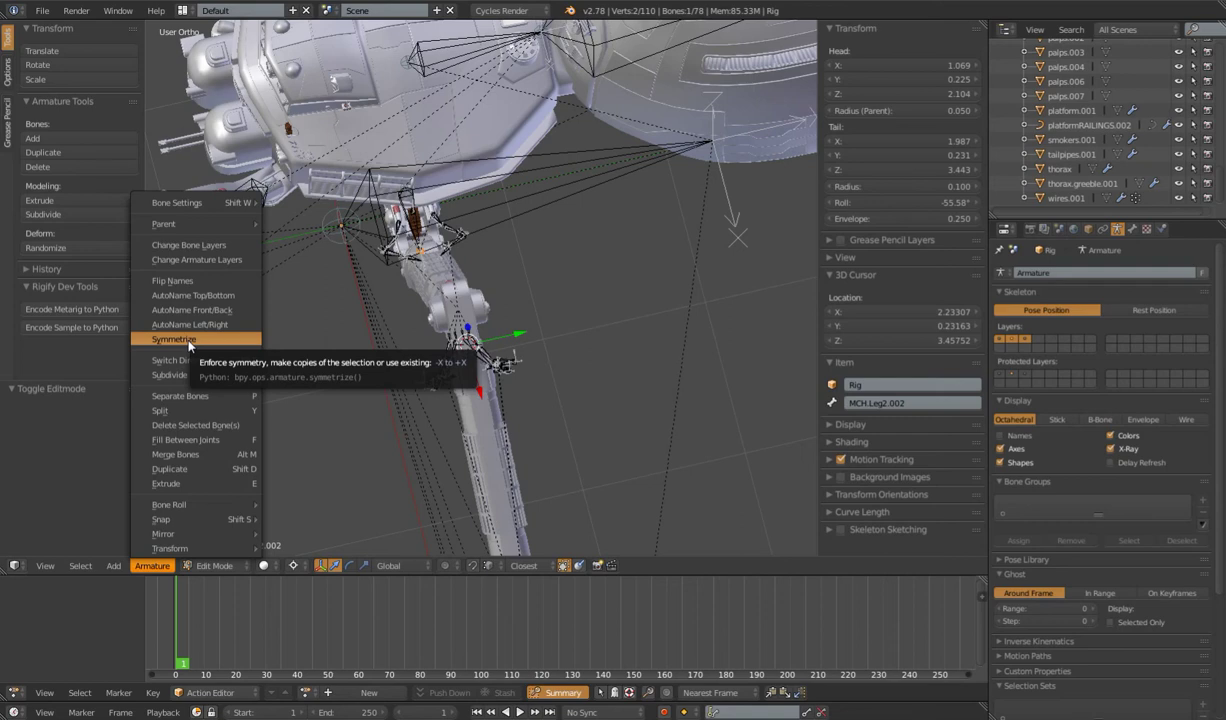
left_click(188, 340)
middle_click_drag(536, 255, 563, 316)
middle_click_drag(516, 354, 470, 262)
right_click(466, 226)
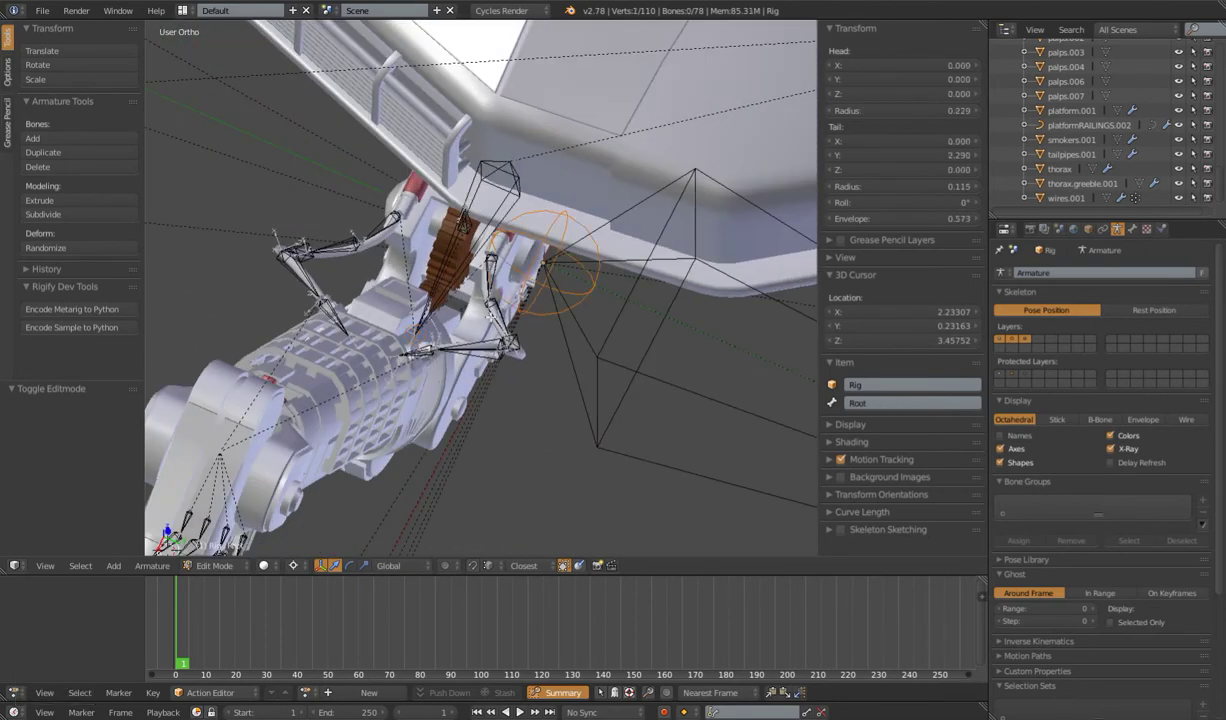
middle_click_drag(515, 419, 468, 360, "shift")
scroll(484, 320, "down", 3)
scroll(468, 360, "up", 3)
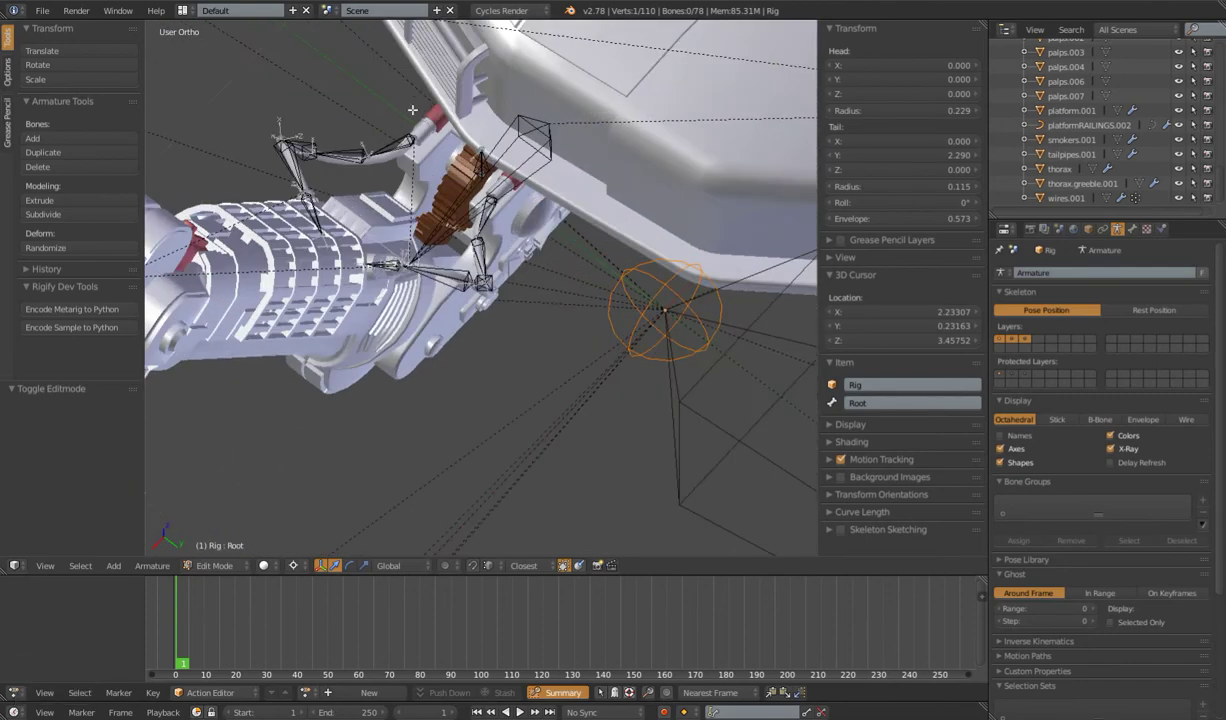
Return to Pose Mode, select all bones and clear their location and scale
key("Tab")
middle_click_drag(380, 192, 466, 335)
key("a")
key("alt+g")
key("alt+s")
middle_click_drag(466, 335, 501, 369)
middle_click_drag(481, 297, 495, 337, "shift")
scroll(500, 300, "up", 6)
middle_click_drag(433, 211, 451, 336, "shift")
scroll(451, 336, "up", 4)
Select the wires.001 mesh, examine its geometry in Edit Mode and return to Object Mode
key("Tab")
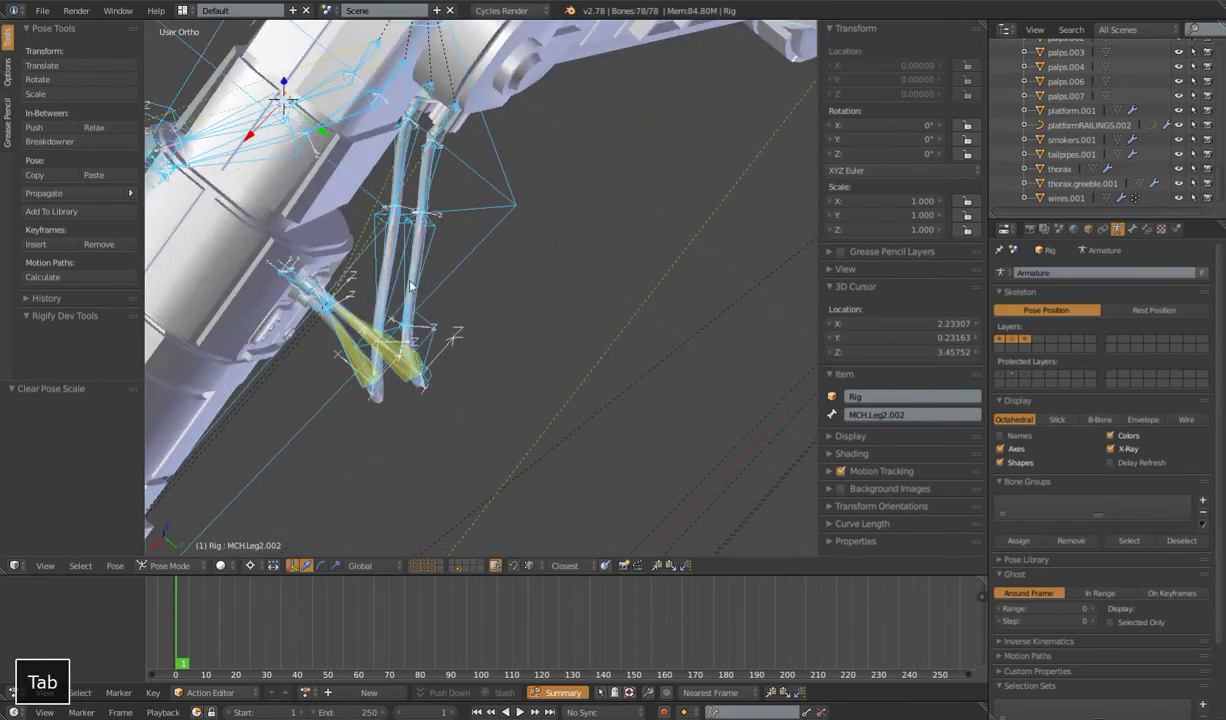
key("Tab")
right_click(381, 400)
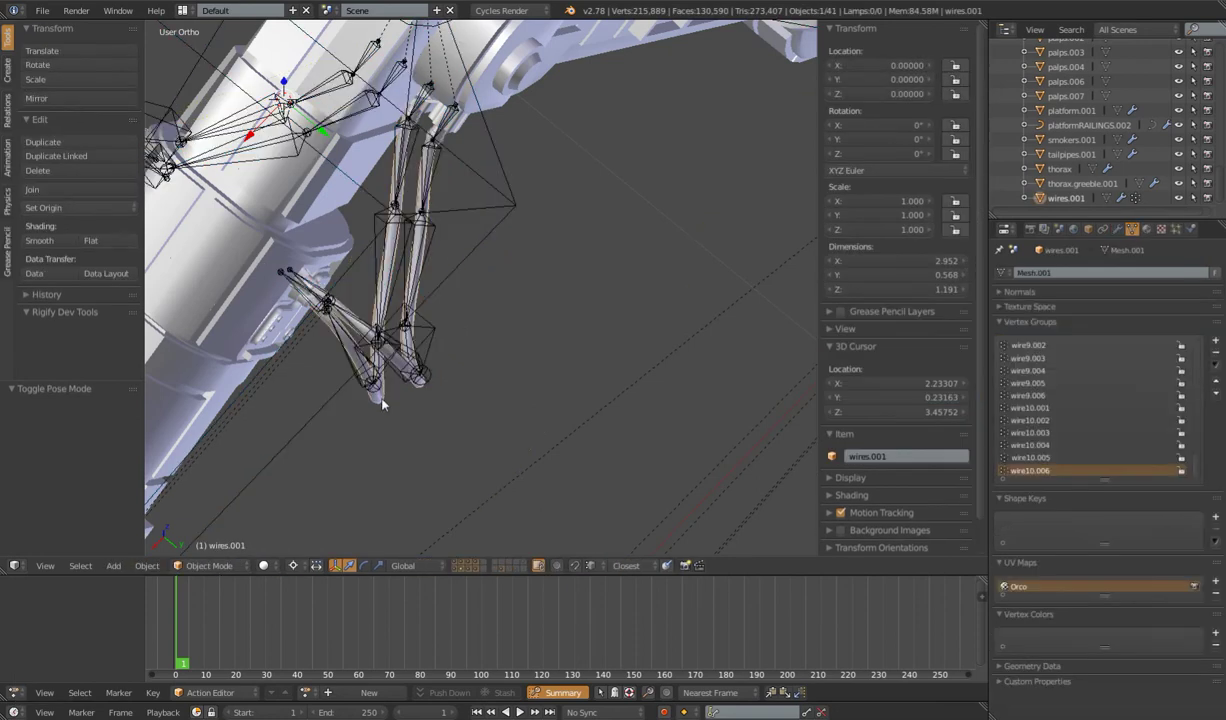
key("Tab")
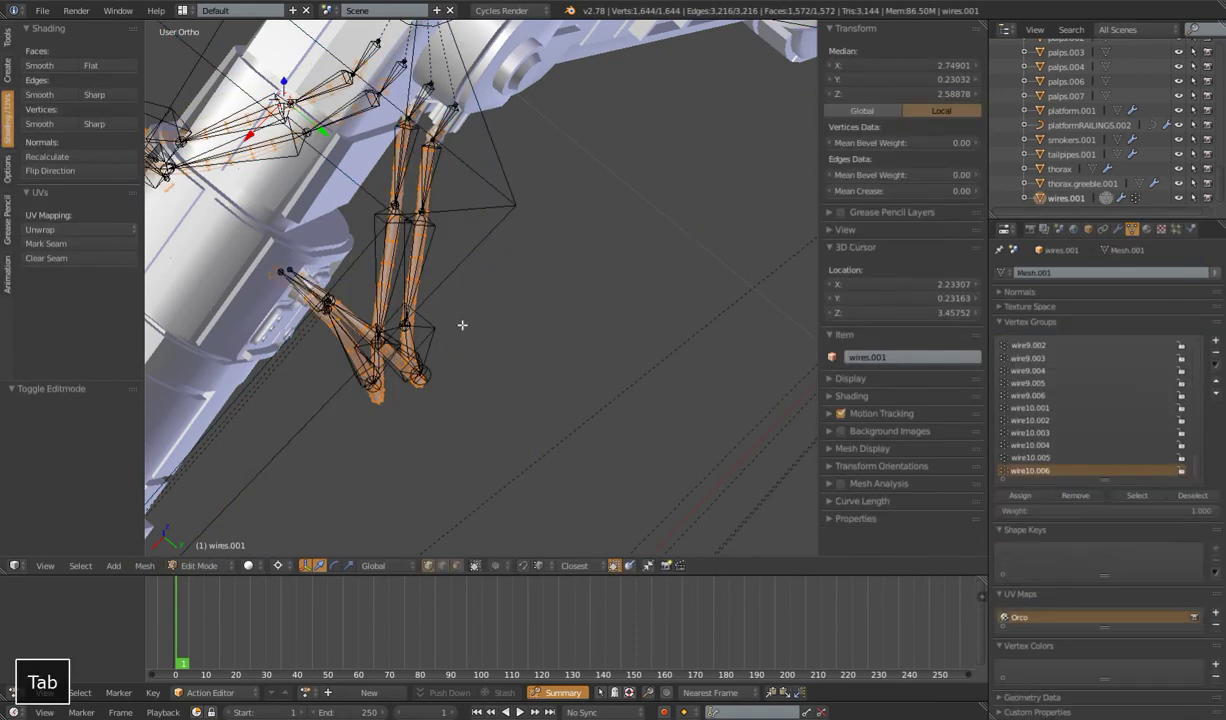
scroll(460, 328, "down", 4)
key("a")
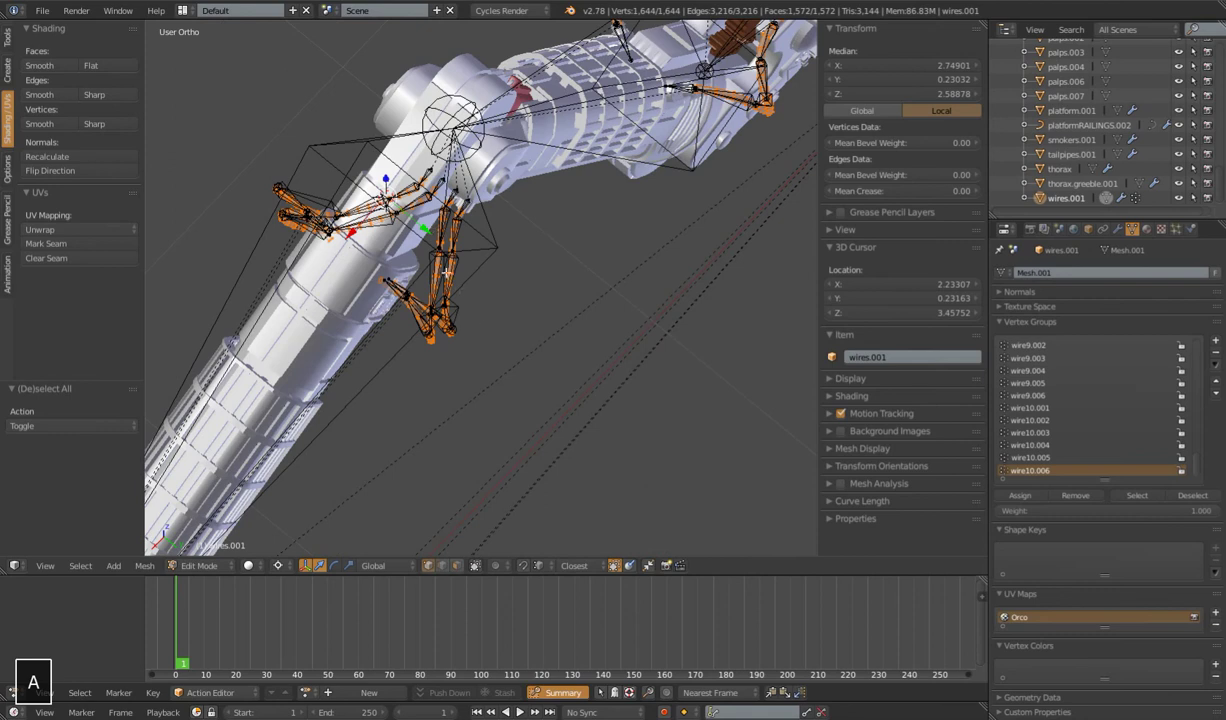
scroll(446, 271, "up", 6)
key("Tab")
middle_click_drag(427, 213, 475, 284, "shift")
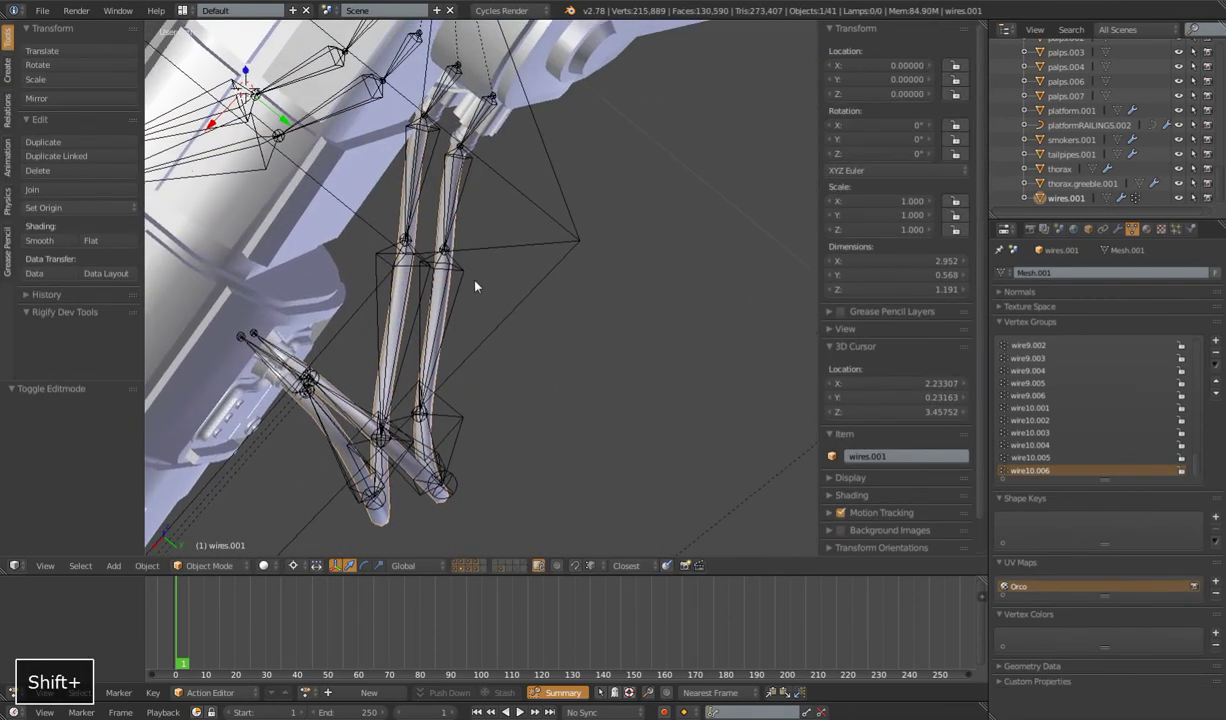
Switch to the rig and select the bones of one wire in turn, from its upper part through wire3.004 to wire3.006
right_click(475, 127)
right_click(451, 189)
right_click(445, 291)
right_click(445, 423)
middle_click_drag(445, 423, 383, 416)
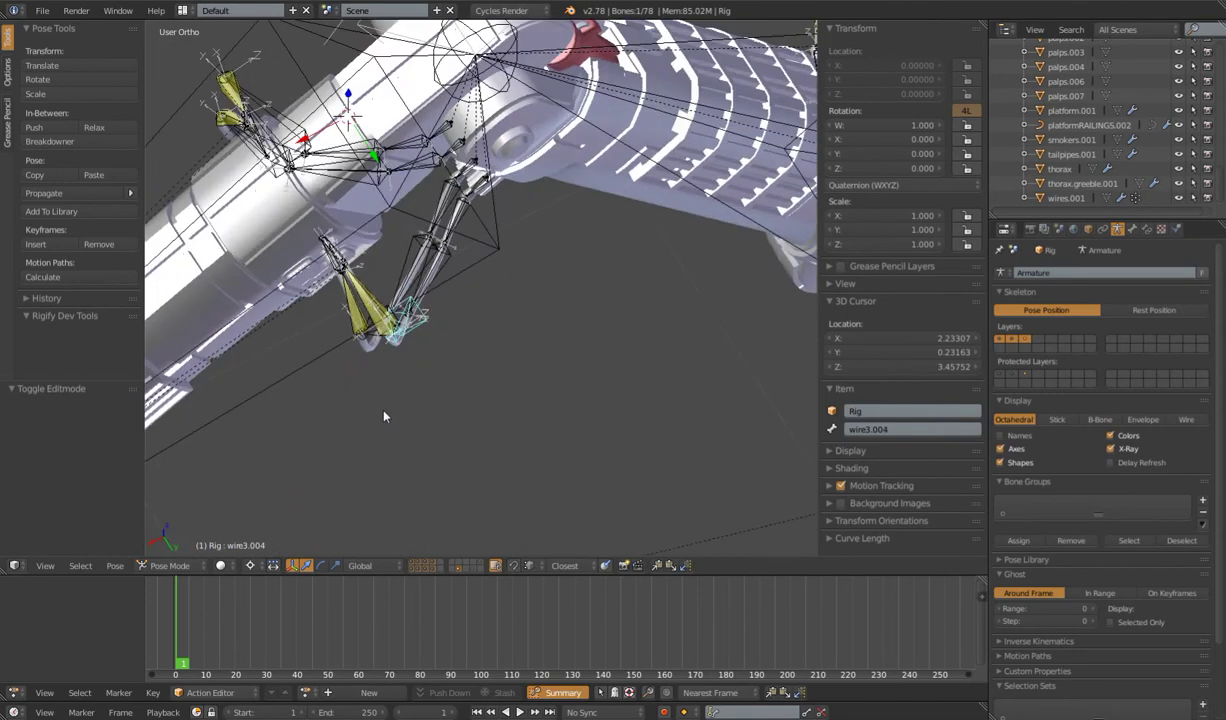
right_click(337, 264)
right_click(328, 248)
right_click(328, 246)
scroll(405, 268, "up", 4)
middle_click_drag(356, 255, 478, 337, "shift")
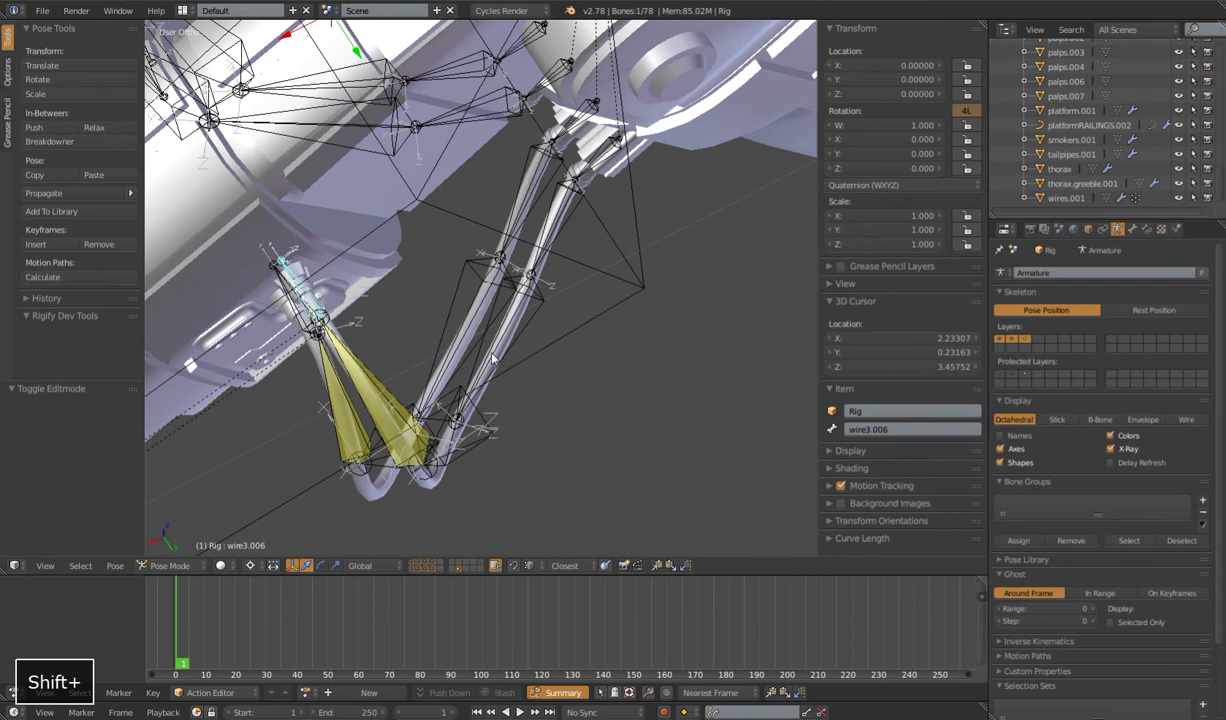
Select wire3.001, the MCH.Leg2.002 leg bone, wire3.006 and the Leg2 Tweak.001 leg bone in turn to compare wire ends and leg segments
scroll(510, 293, "down", 4)
middle_click_drag(510, 293, 499, 312, "shift")
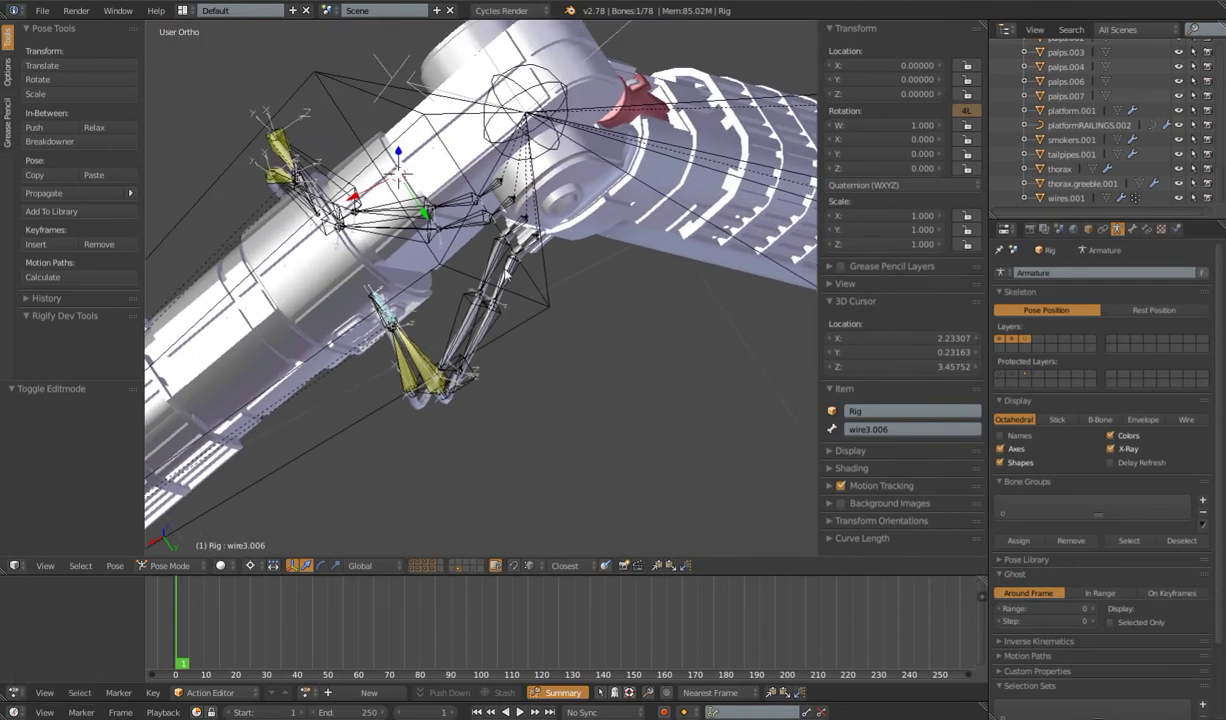
scroll(545, 300, "up", 4)
right_click(518, 173)
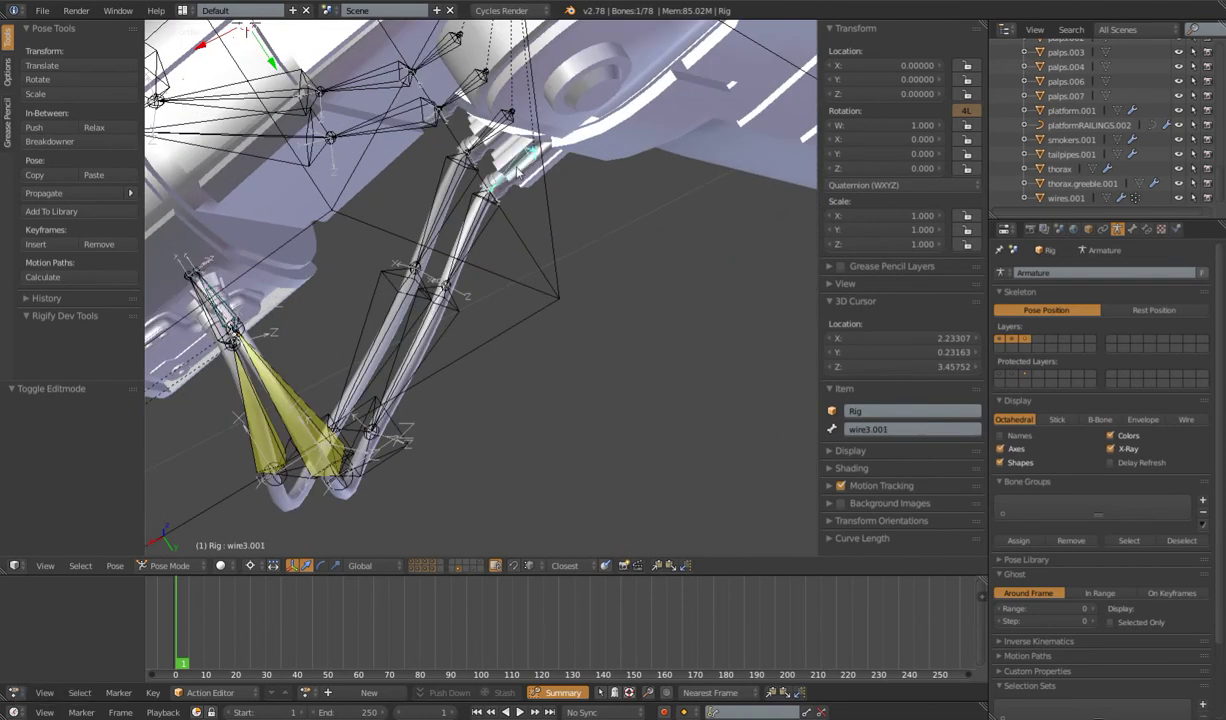
key("KP_5")
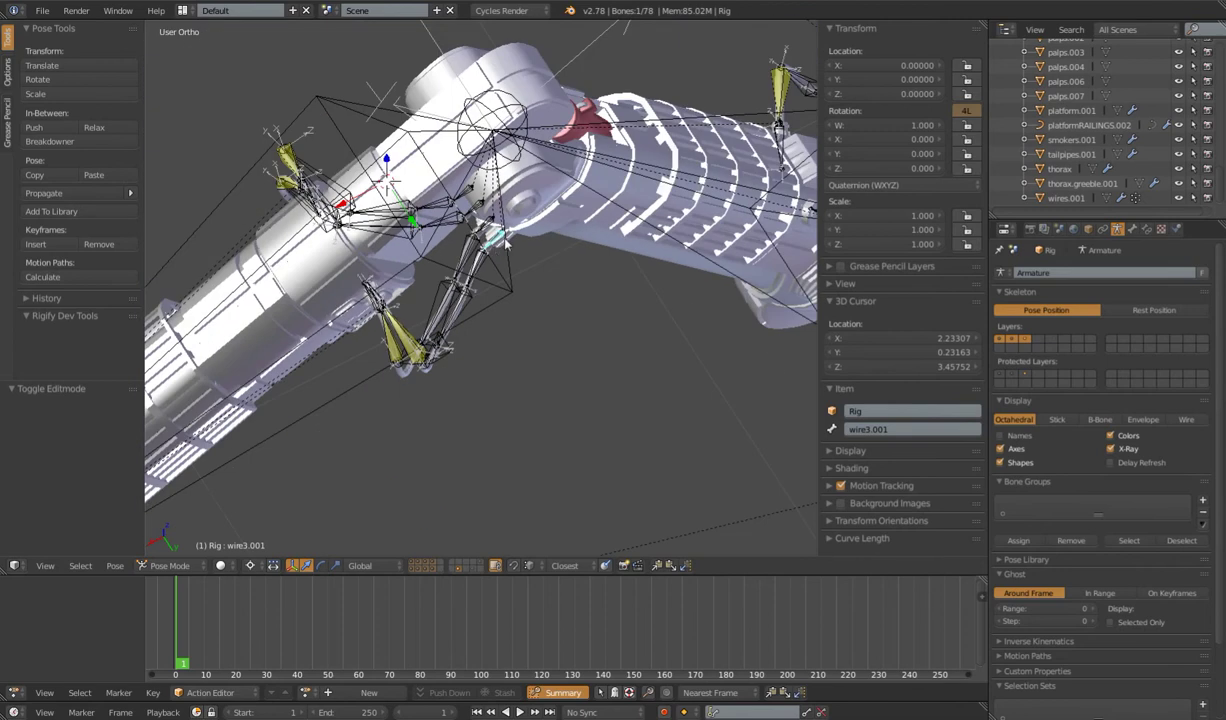
right_click(626, 205)
middle_click_drag(610, 234, 596, 261)
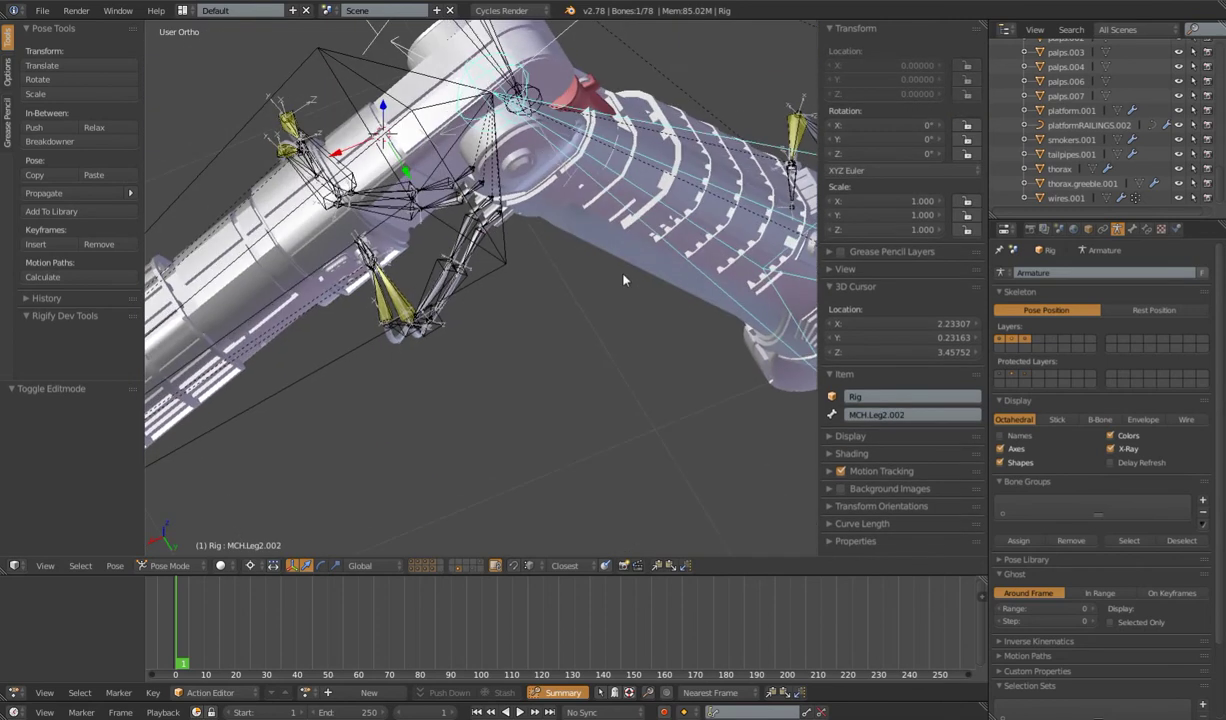
right_click(362, 240)
middle_click_drag(426, 278, 496, 316, "shift")
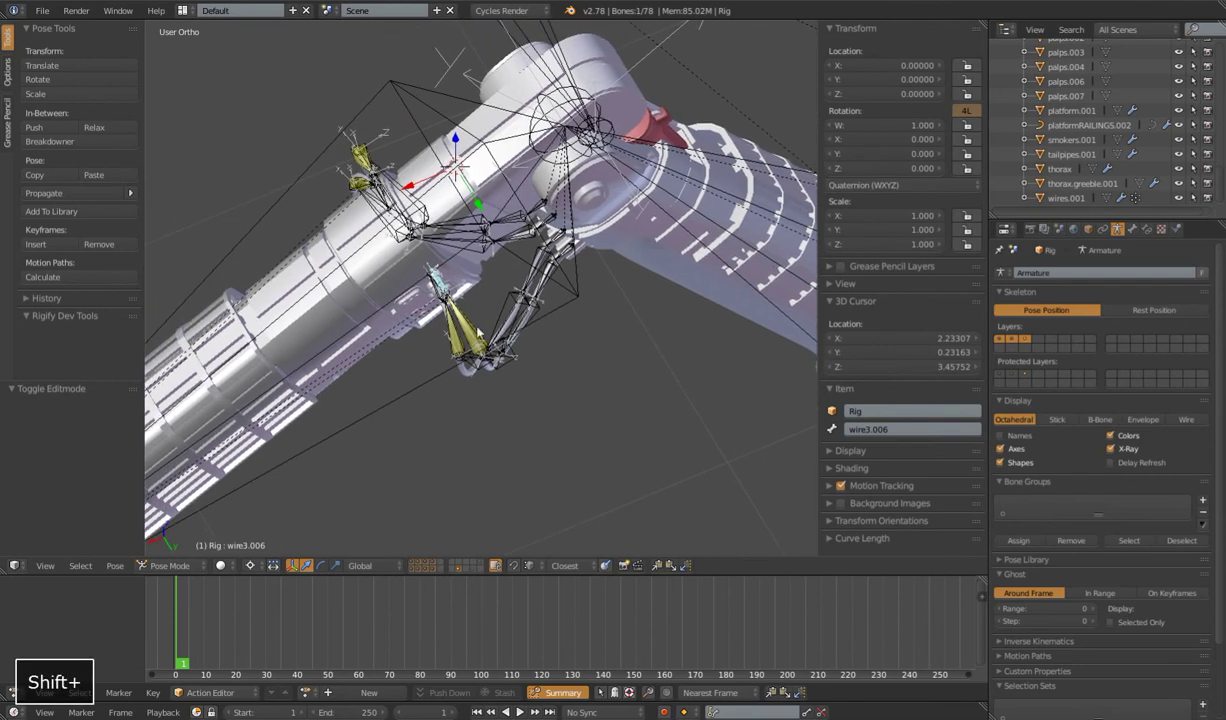
right_click(253, 243)
middle_click_drag(409, 296, 497, 301)
Display the armature as B-Bone and select the curved segments of the same wire in turn, including wire3.003 and wire3.005
left_click(1100, 419)
middle_click_drag(643, 382, 579, 340, "shift")
scroll(450, 240, "up", 2)
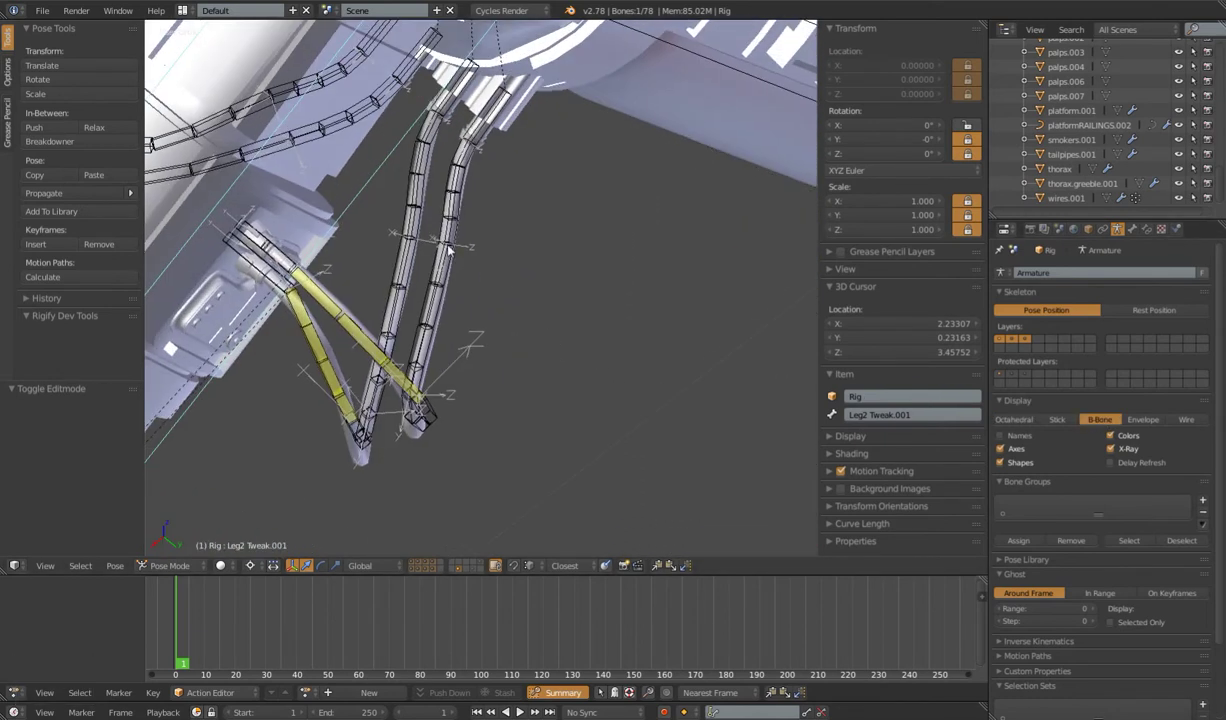
right_click(459, 238)
right_click(449, 264)
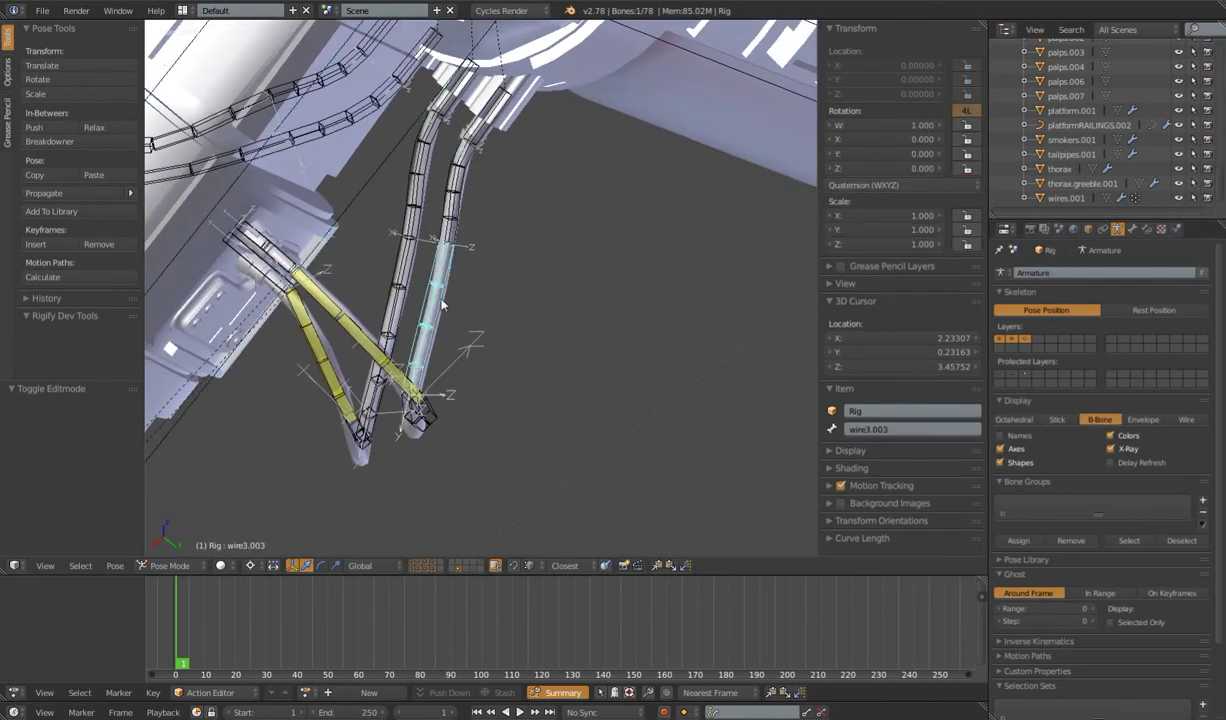
right_click(410, 408)
right_click(380, 358)
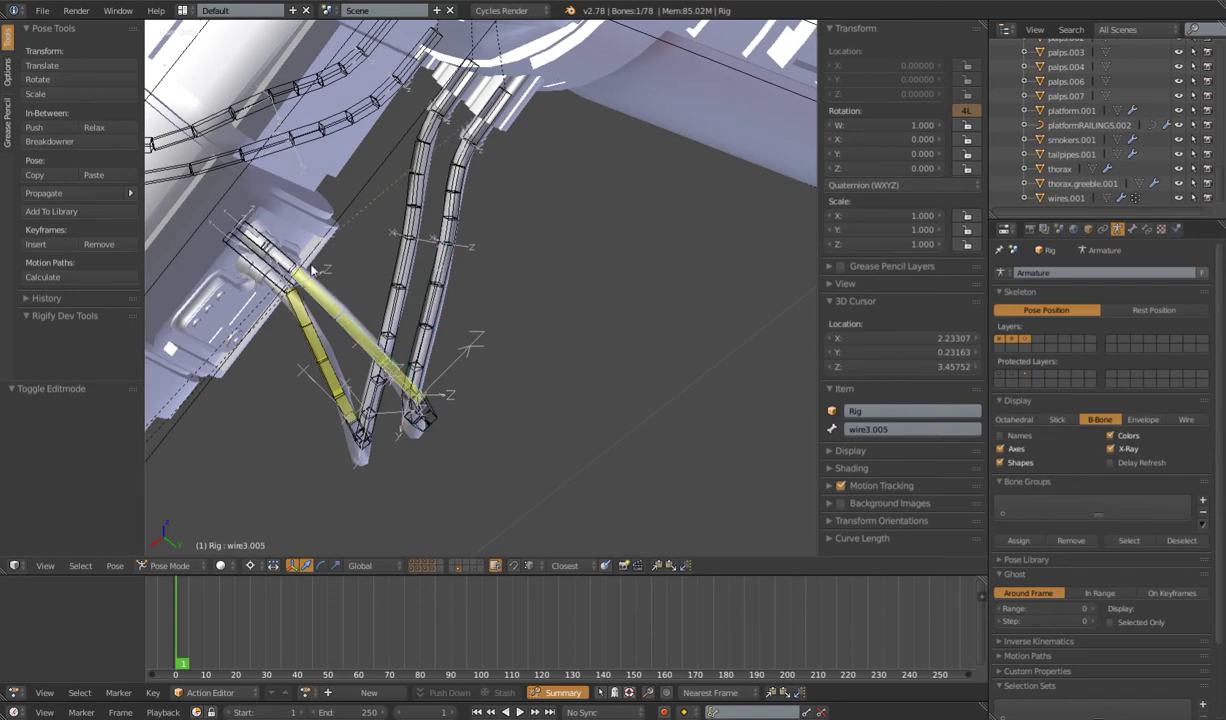
scroll(460, 335, "down", 5)
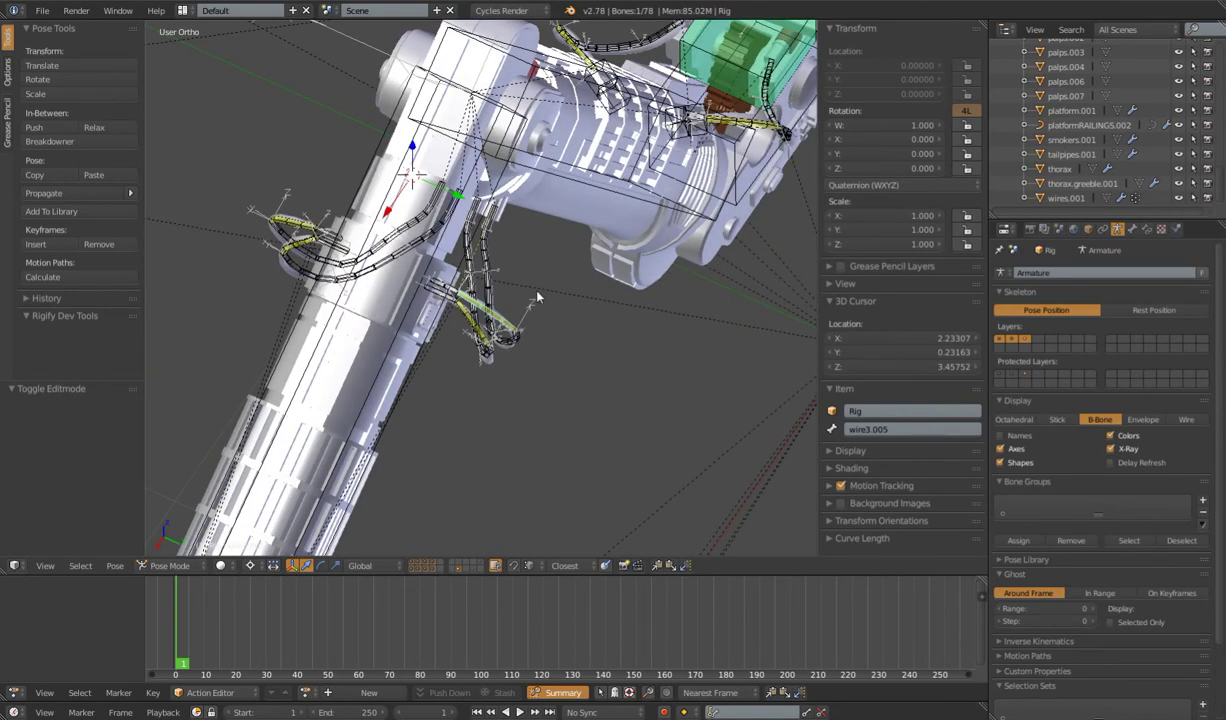
middle_click_drag(636, 365, 580, 330)
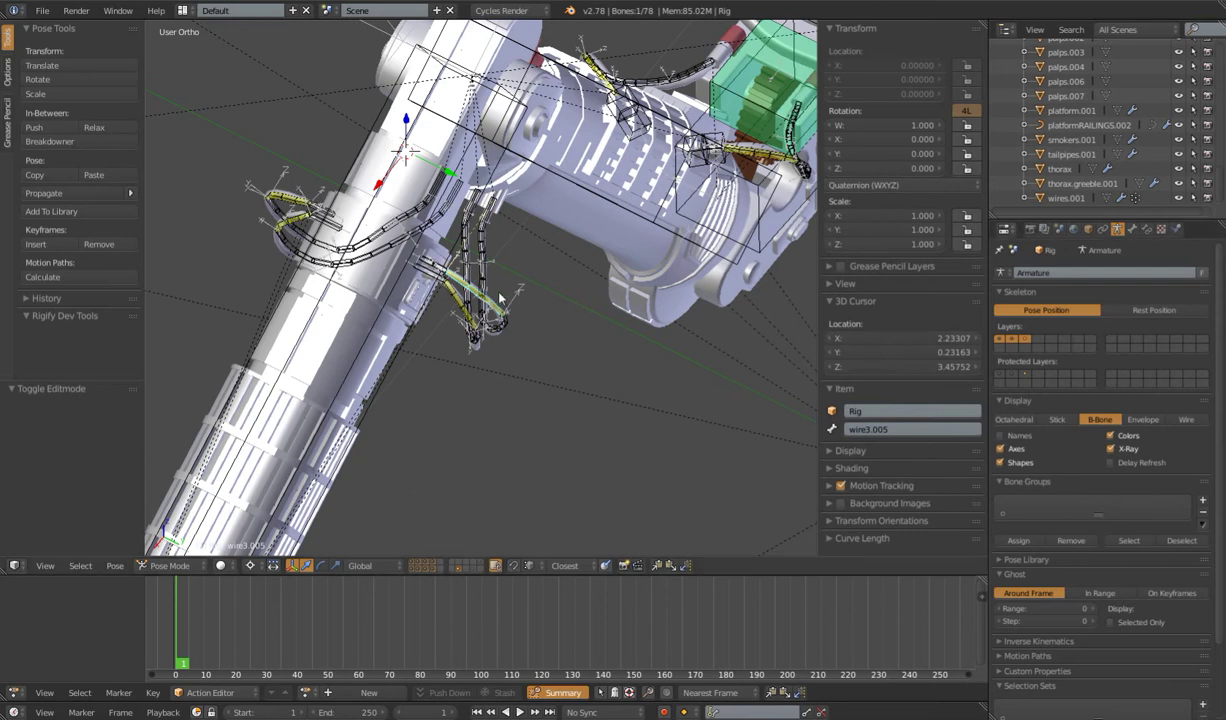
Try moving the wire3.001 end bone away from the leg joint to test how the wire stretches, cancelling each move
right_click(496, 212)
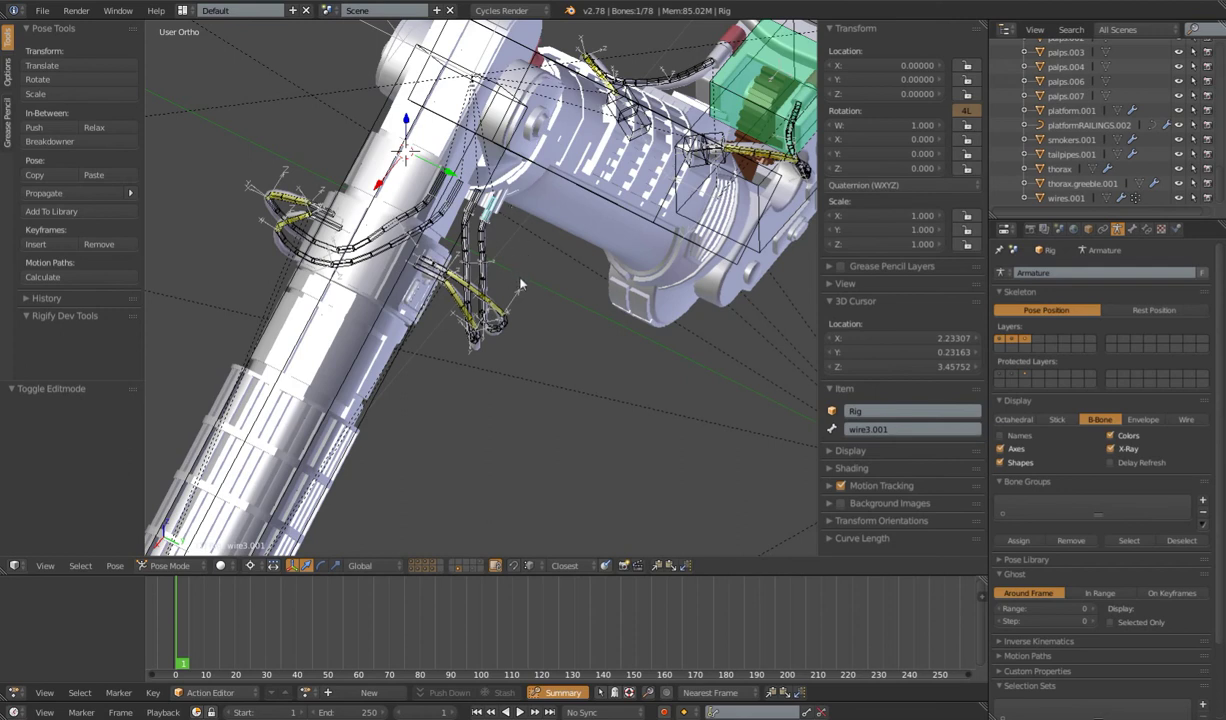
key("g")
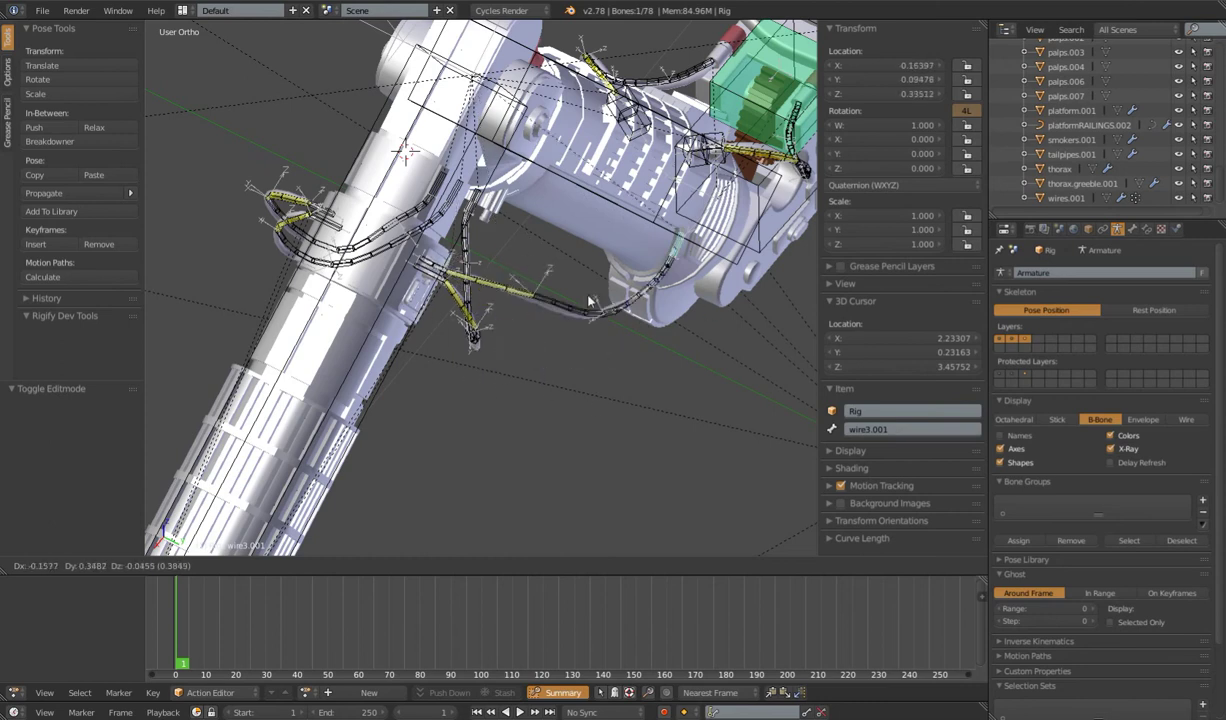
right_click(536, 289)
scroll(515, 306, "down", 3)
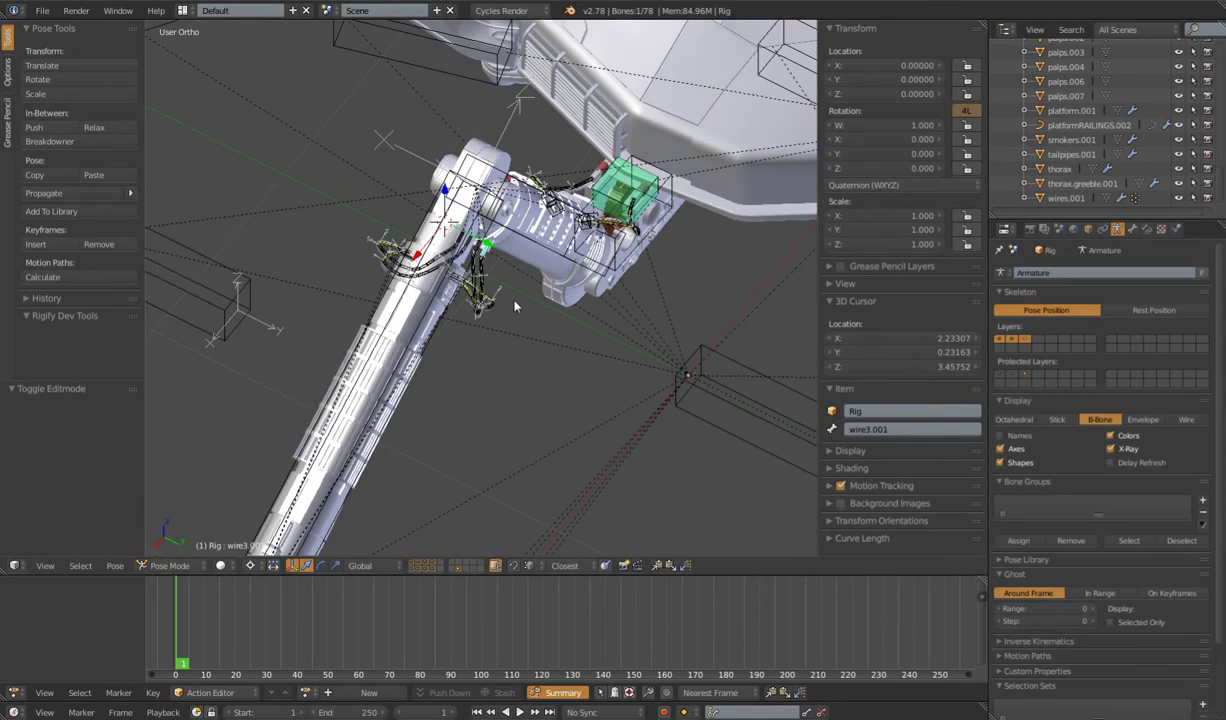
scroll(504, 306, "up", 3)
key("g")
right_click(569, 339)
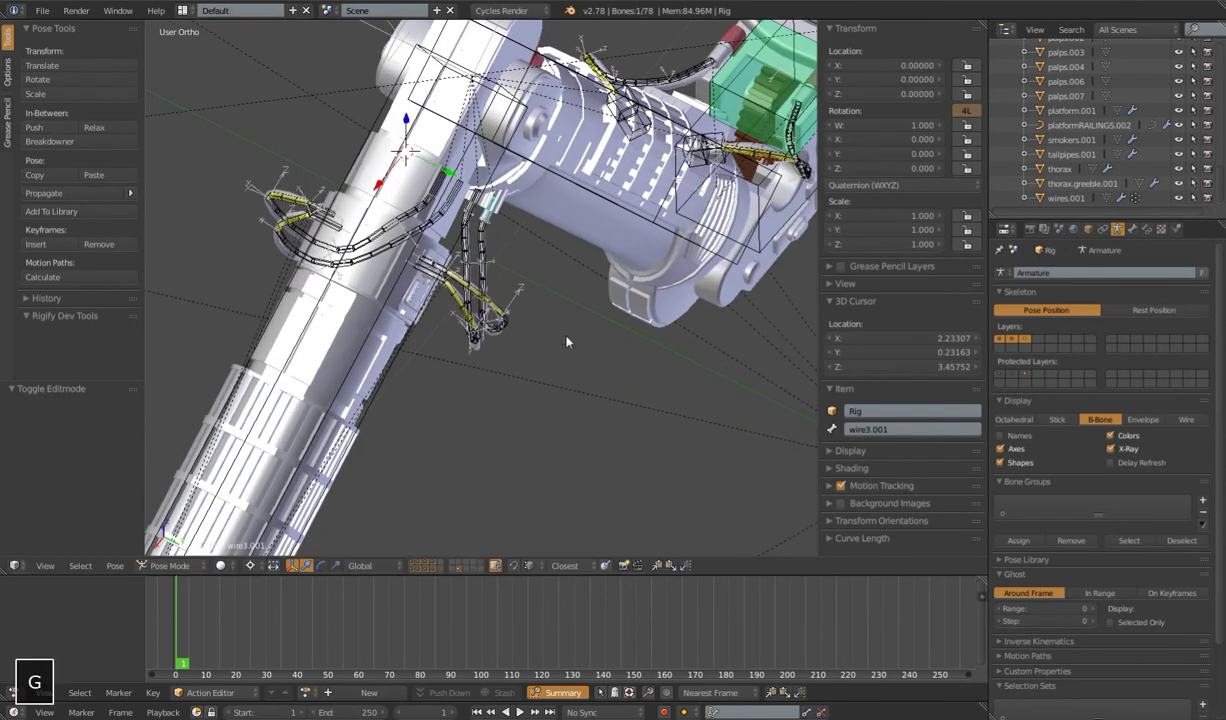
Test-move the wire4.006 end bone away from the lower leg and clear its location and rotation
right_click(410, 266)
key("g")
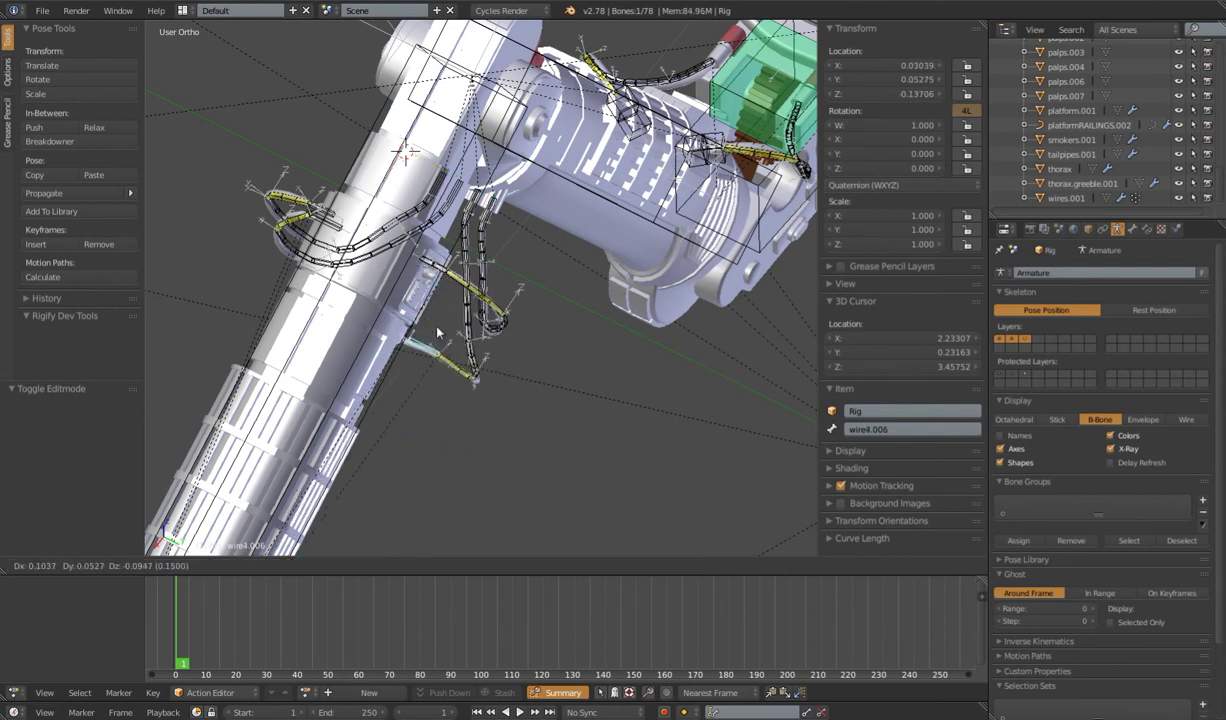
left_click(443, 306)
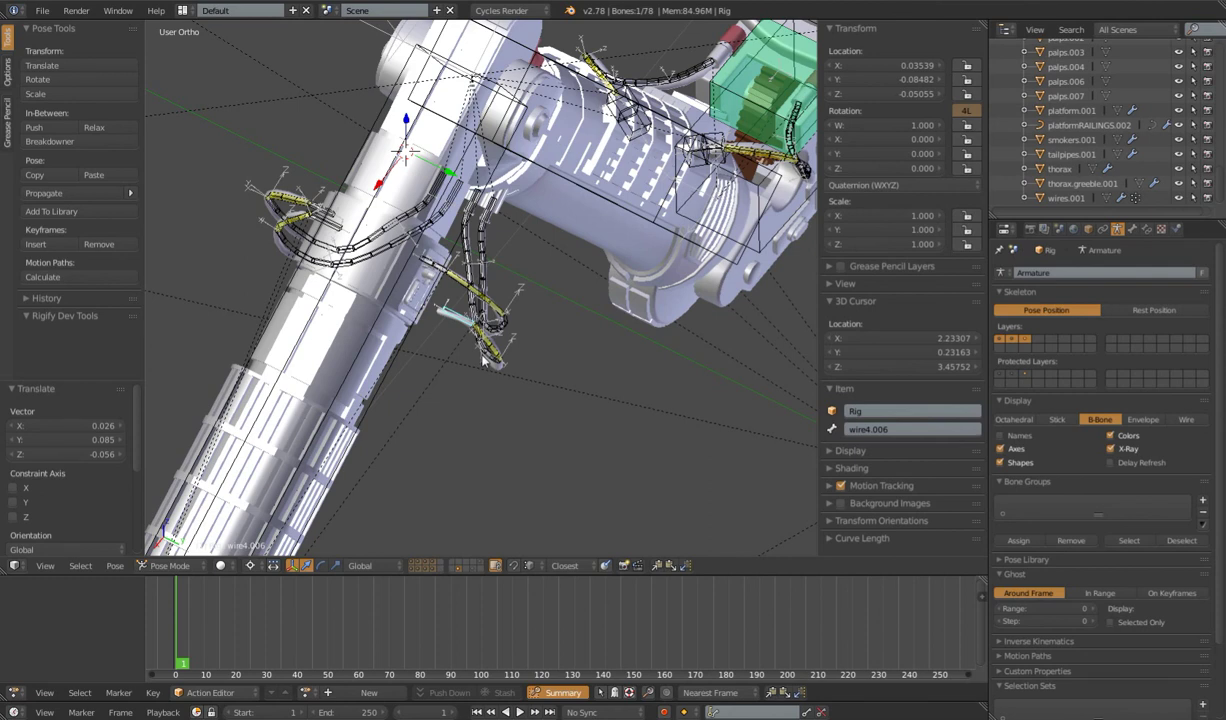
key("alt+g")
key("alt+r")
scroll(461, 339, "up", 3)
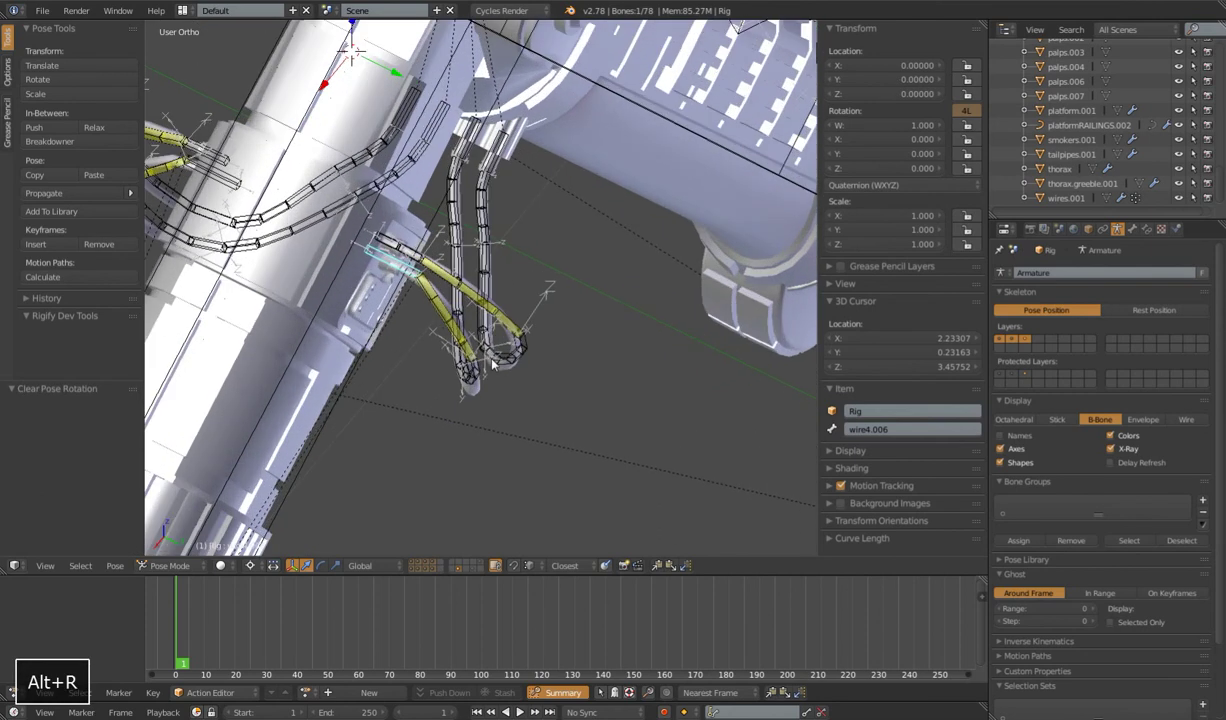
Select the wire3.005 bone and examine its Bendy Bones segments, curve offsets and custom handle references
right_click(449, 281)
scroll(597, 307, "down", 2)
middle_click_drag(597, 307, 582, 299)
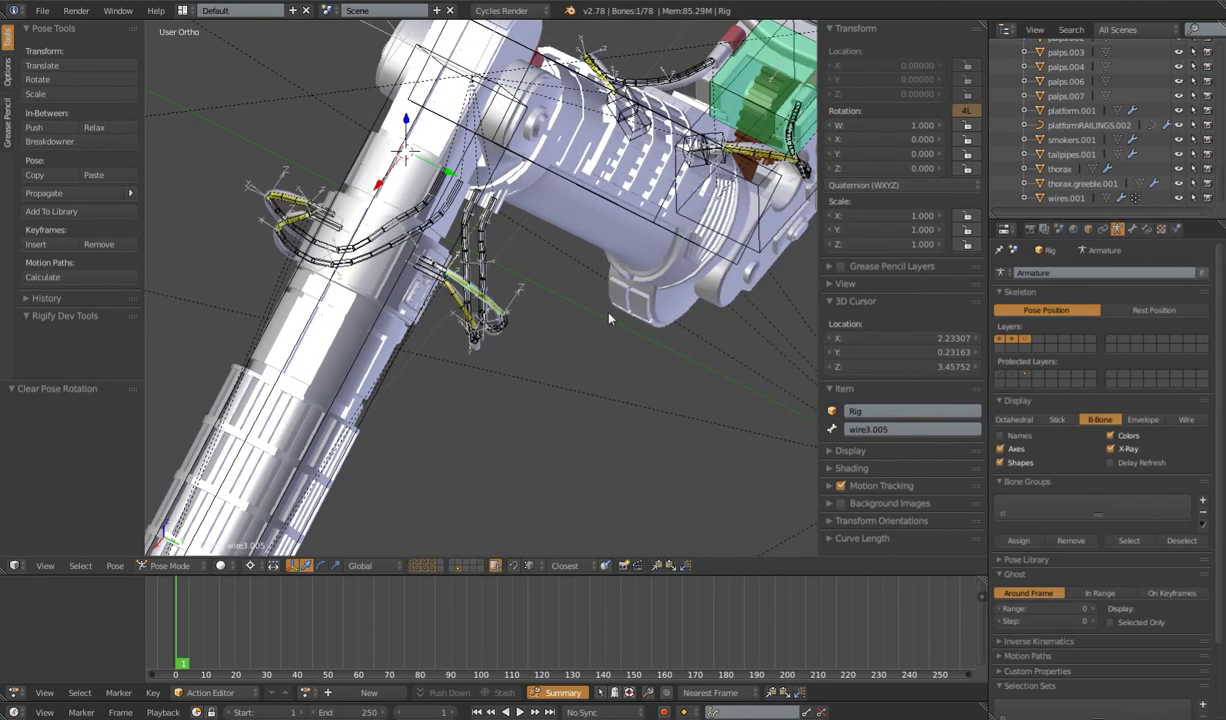
left_click(1133, 229)
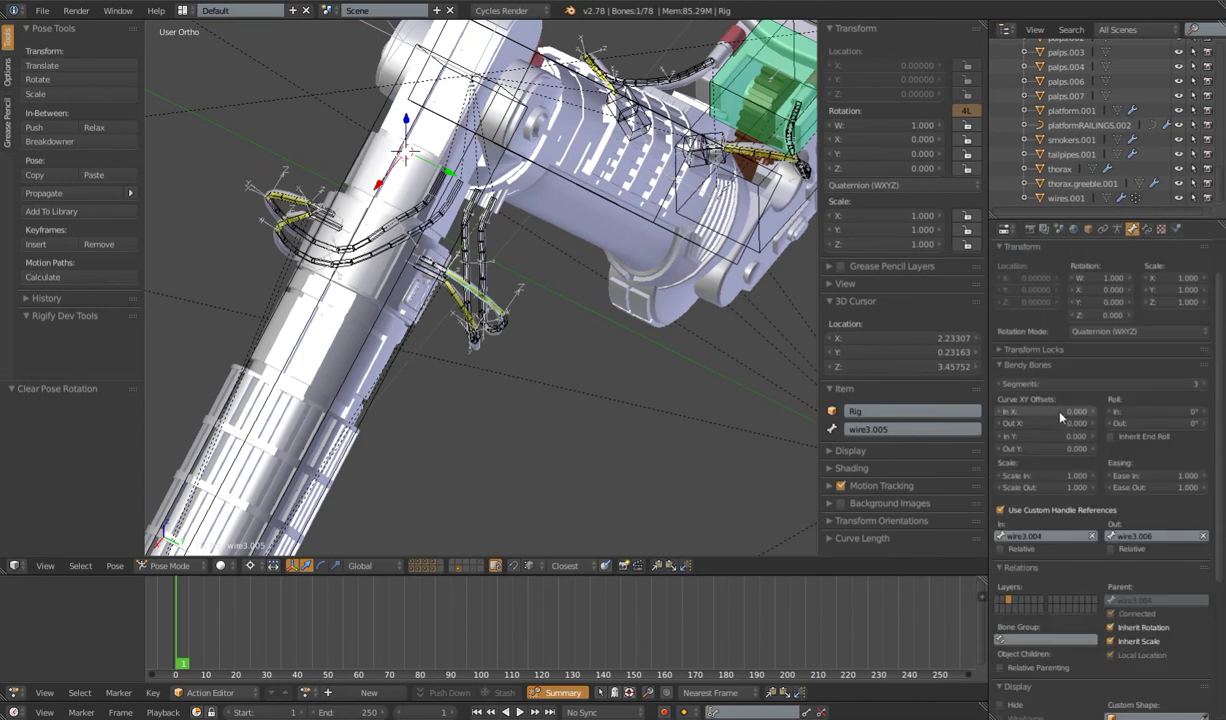
mouse_move(1046, 411)
left_mouse_down("shift")
mouse_move(1090, 411)
mouse_move(1046, 411)
left_mouse_up("shift")
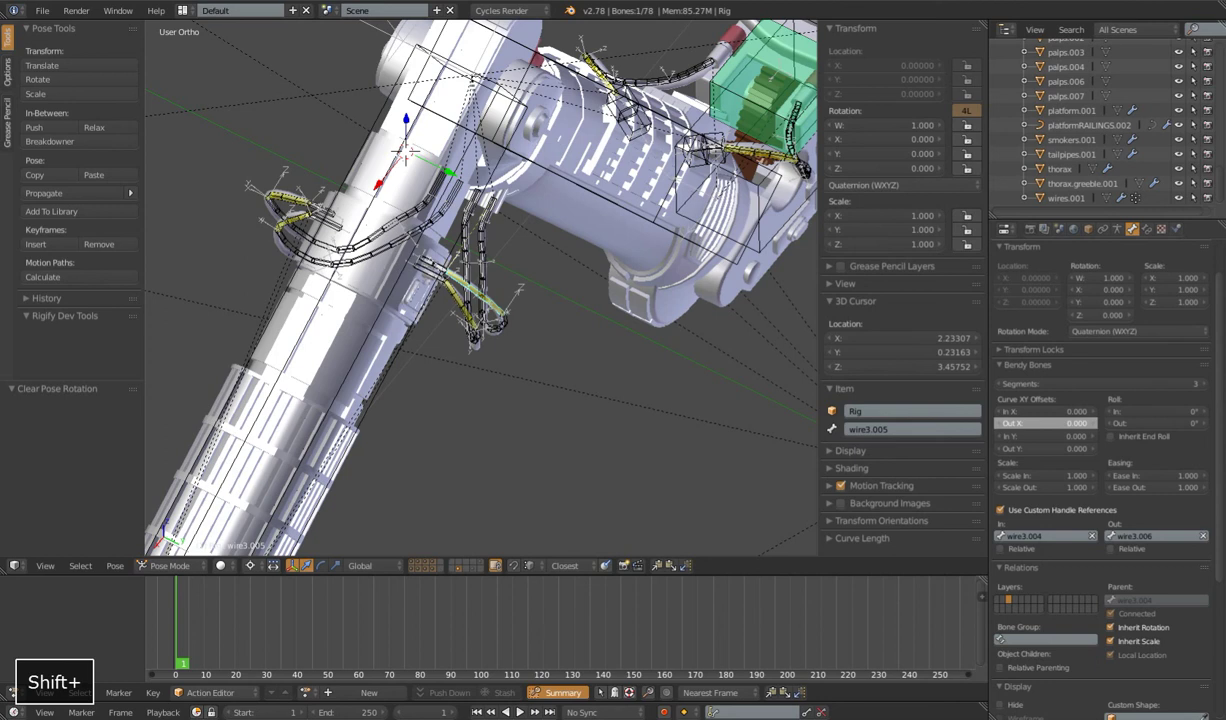
mouse_move(1046, 436)
left_mouse_down("shift")
mouse_move(1056, 436)
mouse_move(1046, 436)
left_mouse_up("shift")
middle_click_drag(534, 356, 371, 274)
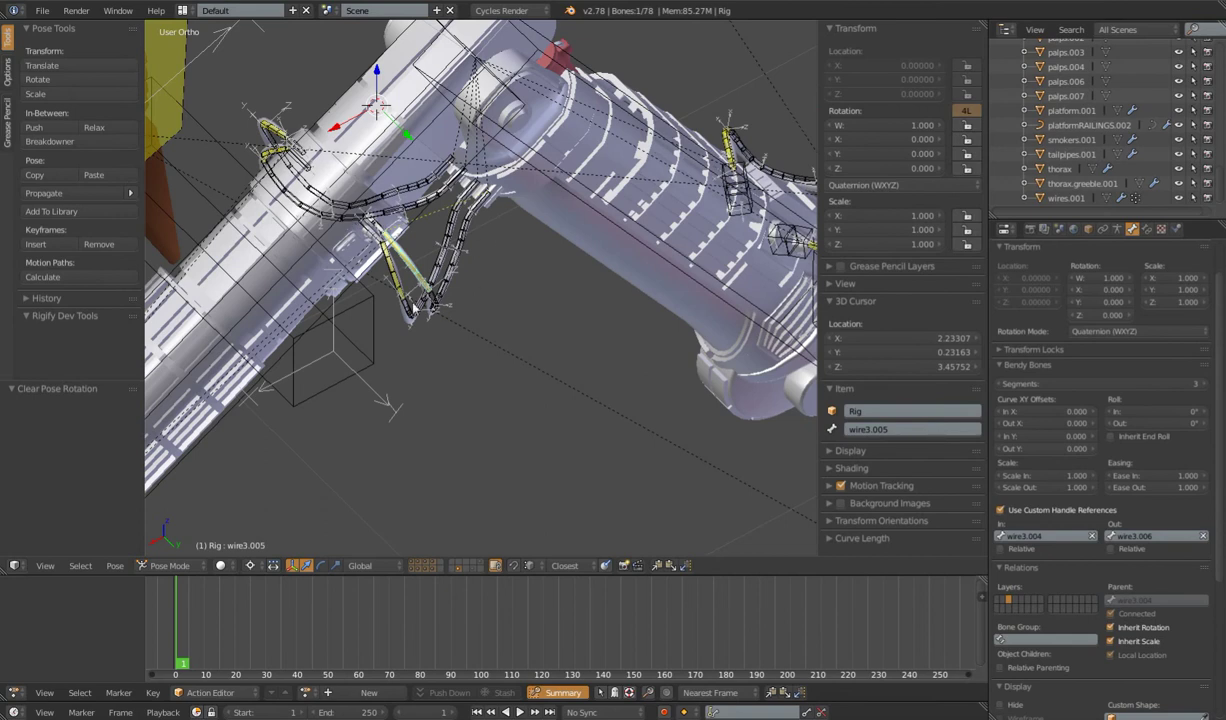
left_click_drag(1040, 436, 1046, 436, "shift")
scroll(453, 321, "down", 8)
middle_click_drag(426, 363, 514, 364)
scroll(514, 364, "down", 3)
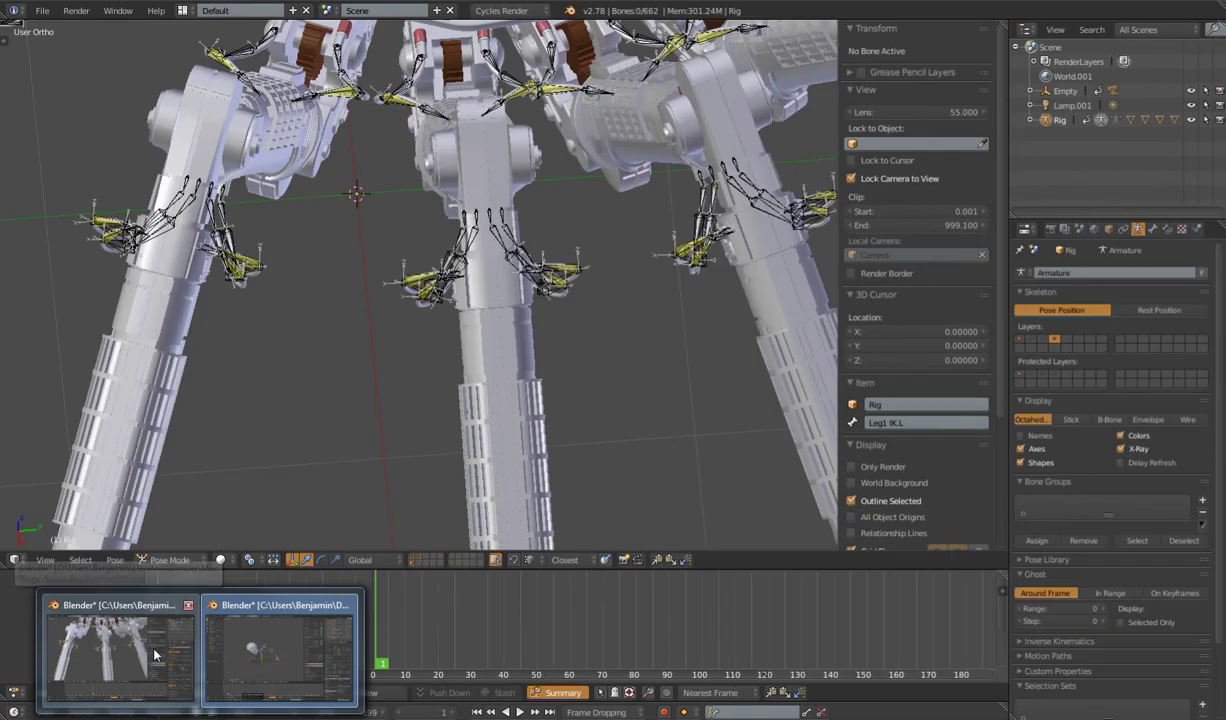
Switch to the other Blender window with the full spider rig and bring the whole spider into view
left_click(155, 655)
scroll(434, 400, "down", 6)
middle_click_drag(505, 350, 480, 360)
scroll(481, 371, "up", 5)
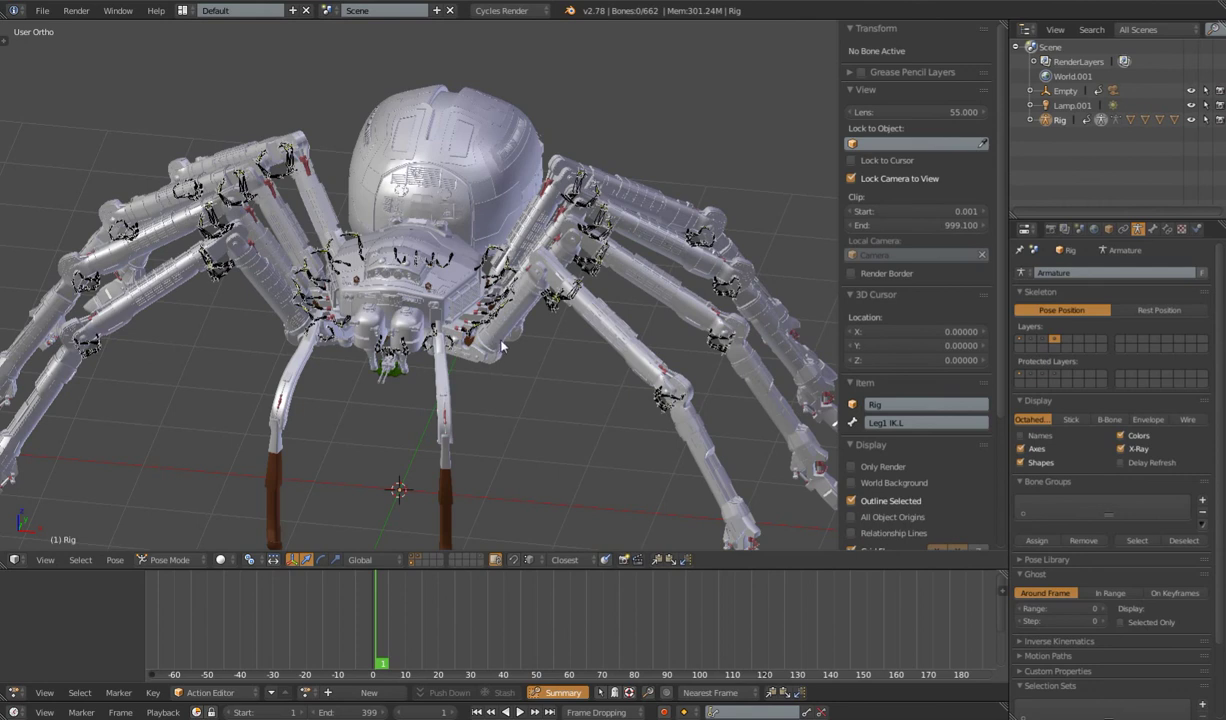
scroll(512, 320, "down", 4)
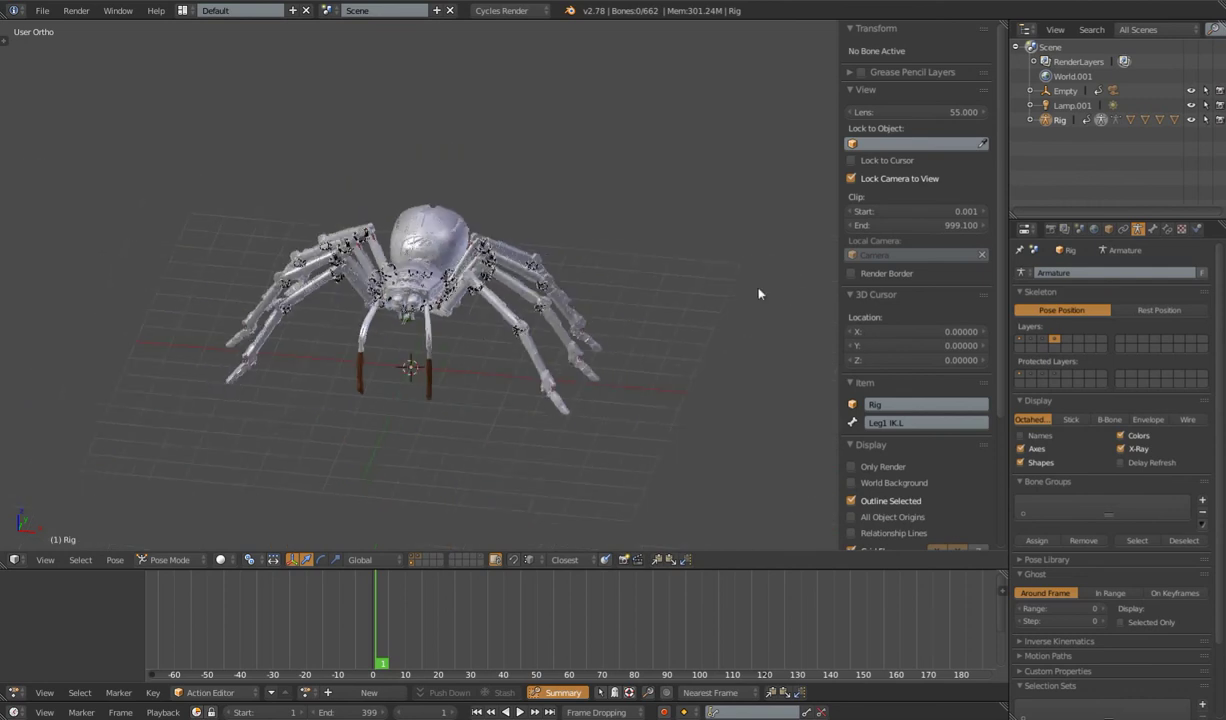
Show the armature's first two bone layers and hide the fourth layer holding the wire bones, leaving the main controls to inspect
left_click(1036, 340, "shift")
left_click(1030, 340, "shift")
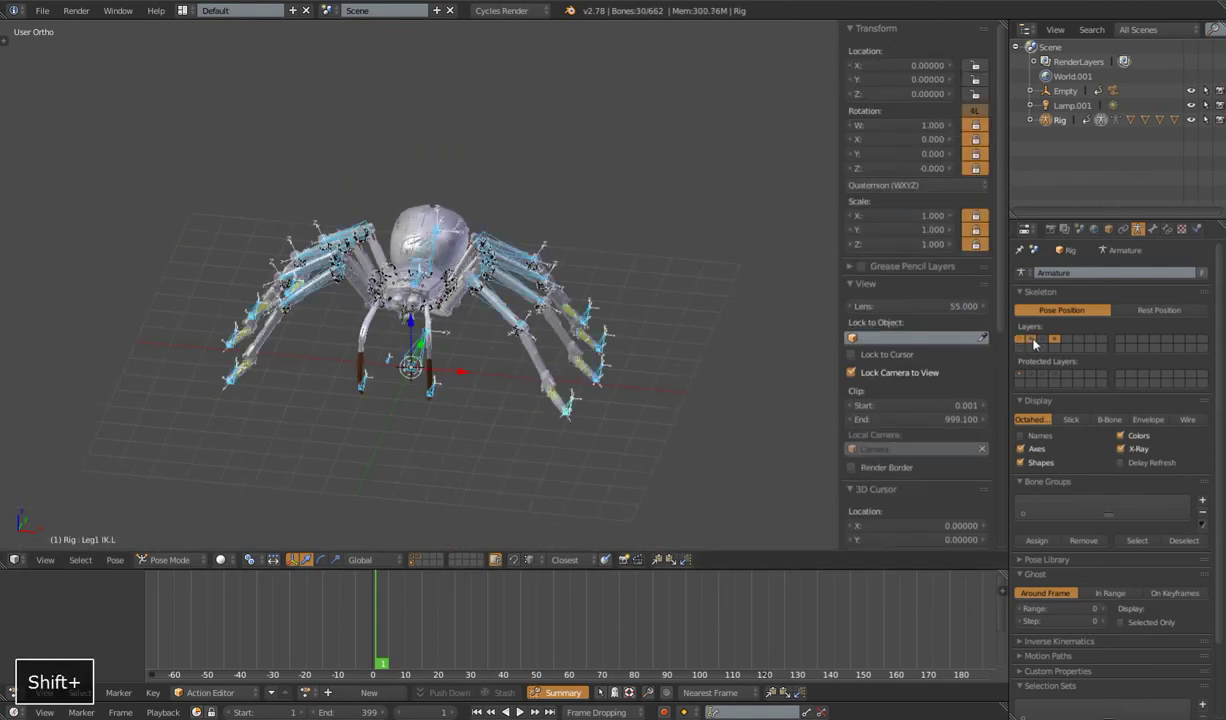
scroll(540, 340, "up", 4)
scroll(540, 340, "down", 2)
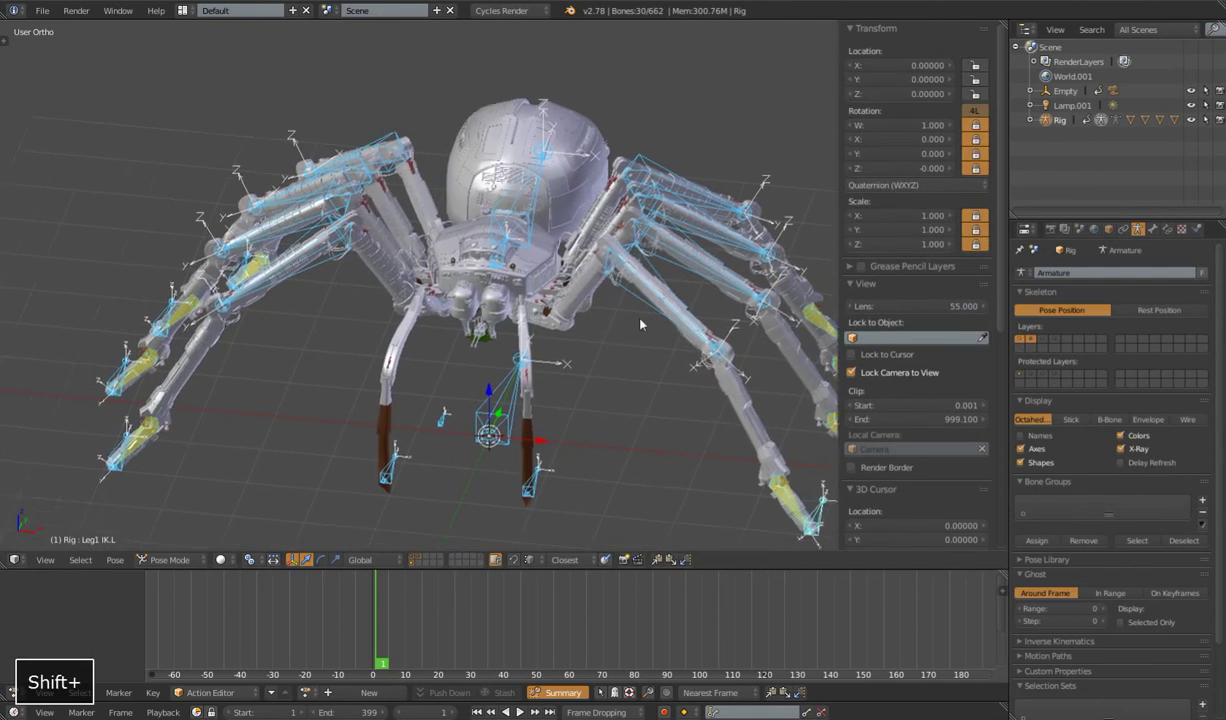
scroll(493, 325, "down", 3)
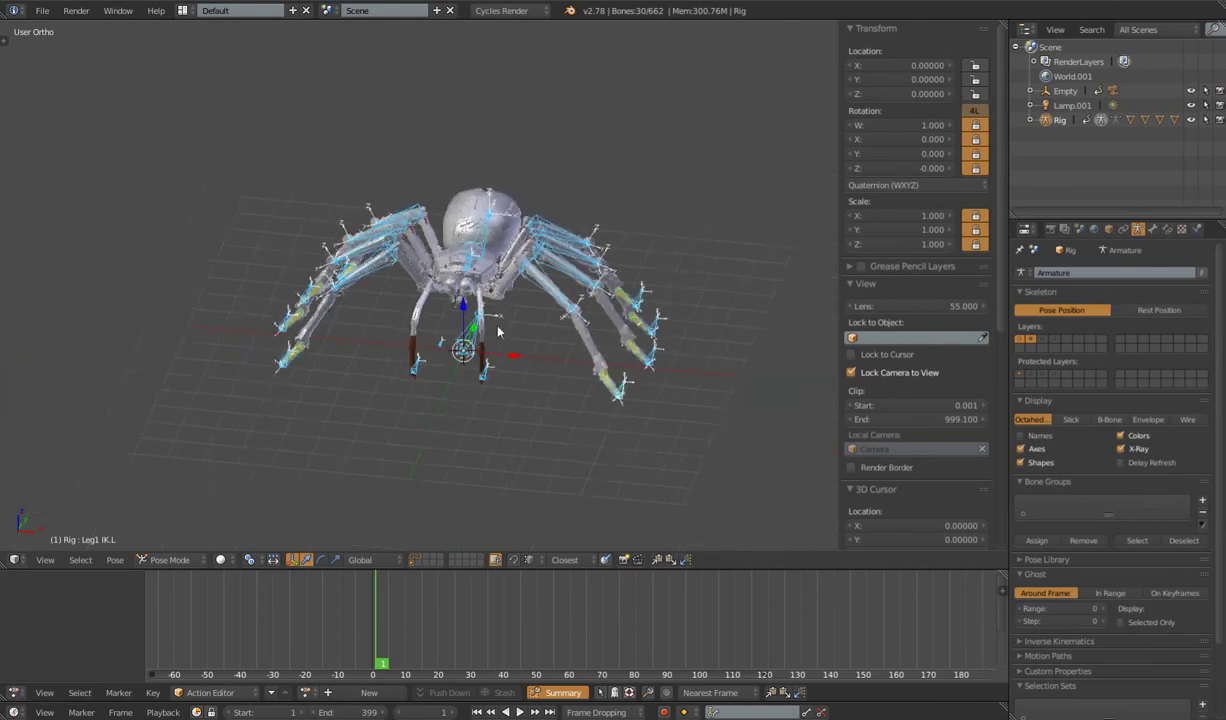
scroll(540, 350, "up", 4)
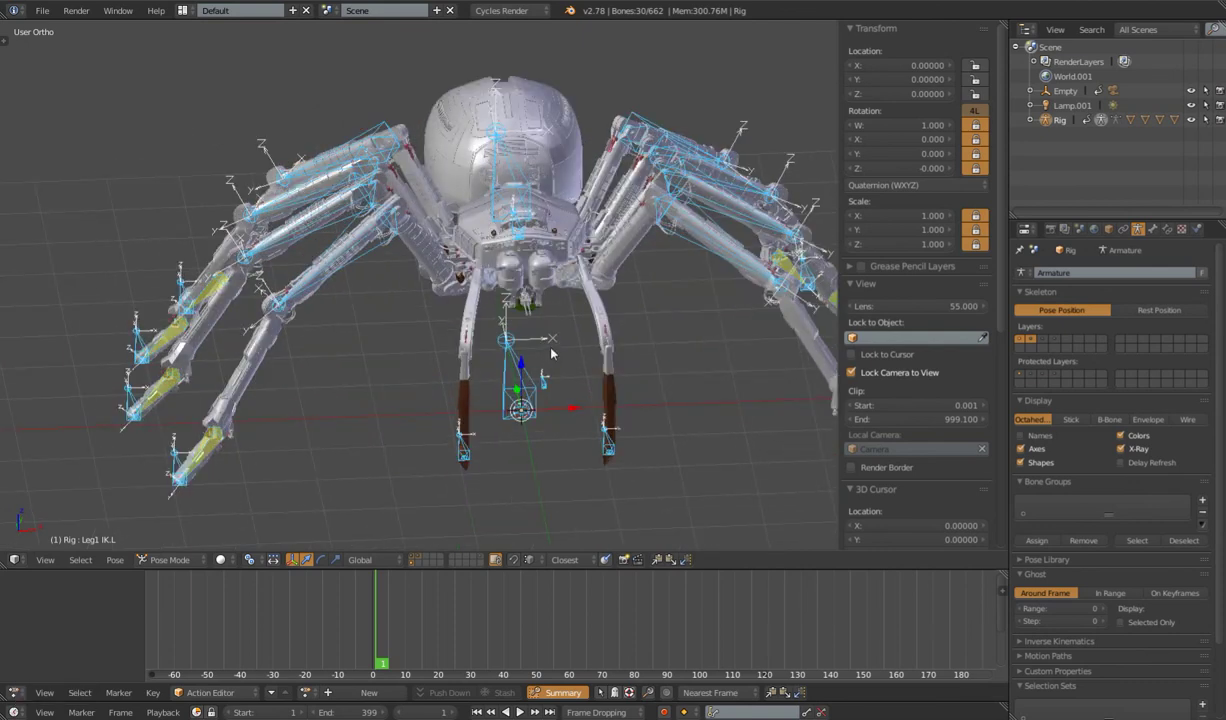